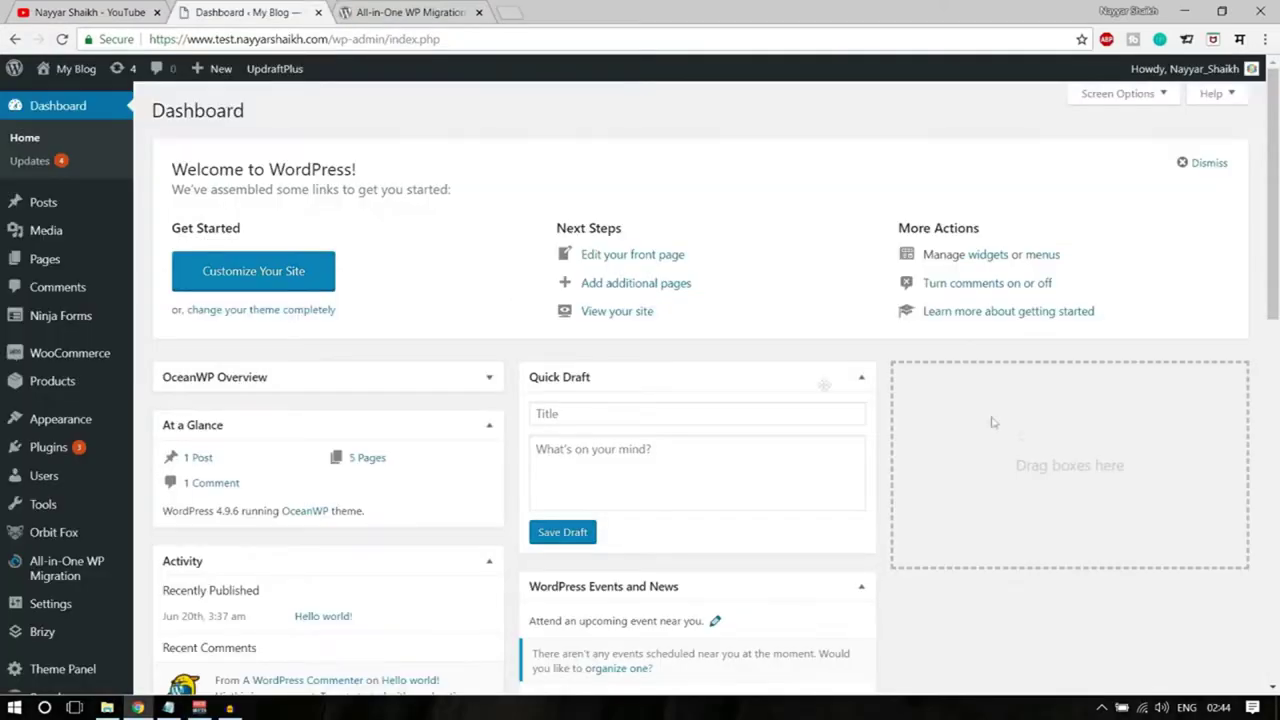
- Start exporting the site to a file with All-in-One WP Migration, and stop the export during archiving
scroll(150, 360, down, 3)
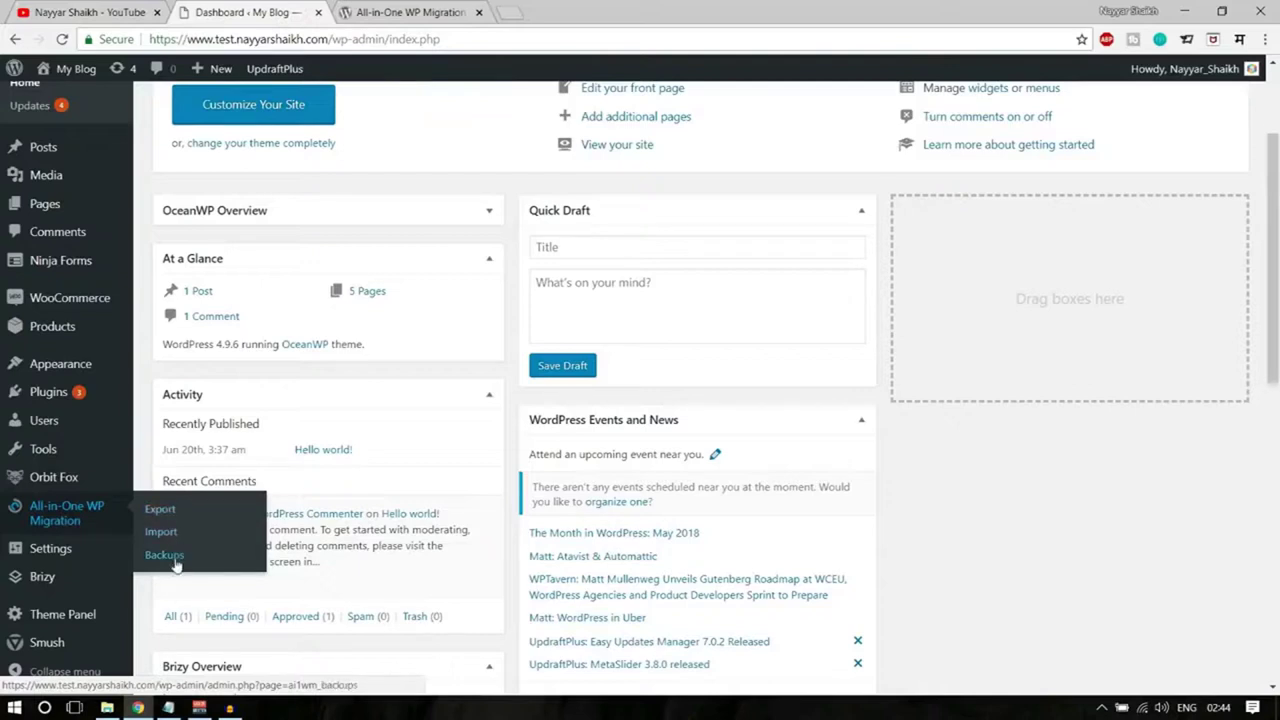
click(159, 512)
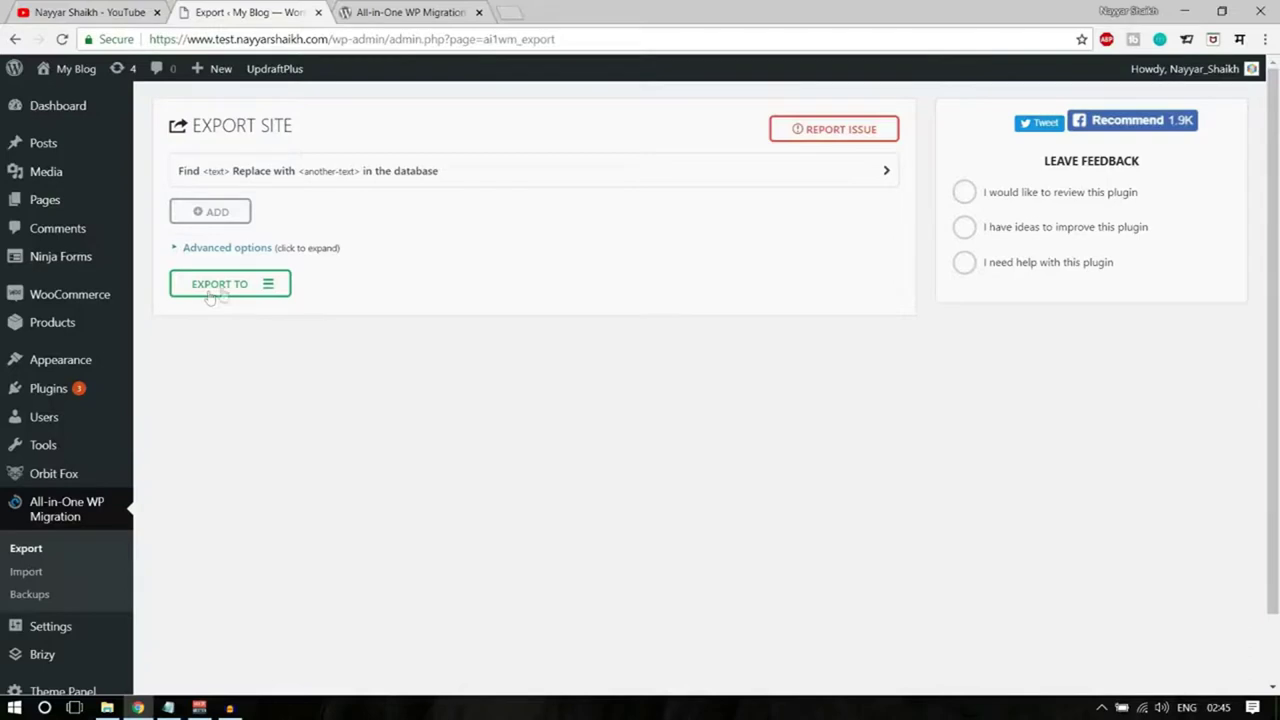
click(240, 288)
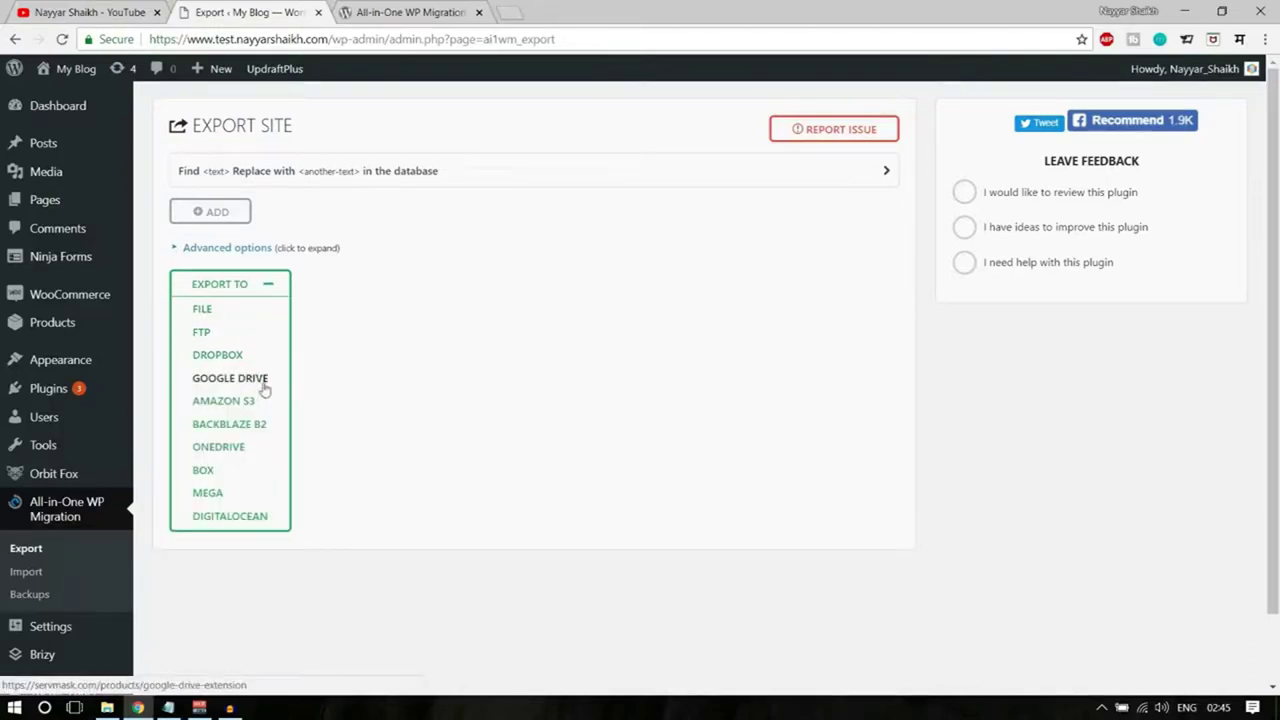
click(216, 311)
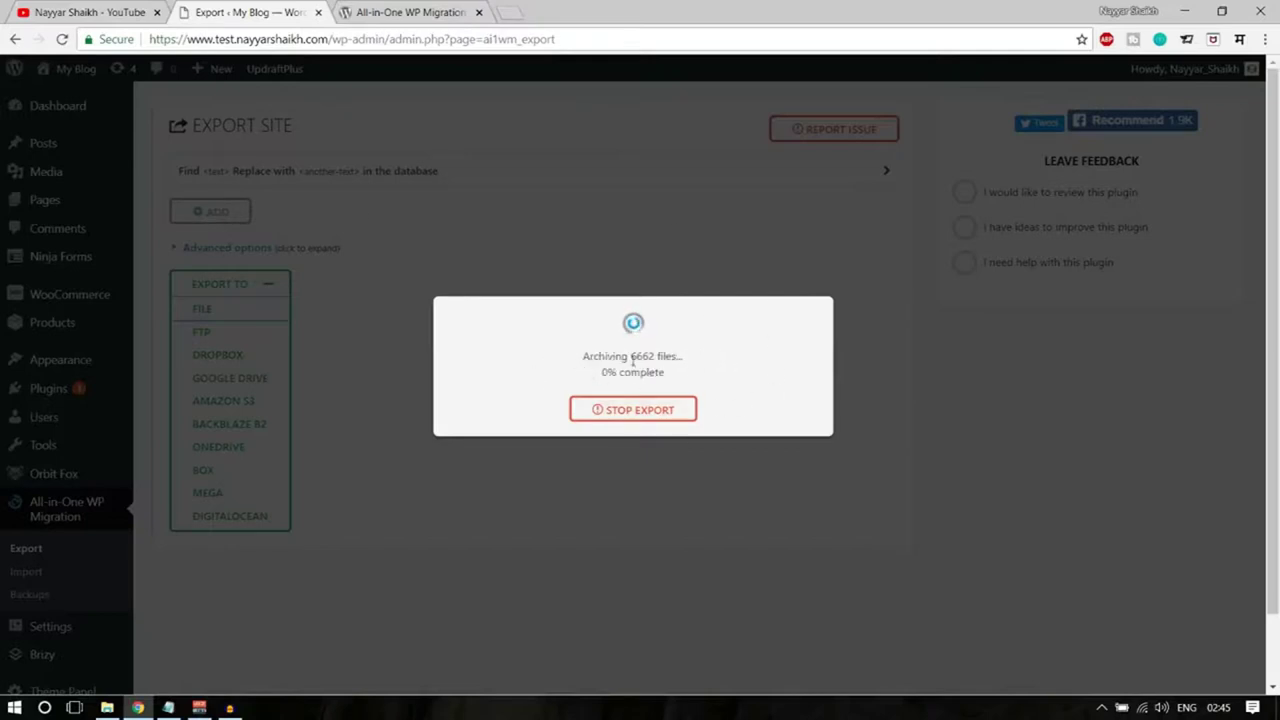
drag(630, 356, 690, 357)
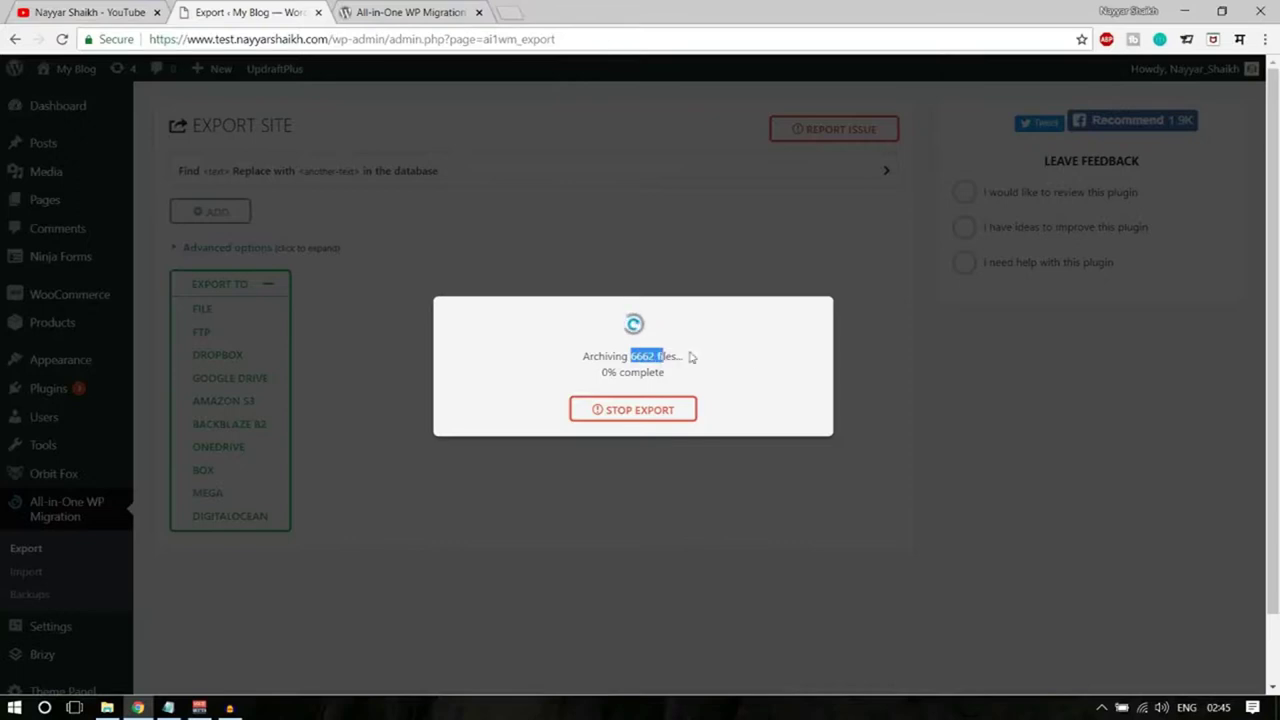
click(652, 418)
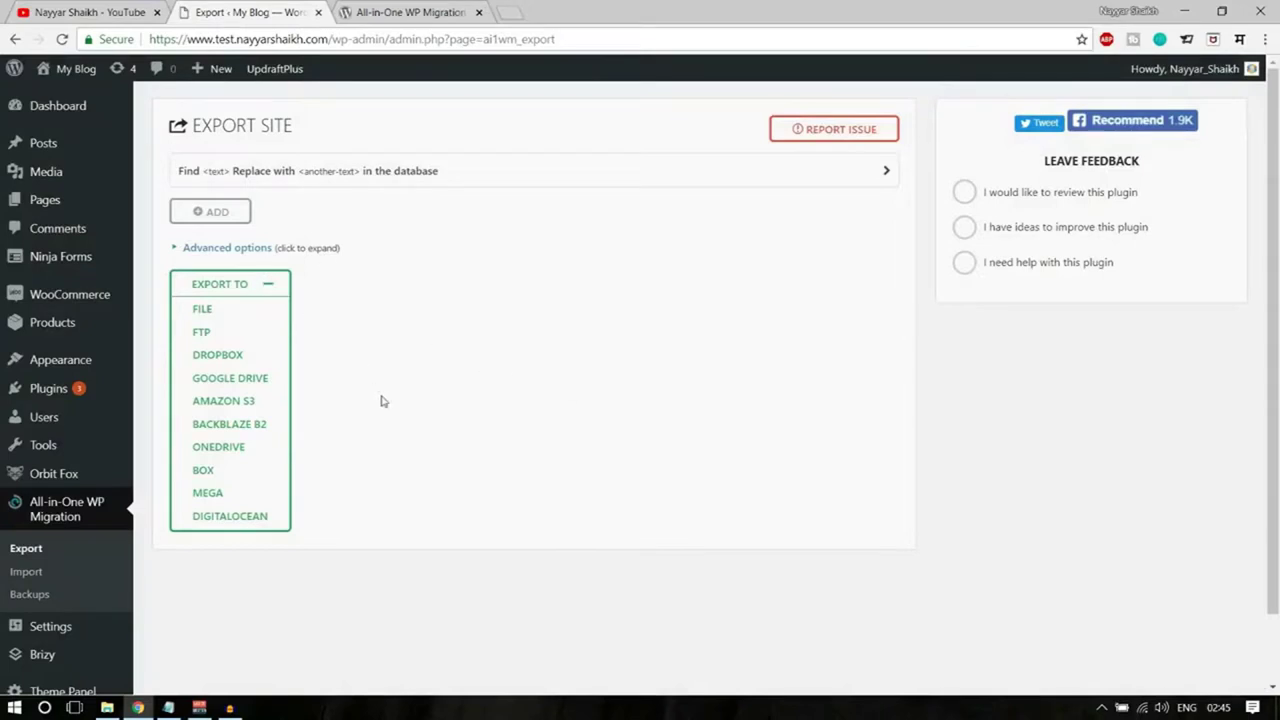
- Start a site import from a file in All-in-One WP Migration and cancel the file selection
scroll(420, 390, down, 2)
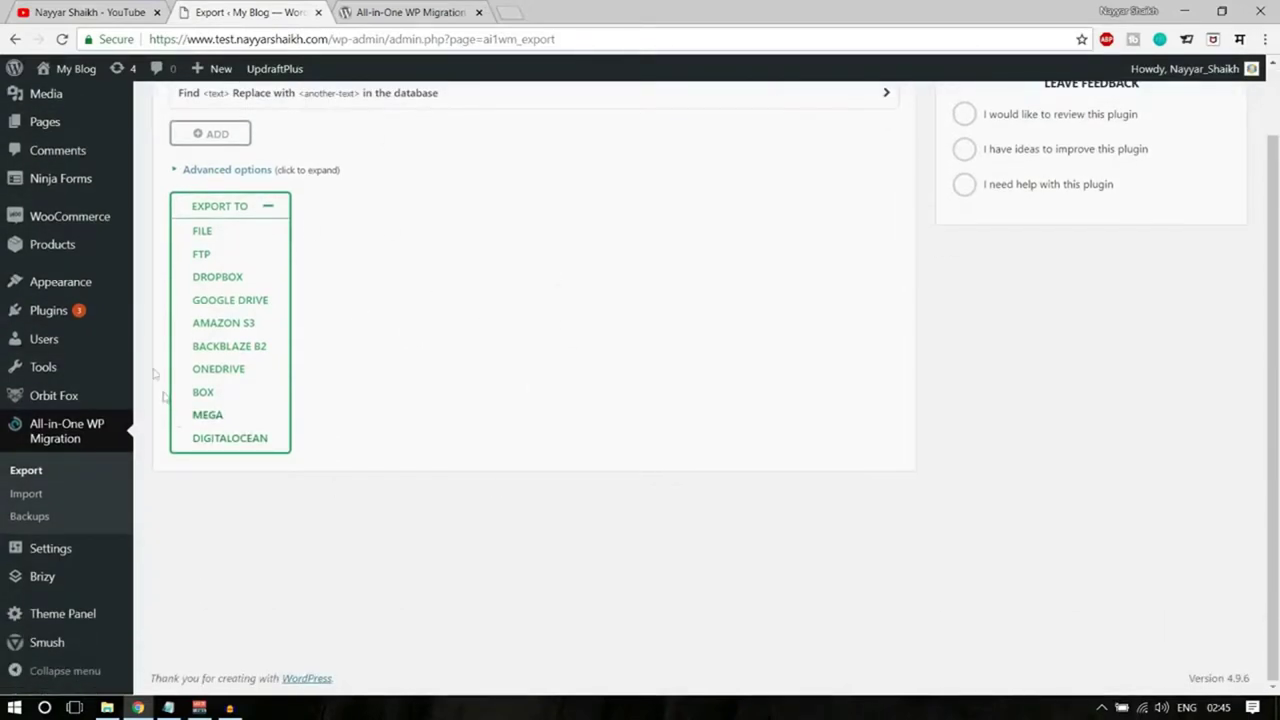
click(47, 499)
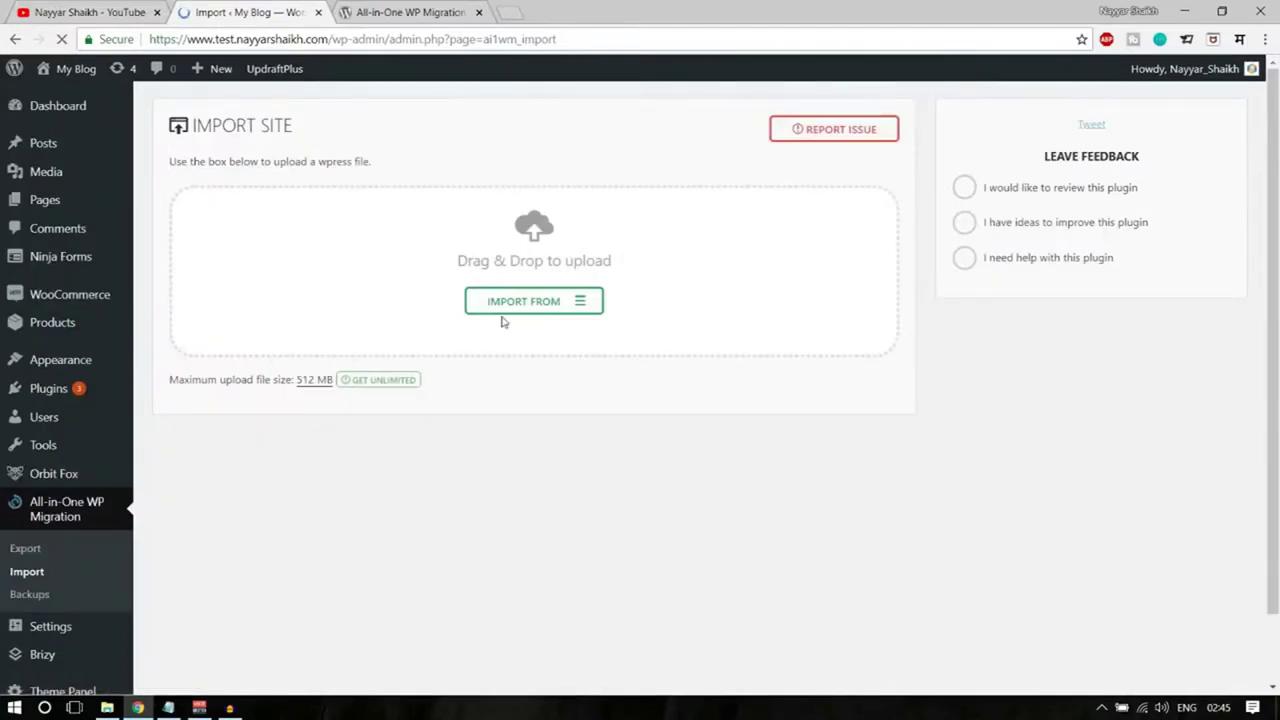
click(530, 310)
click(546, 331)
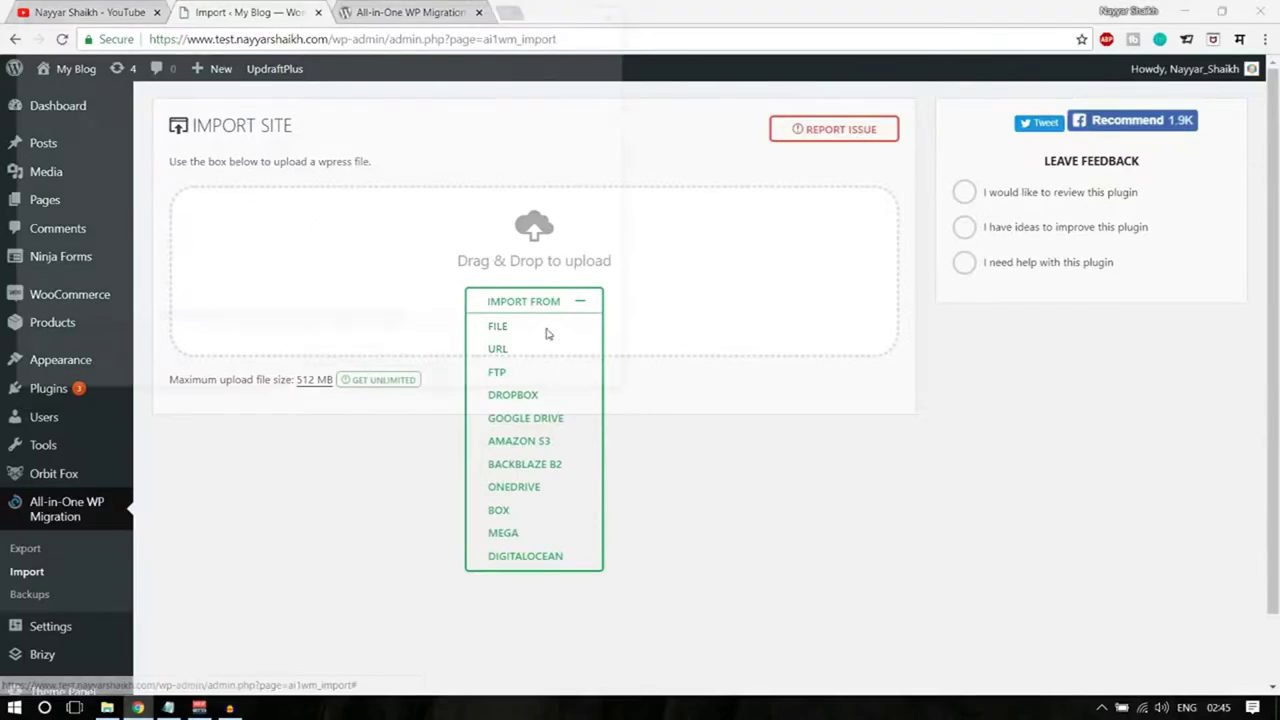
click(619, 12)
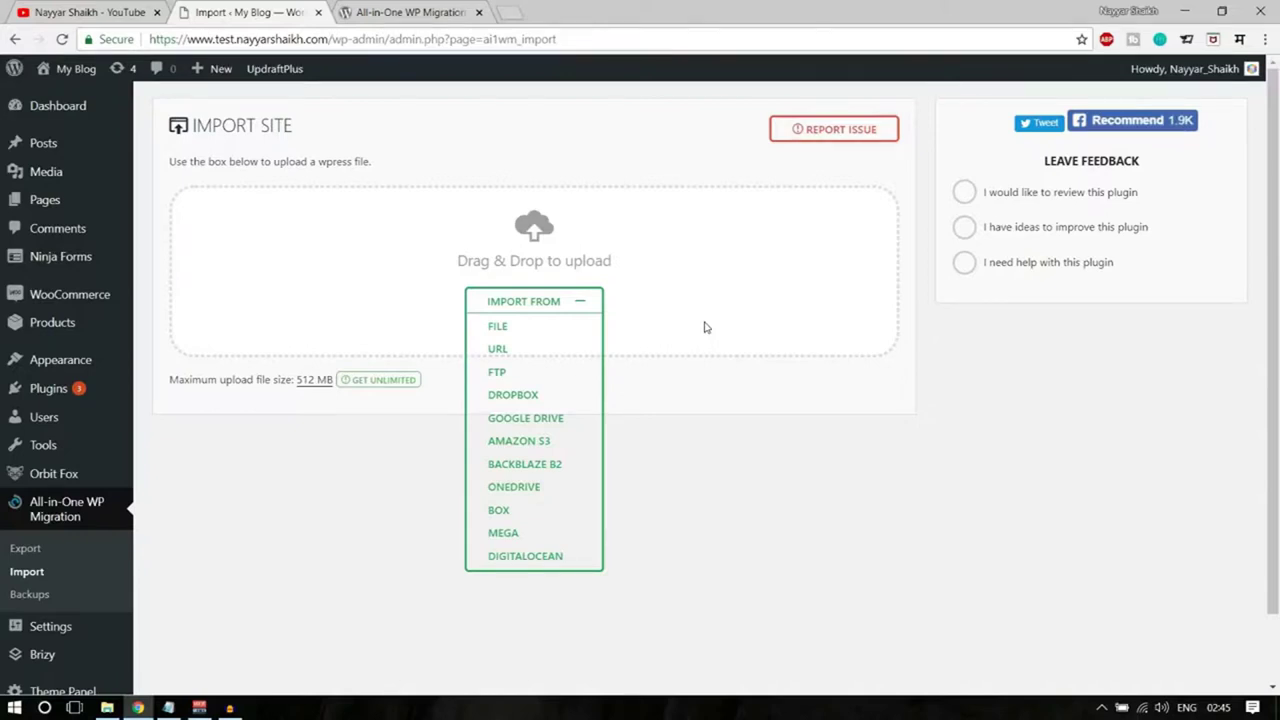
click(671, 430)
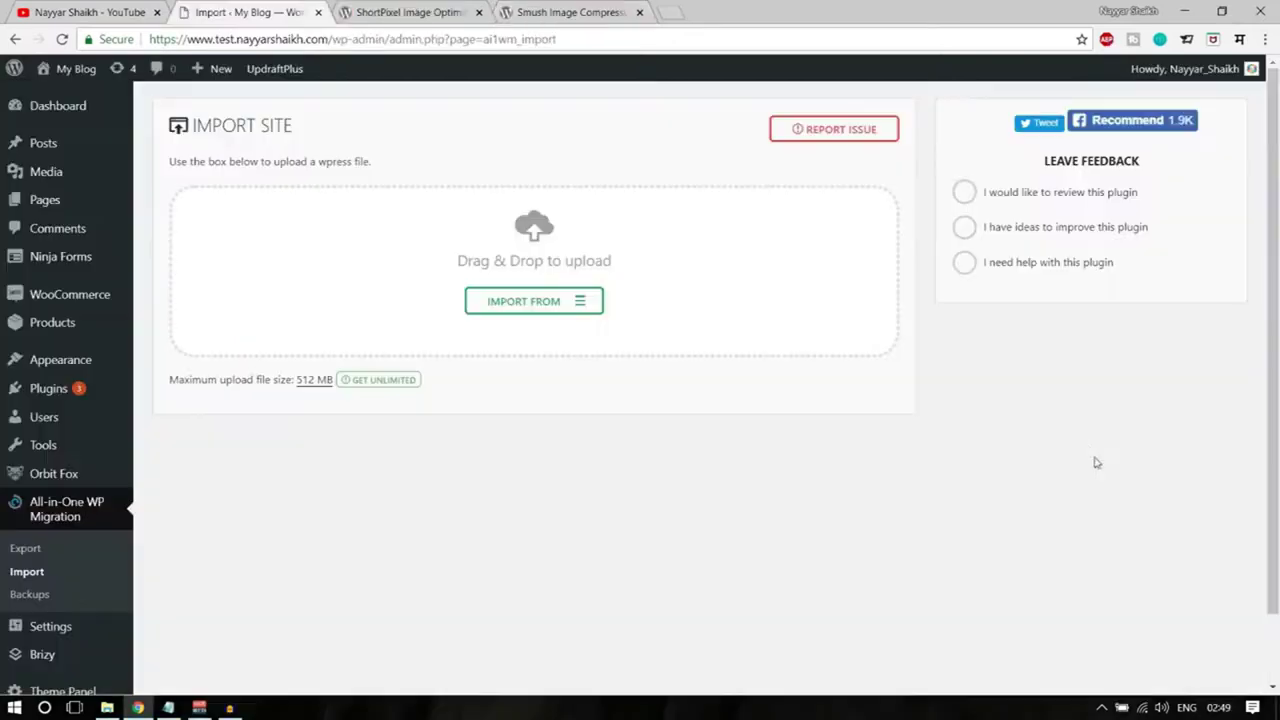
- Review the Smush image compression statistics and the automatic smush settings
scroll(1040, 417, down, 1)
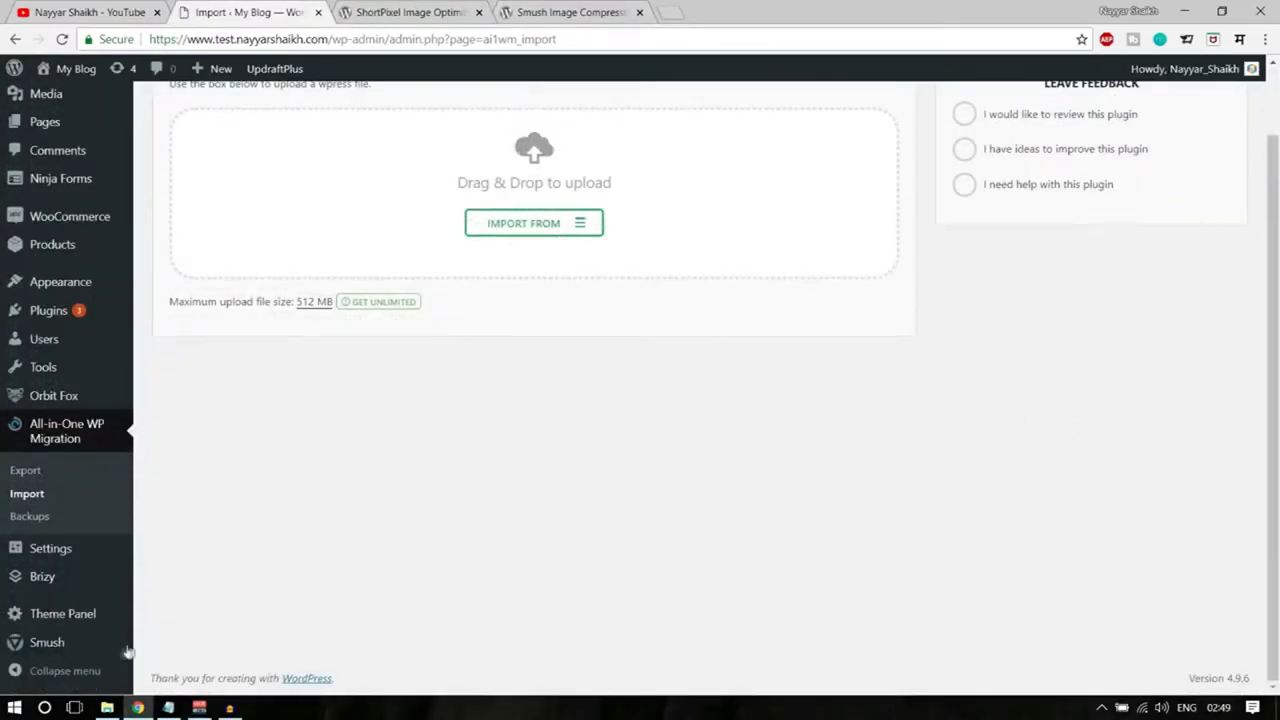
click(45, 646)
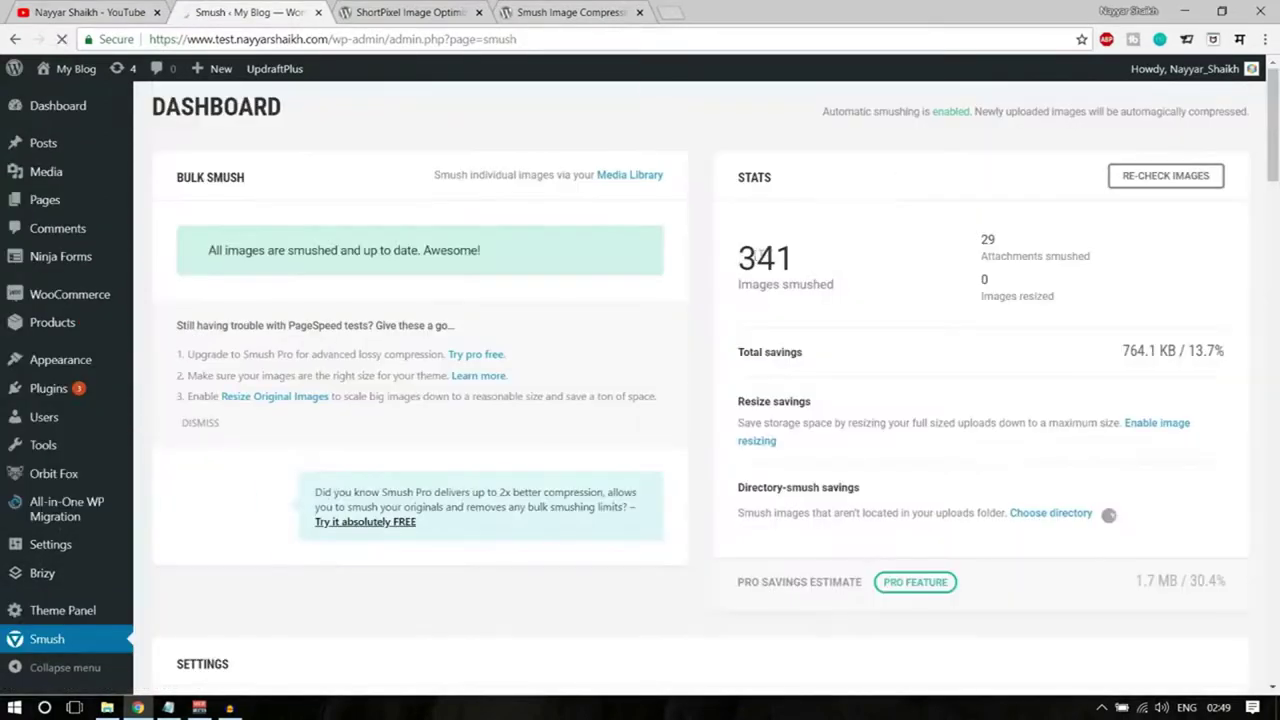
drag(742, 256, 817, 258)
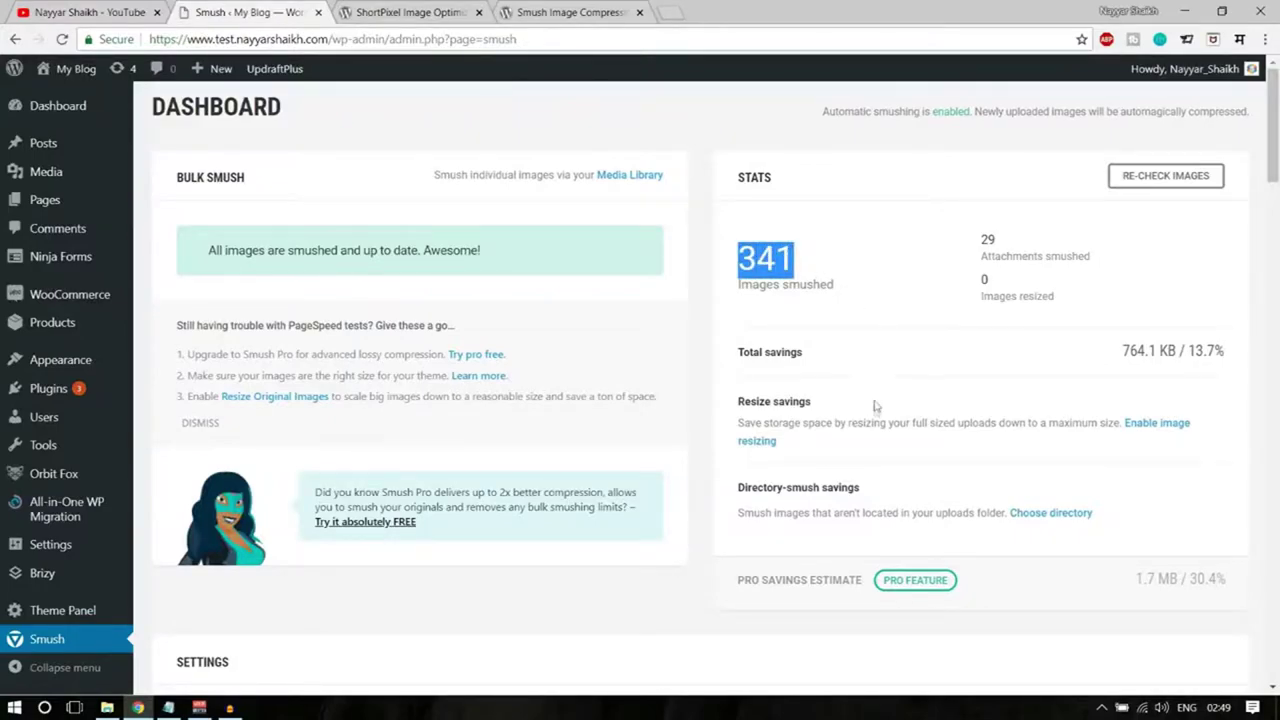
scroll(874, 406, down, 3)
scroll(332, 341, down, 3)
- Browse the page templates offered in the Orbit Fox Template Directory
mouse_move(62, 478)
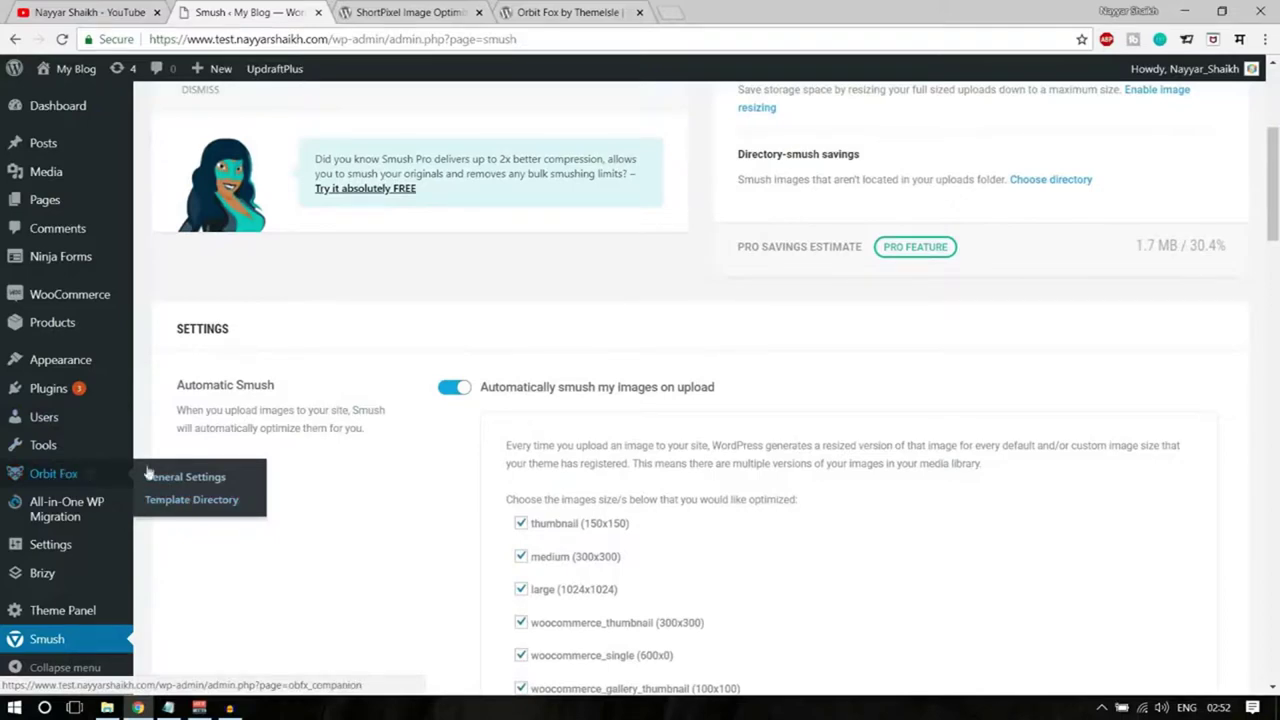
click(197, 513)
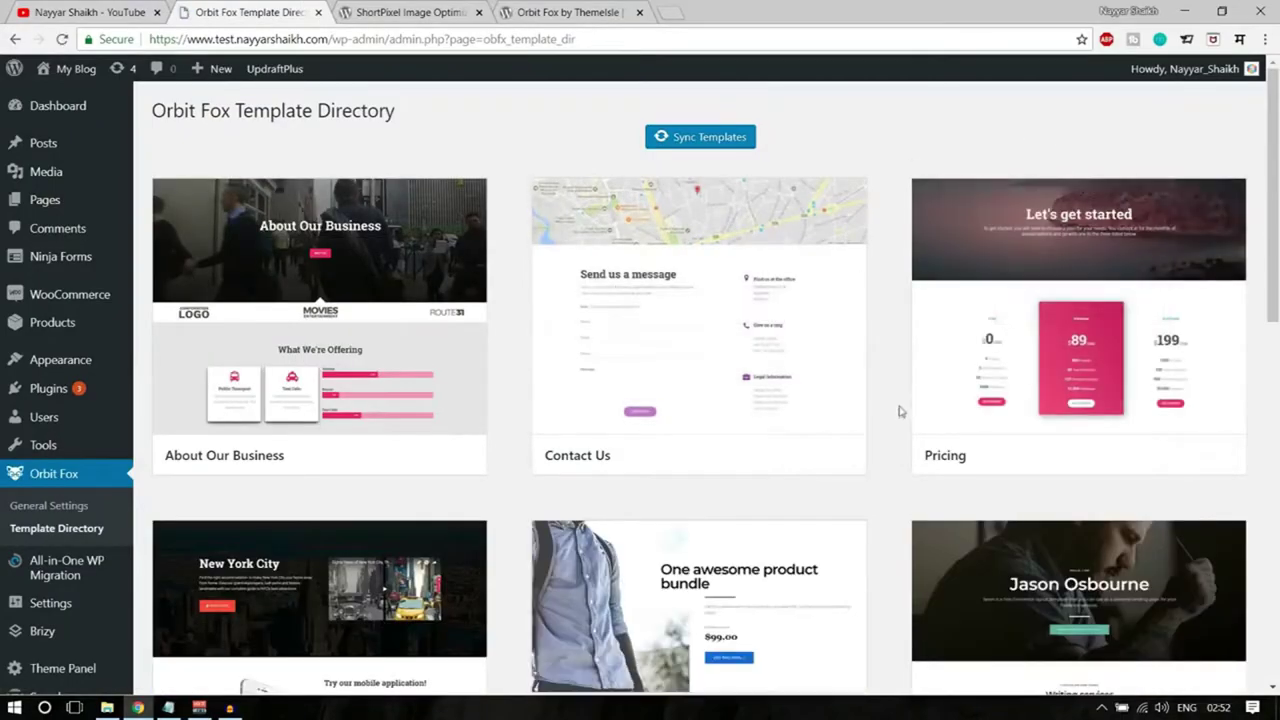
scroll(903, 423, down, 10)
scroll(900, 445, up, 10)
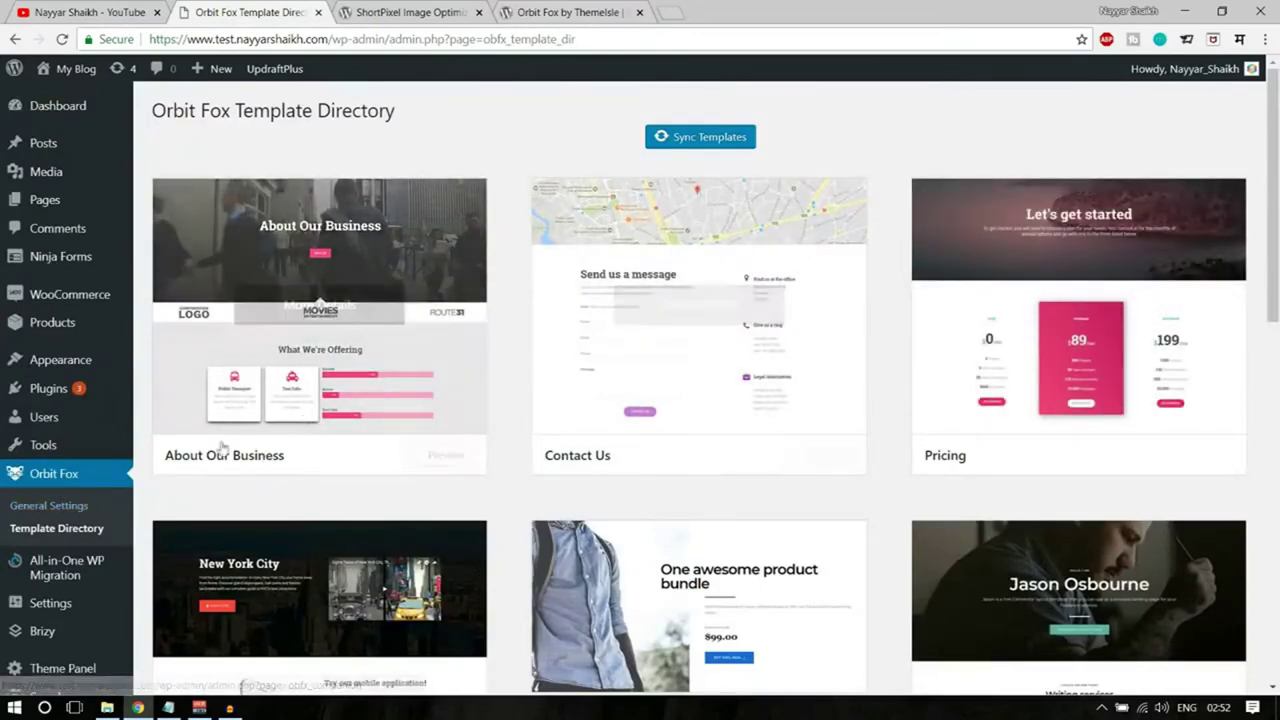
- Examine the available Orbit Fox modules, including Social Sharing, Uptime Monitor, Analytics Integration and Menu Icons
click(60, 508)
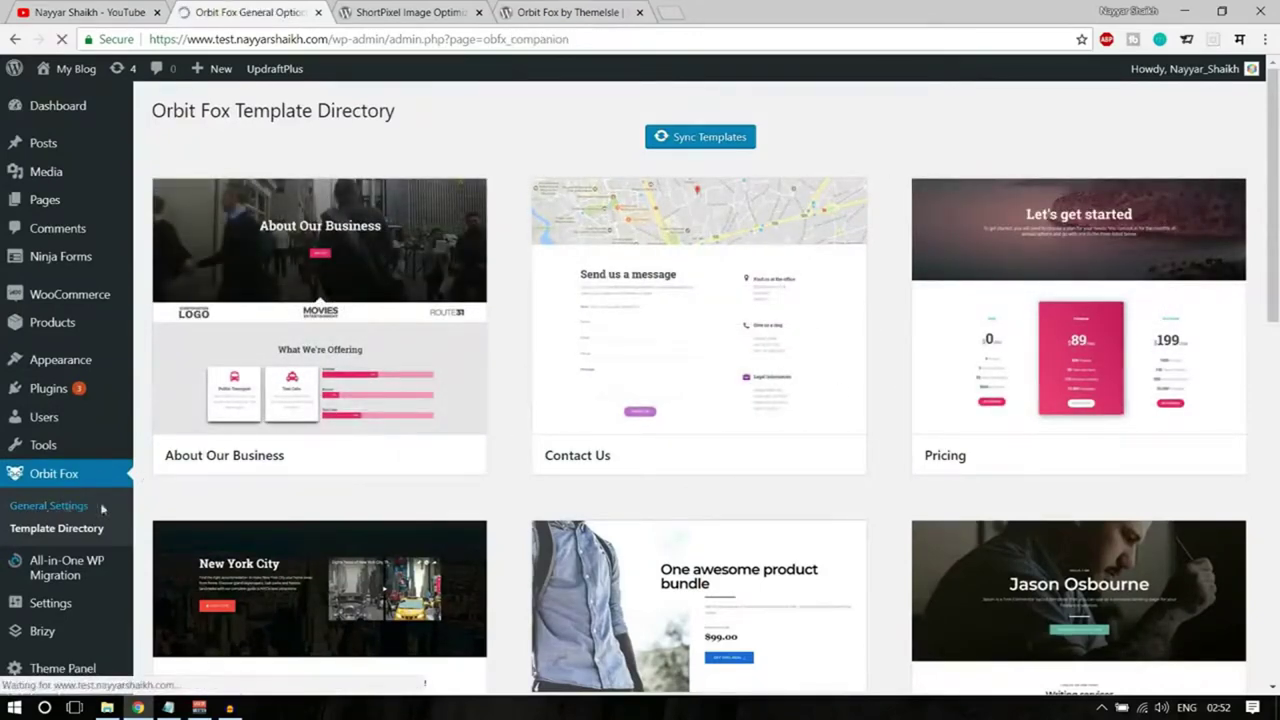
scroll(891, 366, down, 3)
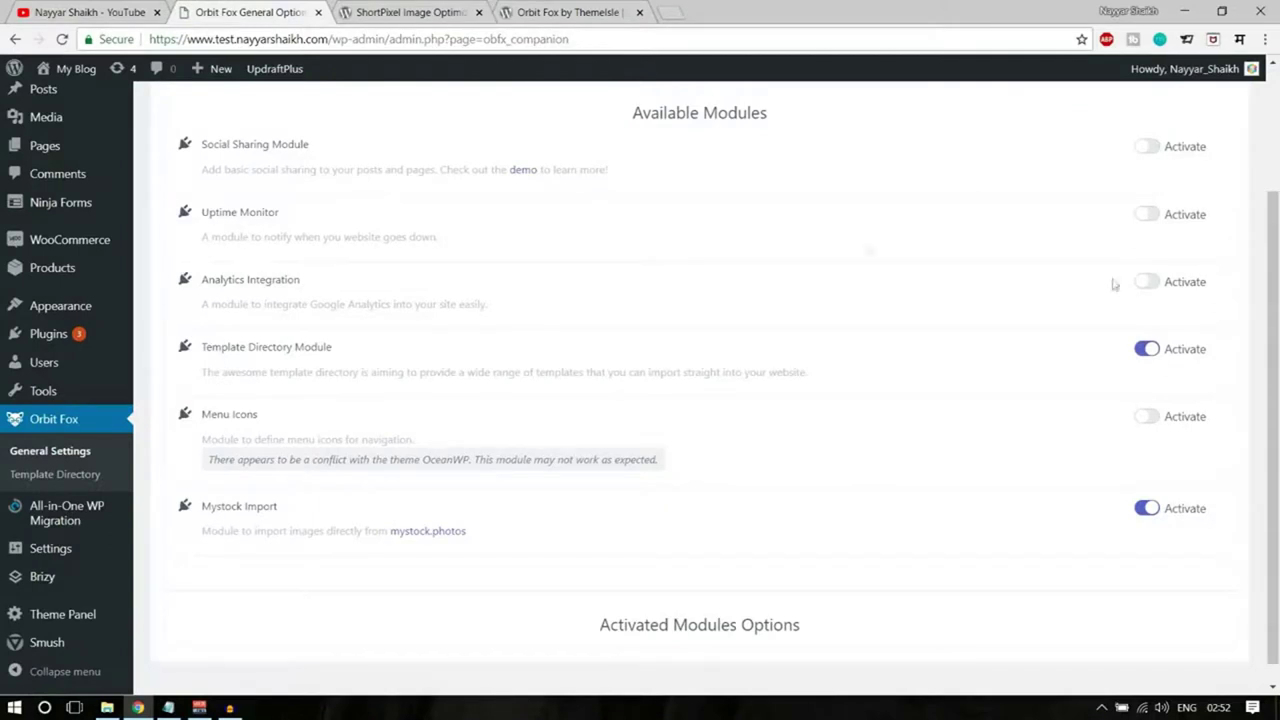
drag(201, 144, 317, 157)
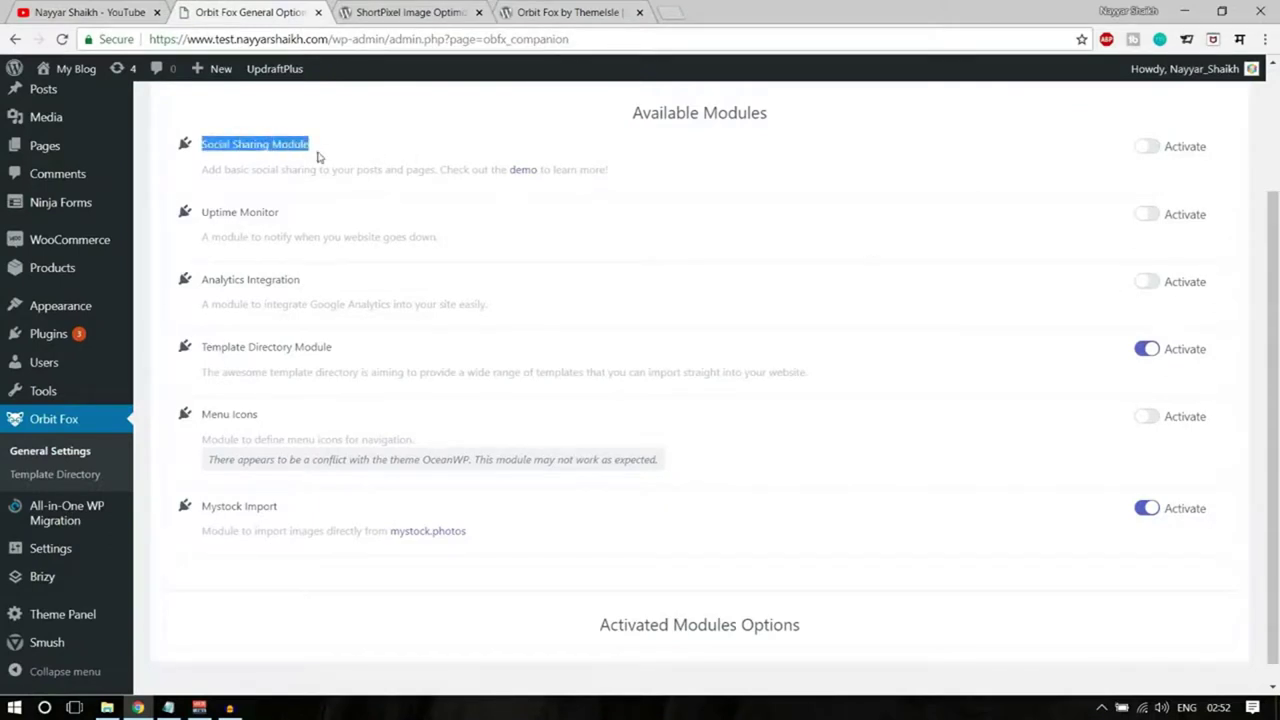
drag(201, 218, 322, 220)
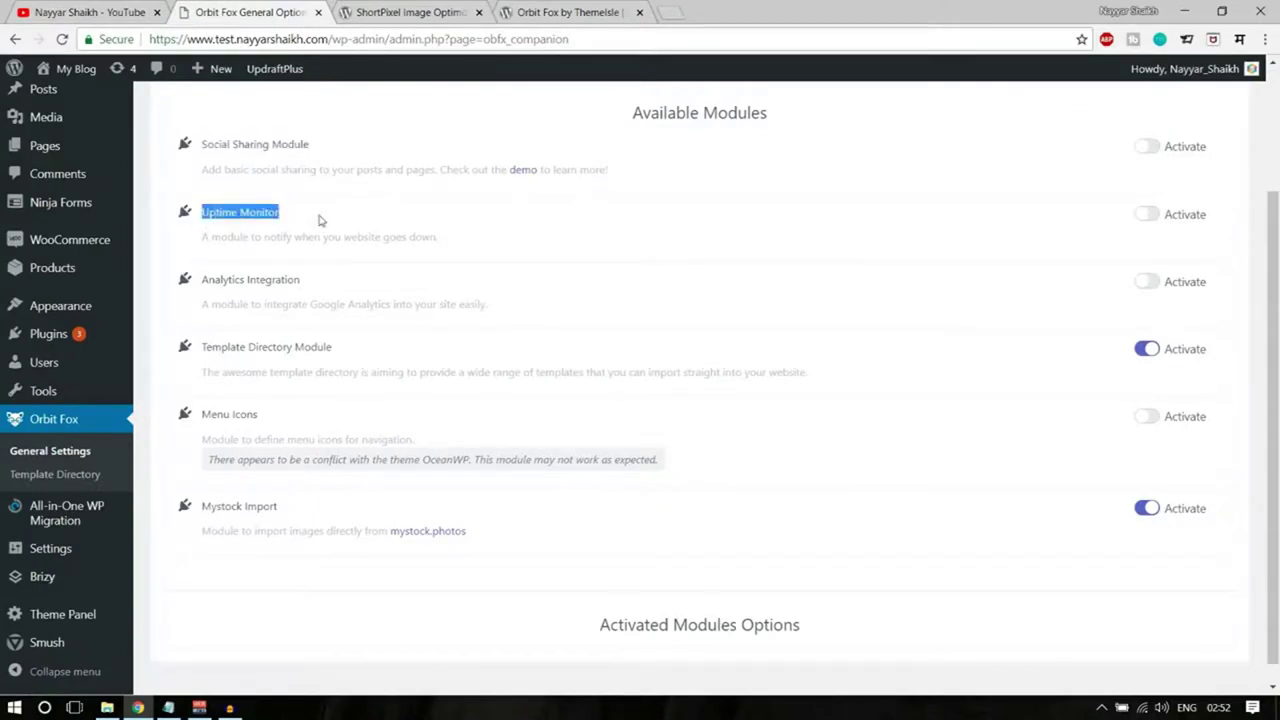
click(279, 147)
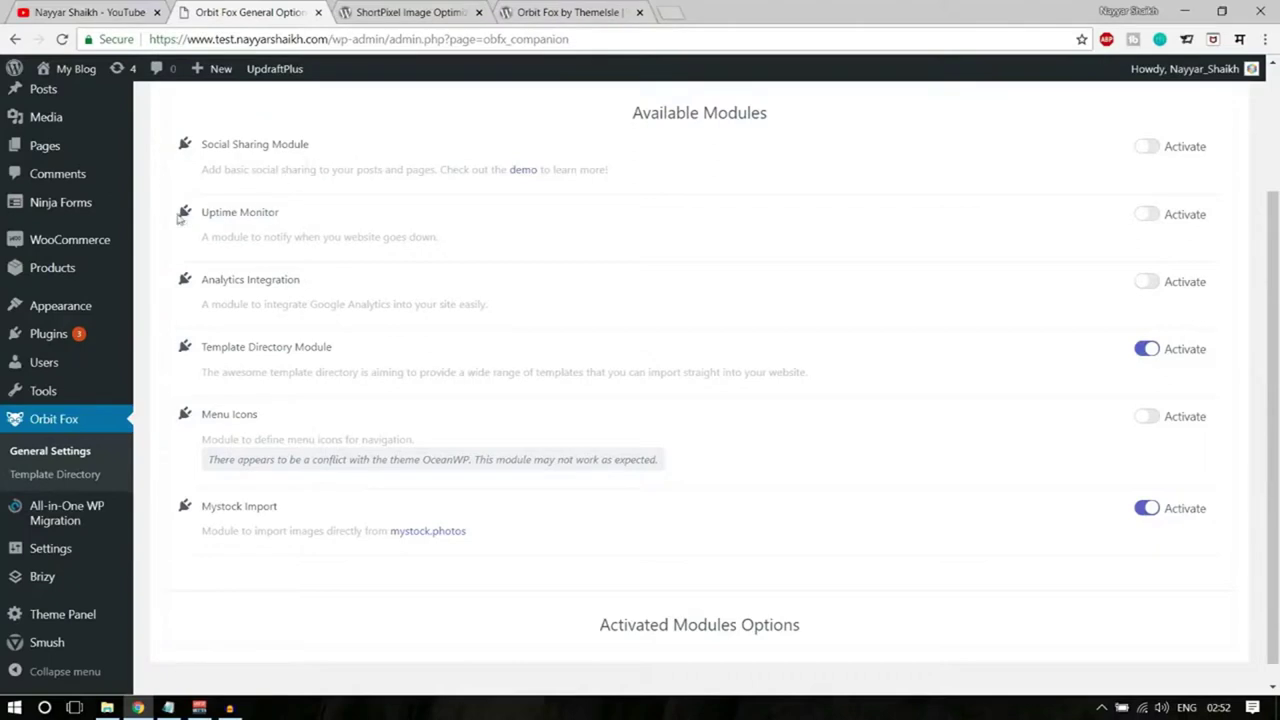
drag(201, 213, 320, 213)
click(324, 216)
drag(201, 279, 328, 291)
click(328, 291)
drag(203, 414, 300, 423)
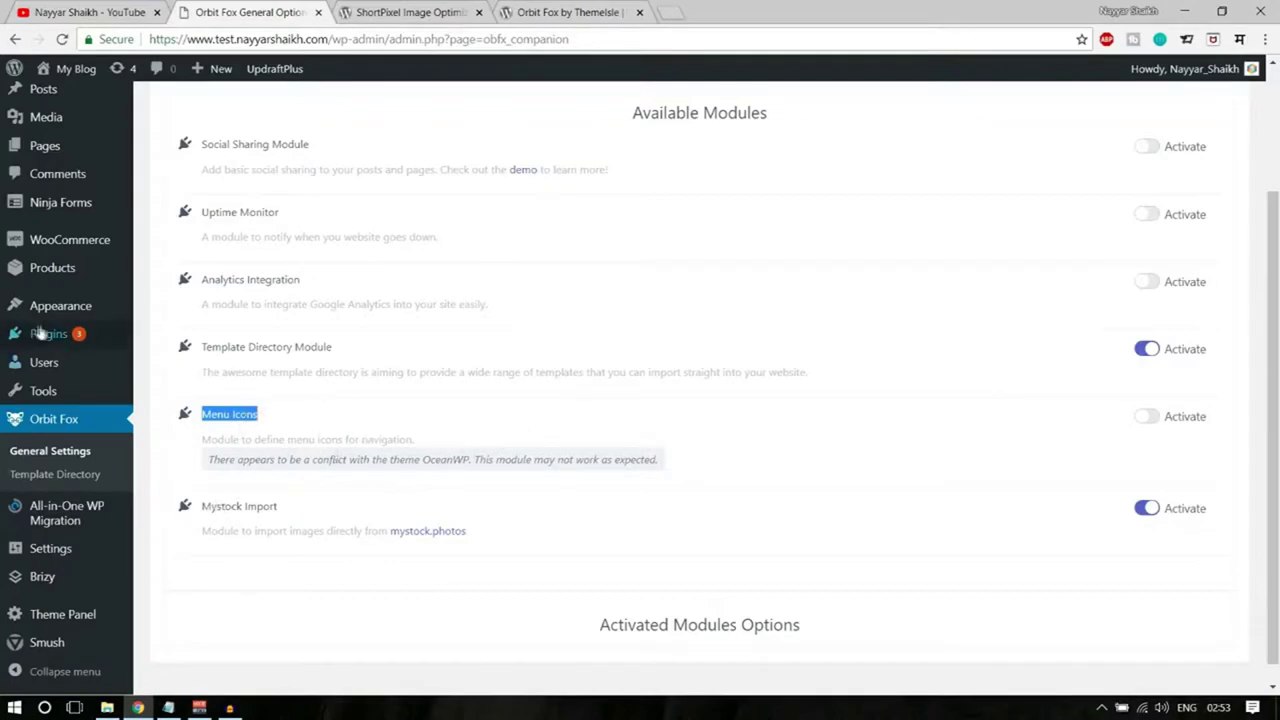
- Assign the Font Awesome Home icon to the Home item in the Main menu, searching the icons for "home"
mouse_move(42, 312)
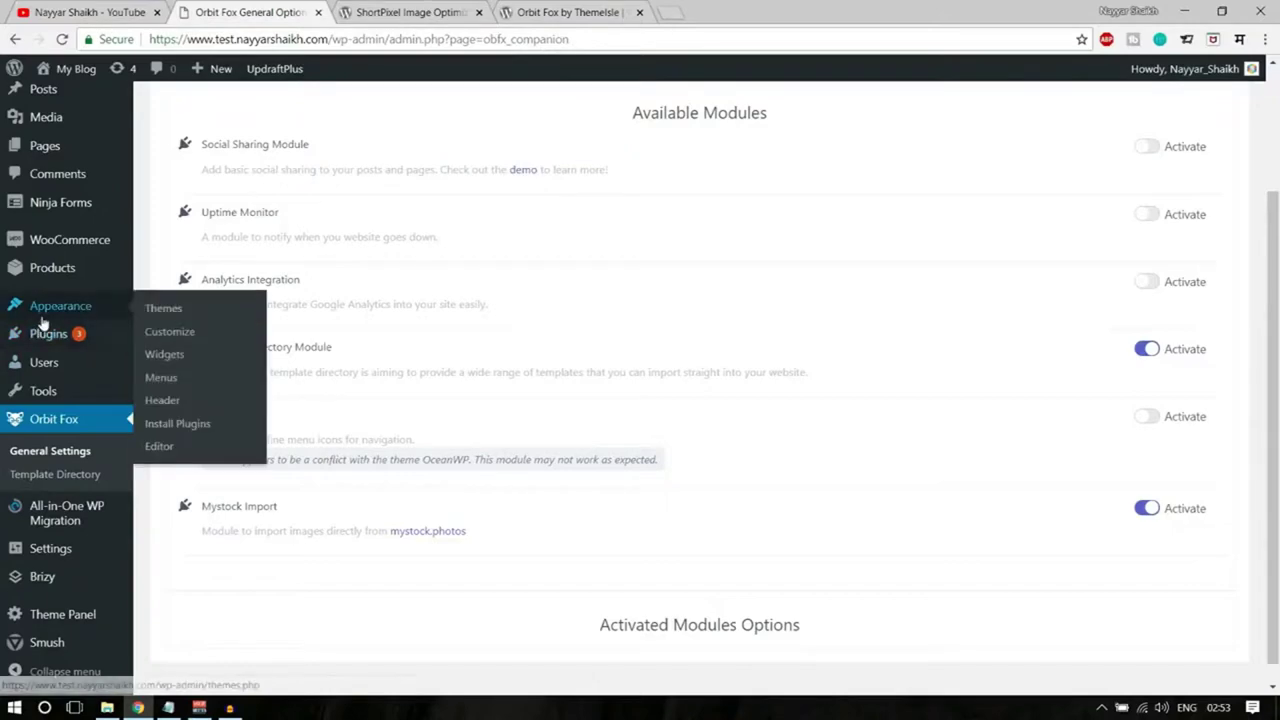
click(168, 382)
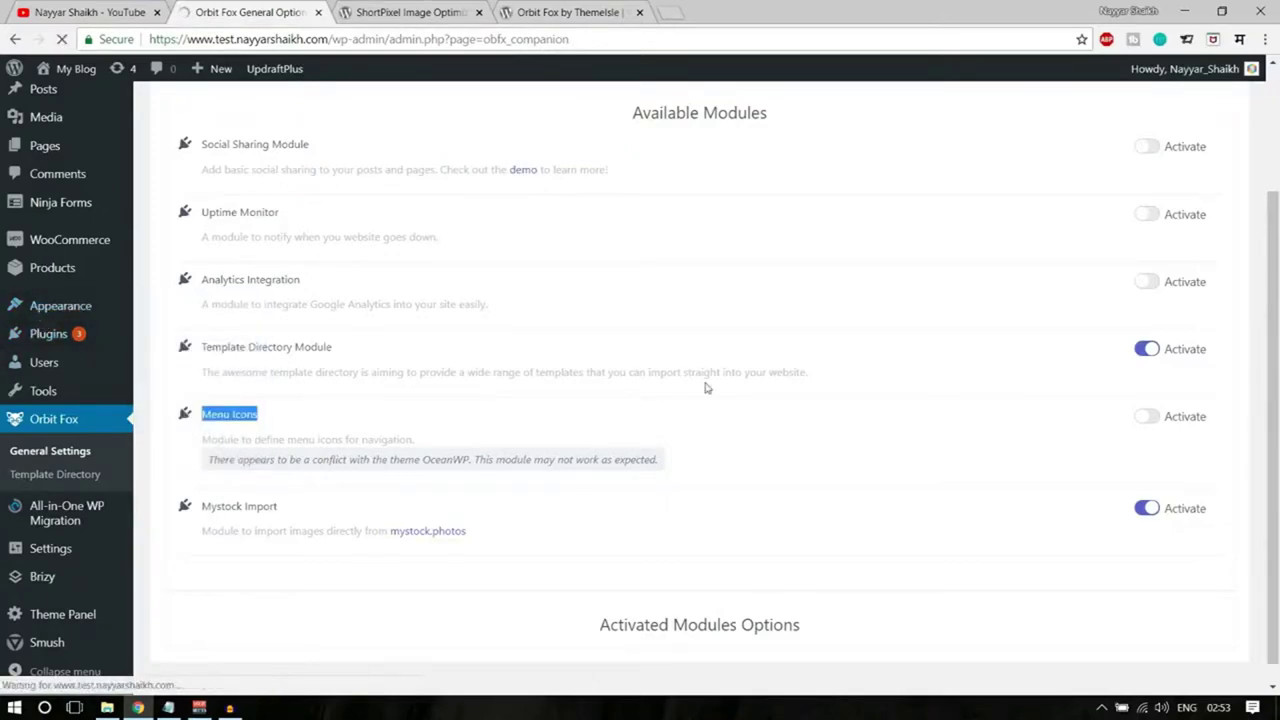
scroll(1000, 390, down, 2)
click(742, 205)
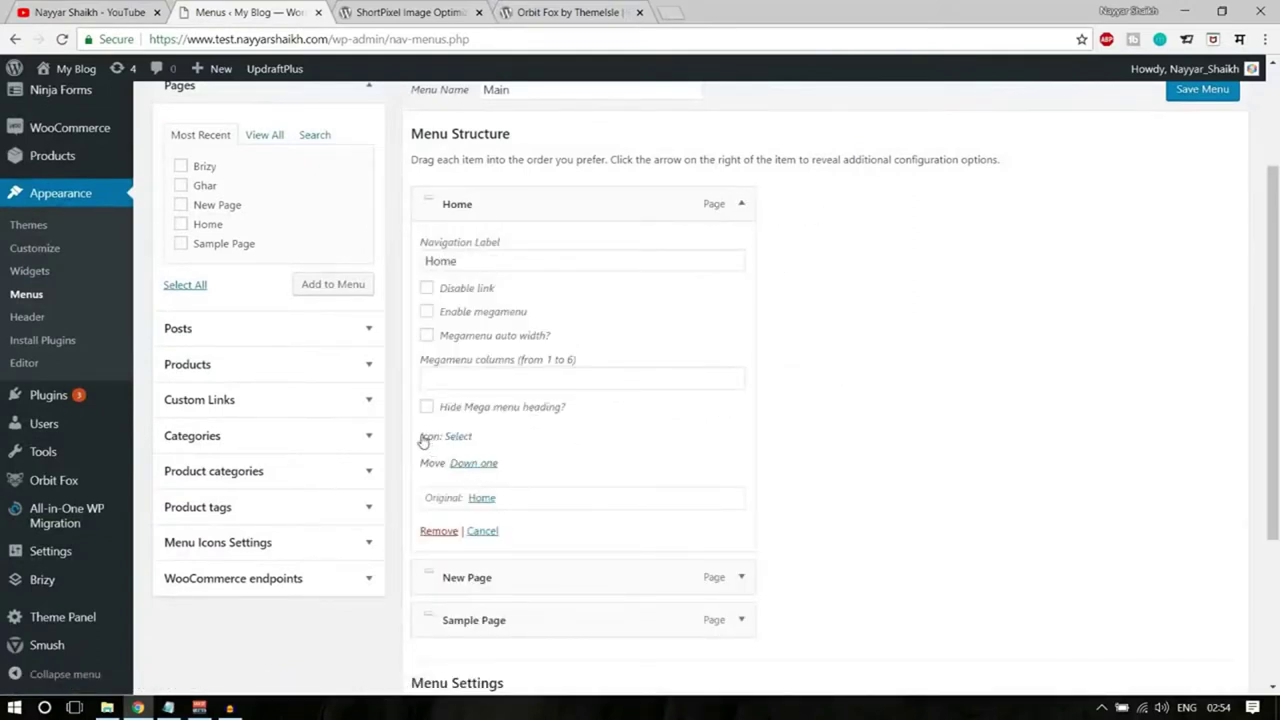
drag(420, 437, 498, 444)
click(460, 438)
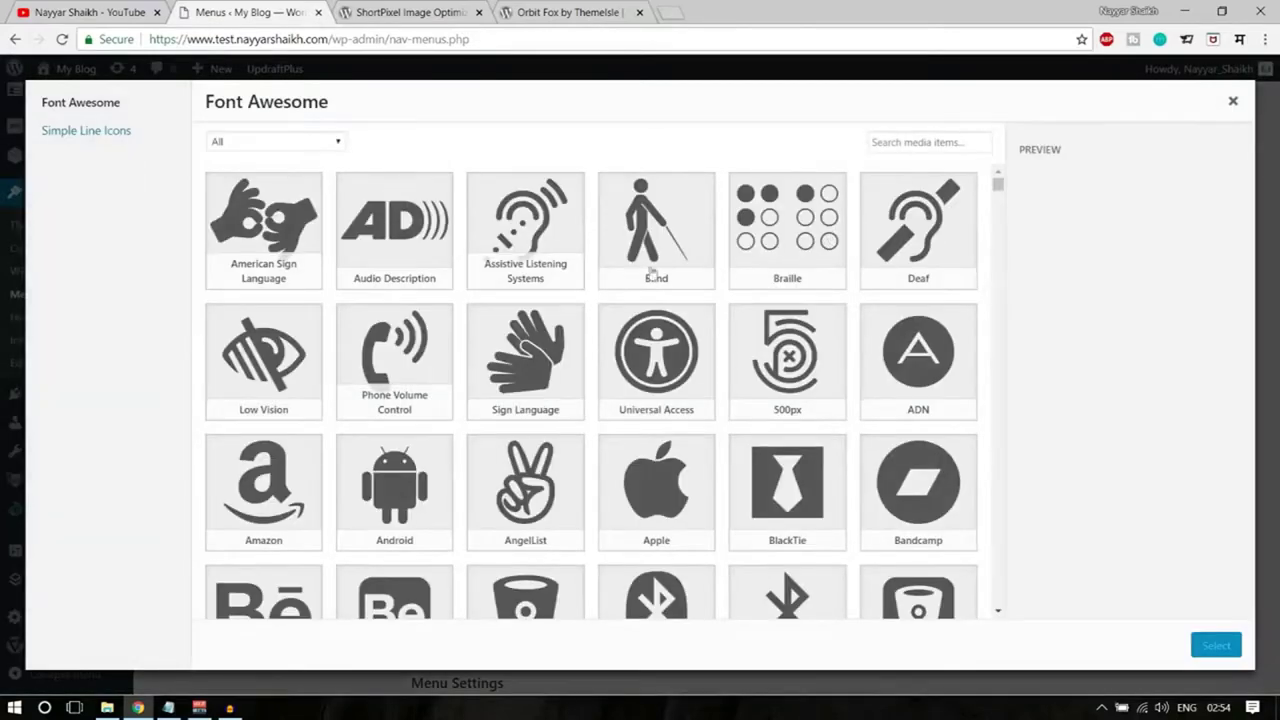
click(916, 143)
text(home)
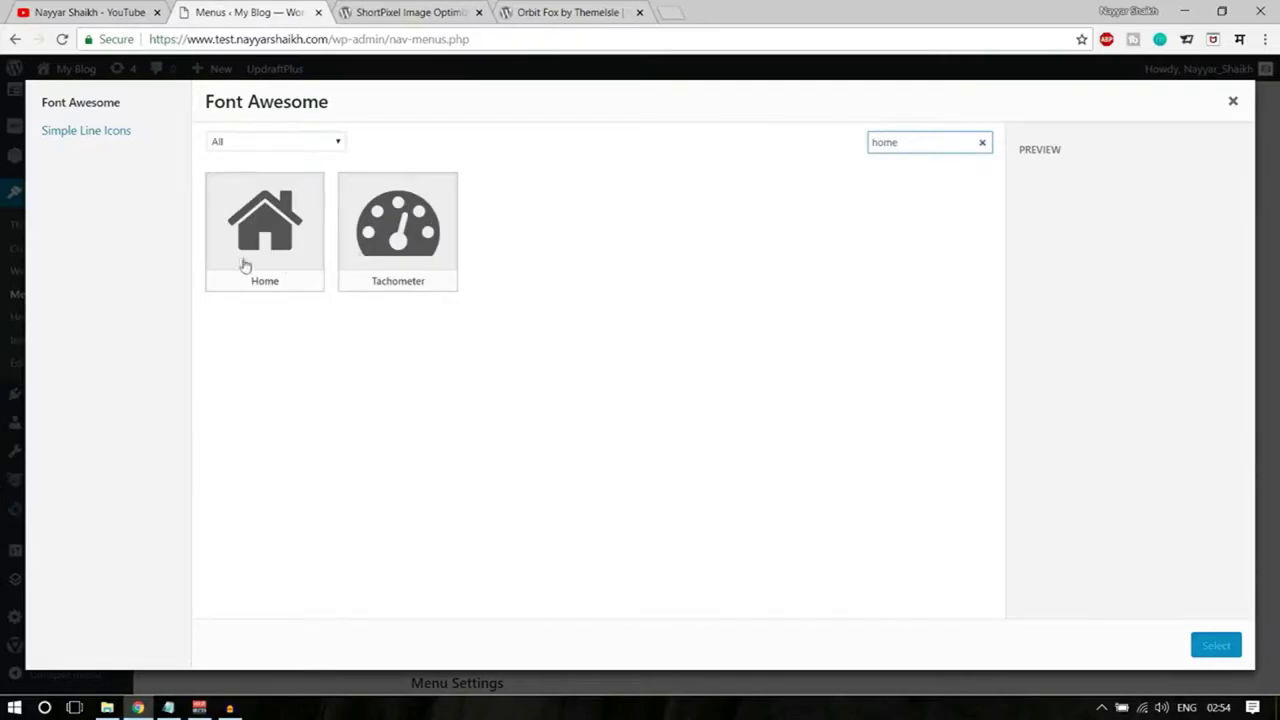
click(247, 227)
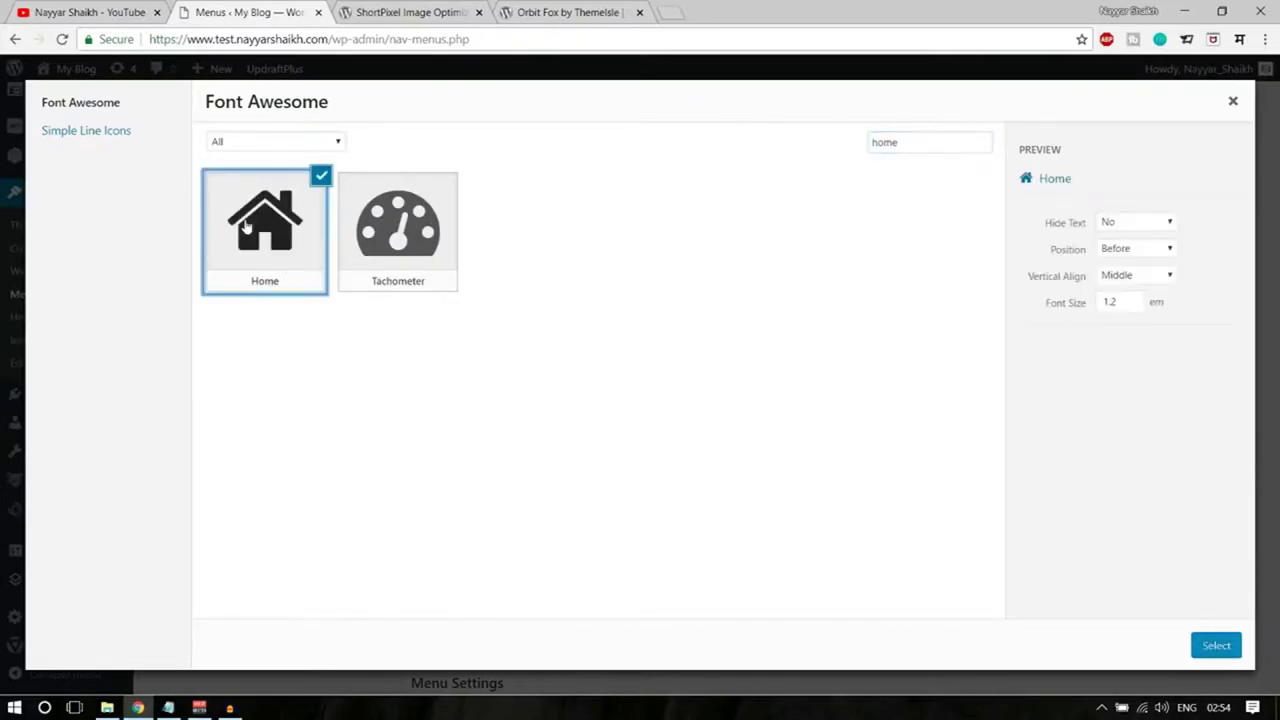
click(1216, 645)
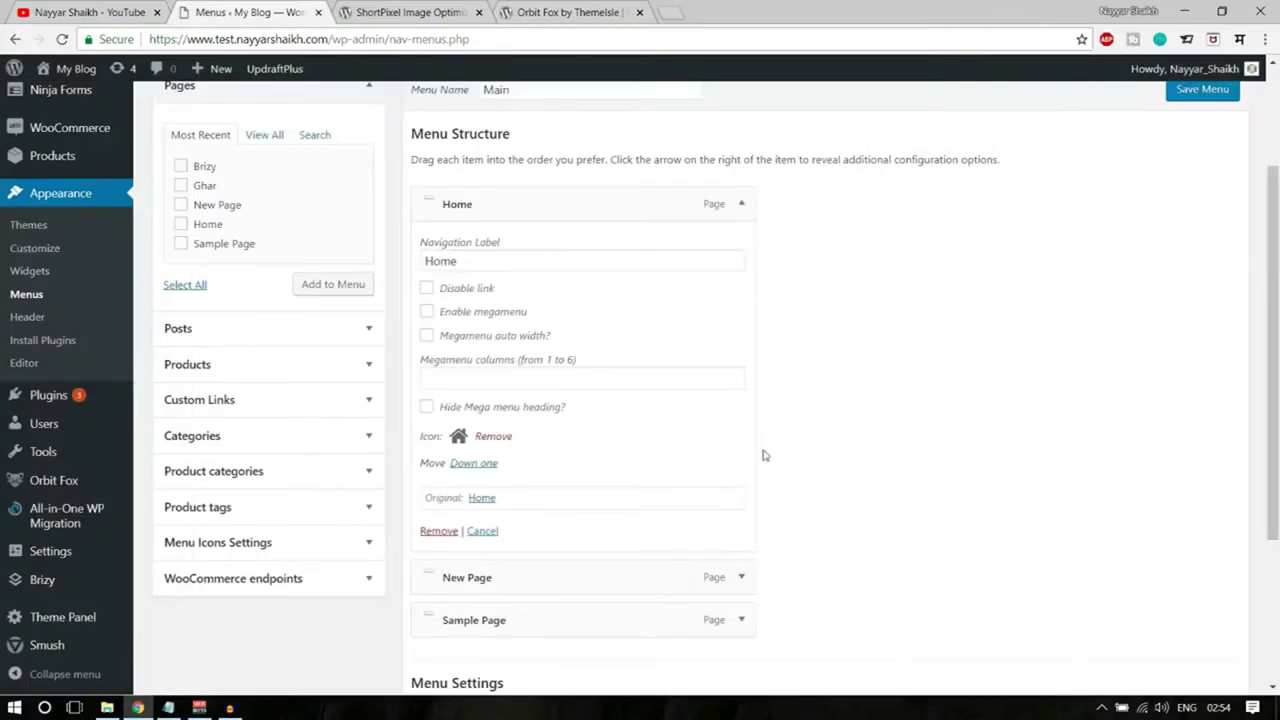
click(740, 205)
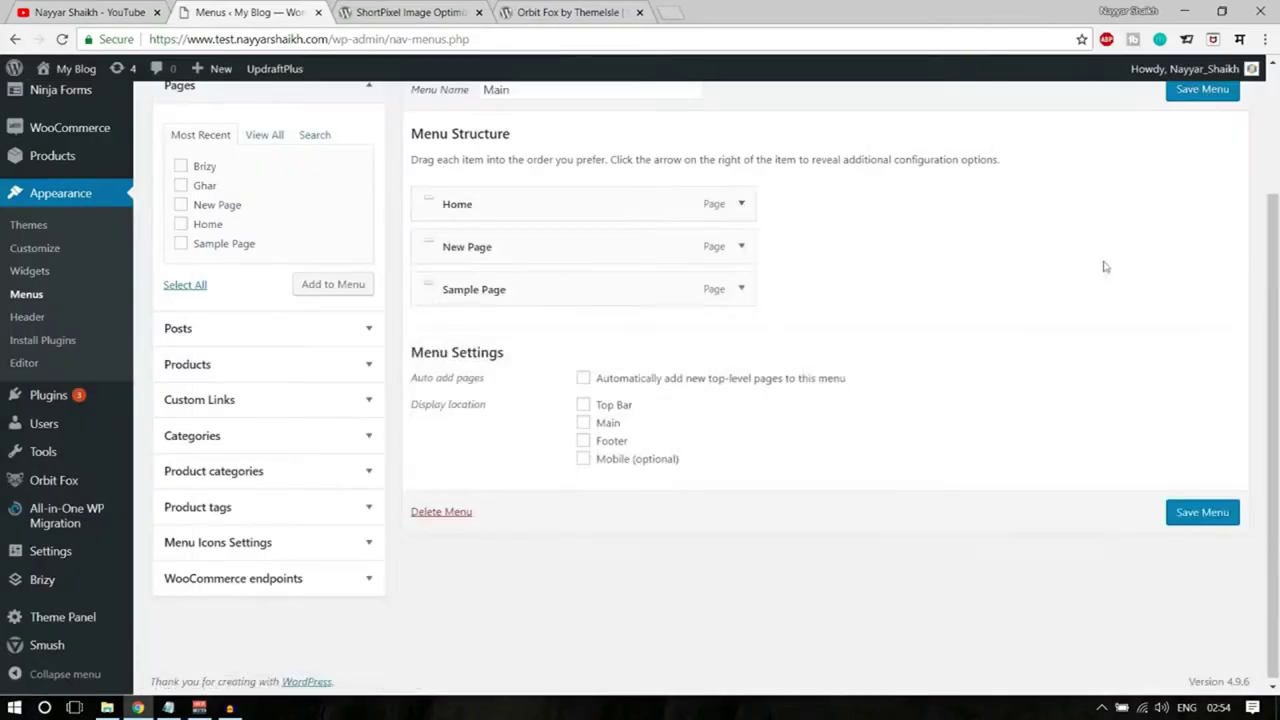
scroll(1103, 268, up, 2)
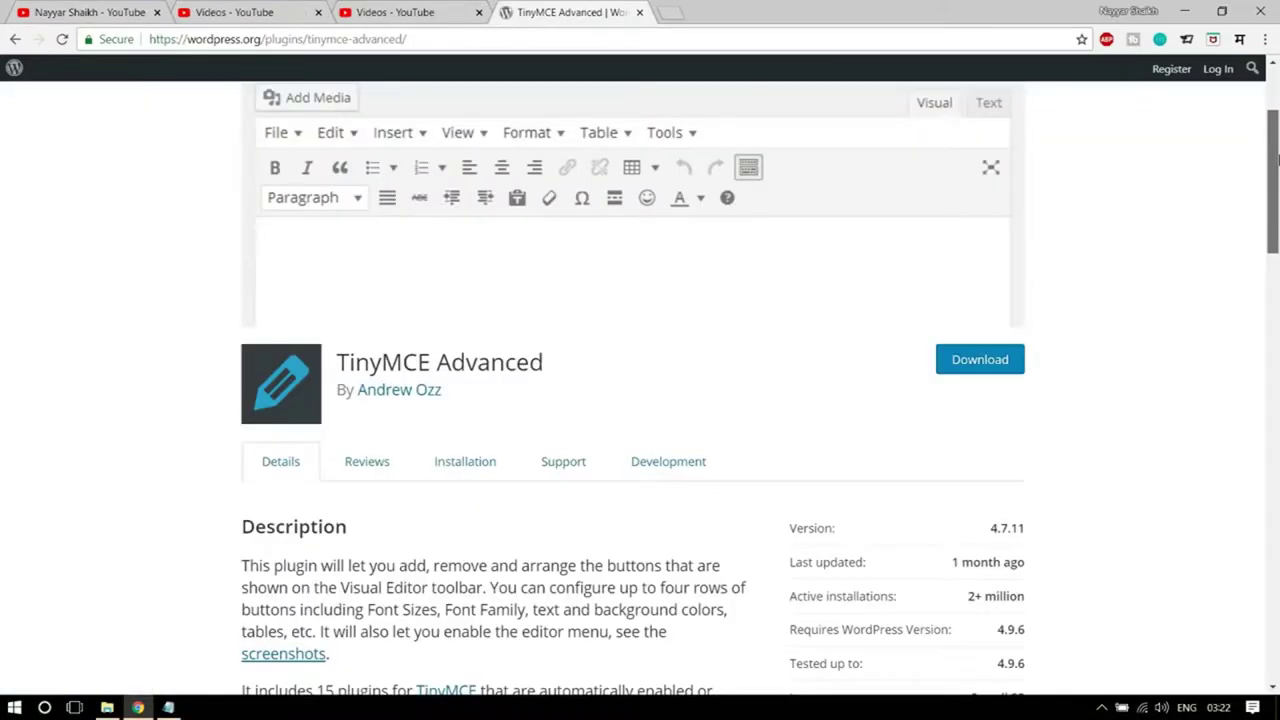
scroll(1275, 158, up, 1)
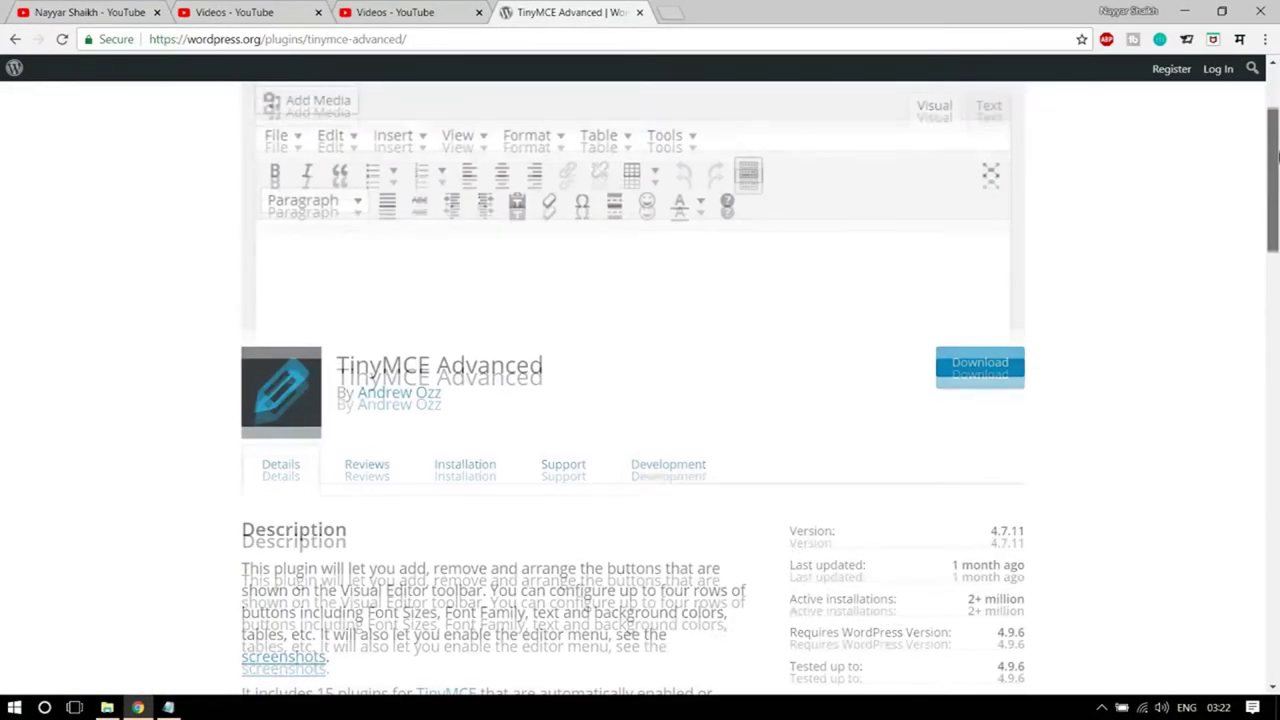
drag(1275, 155, 1275, 151)
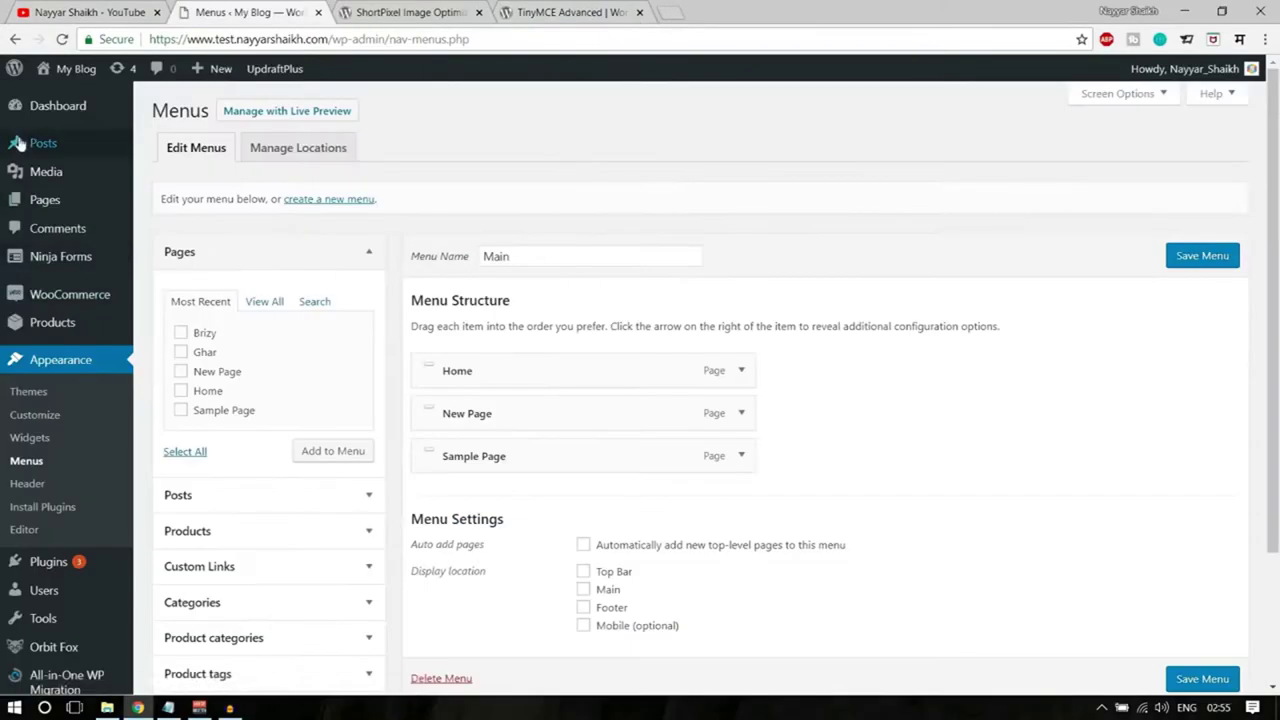
- Start a new blog post and place the cursor in its empty content area
mouse_move(40, 145)
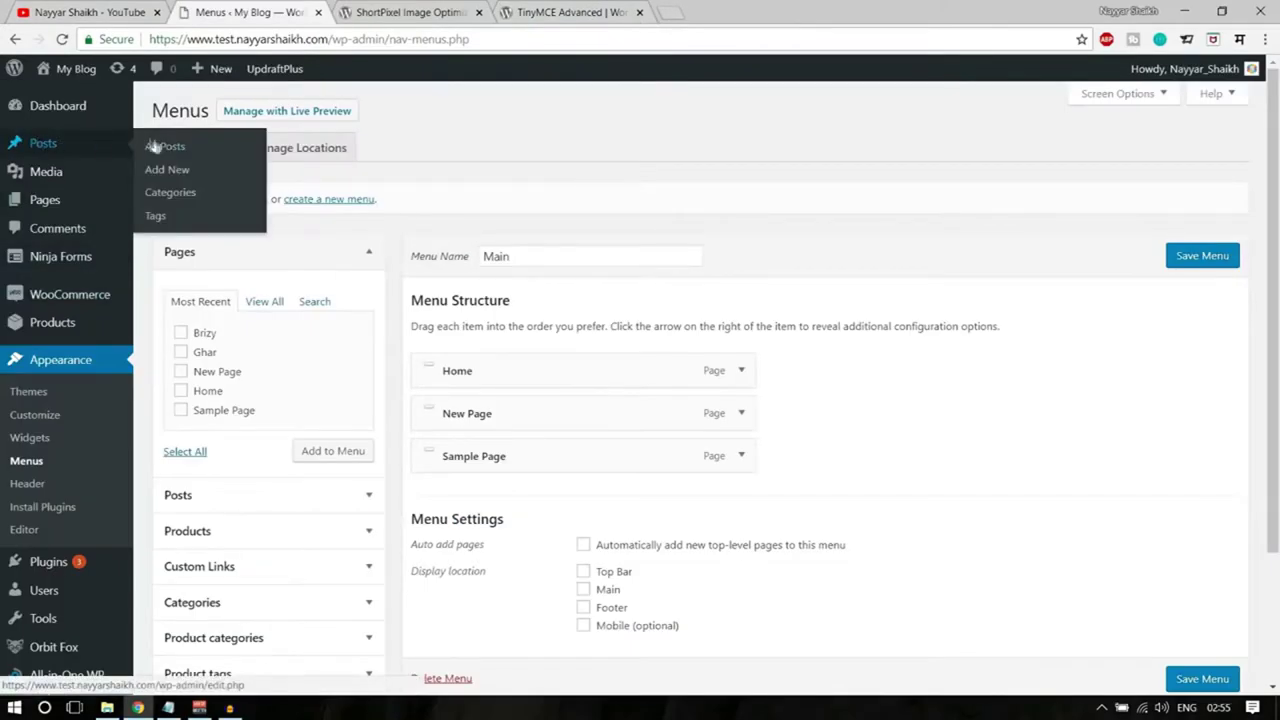
click(166, 171)
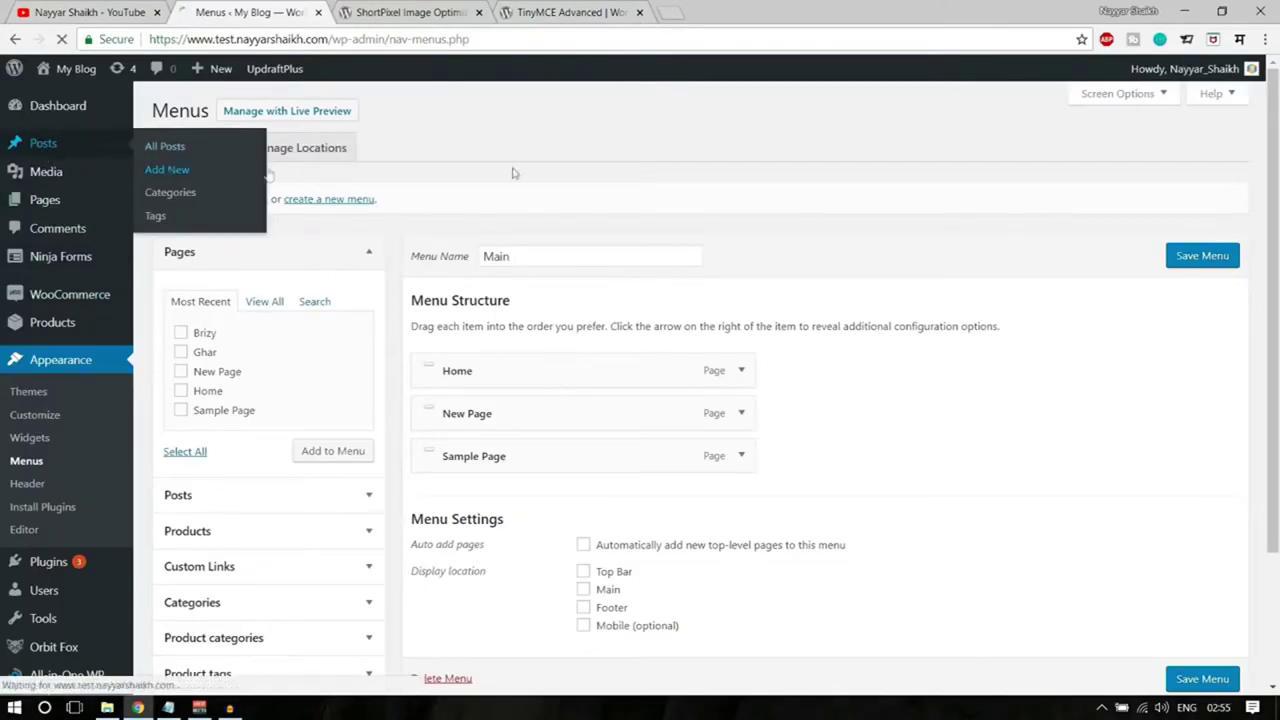
scroll(560, 323, down, 2)
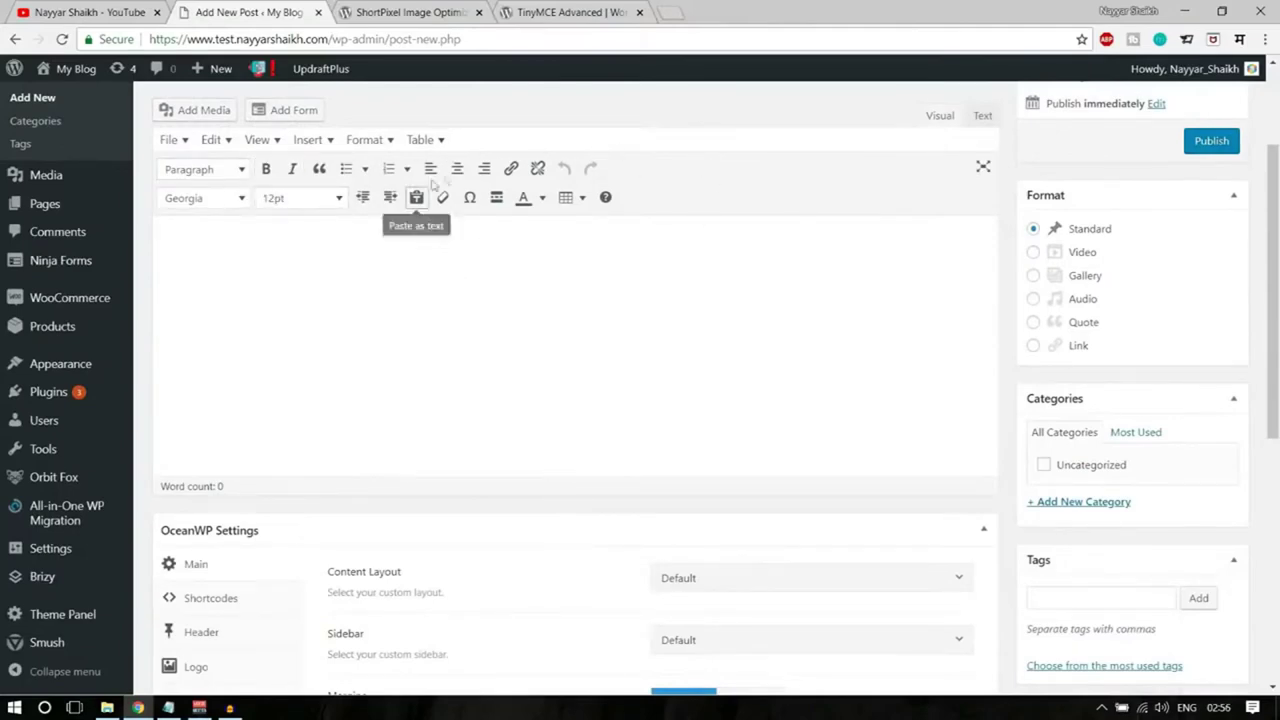
click(245, 225)
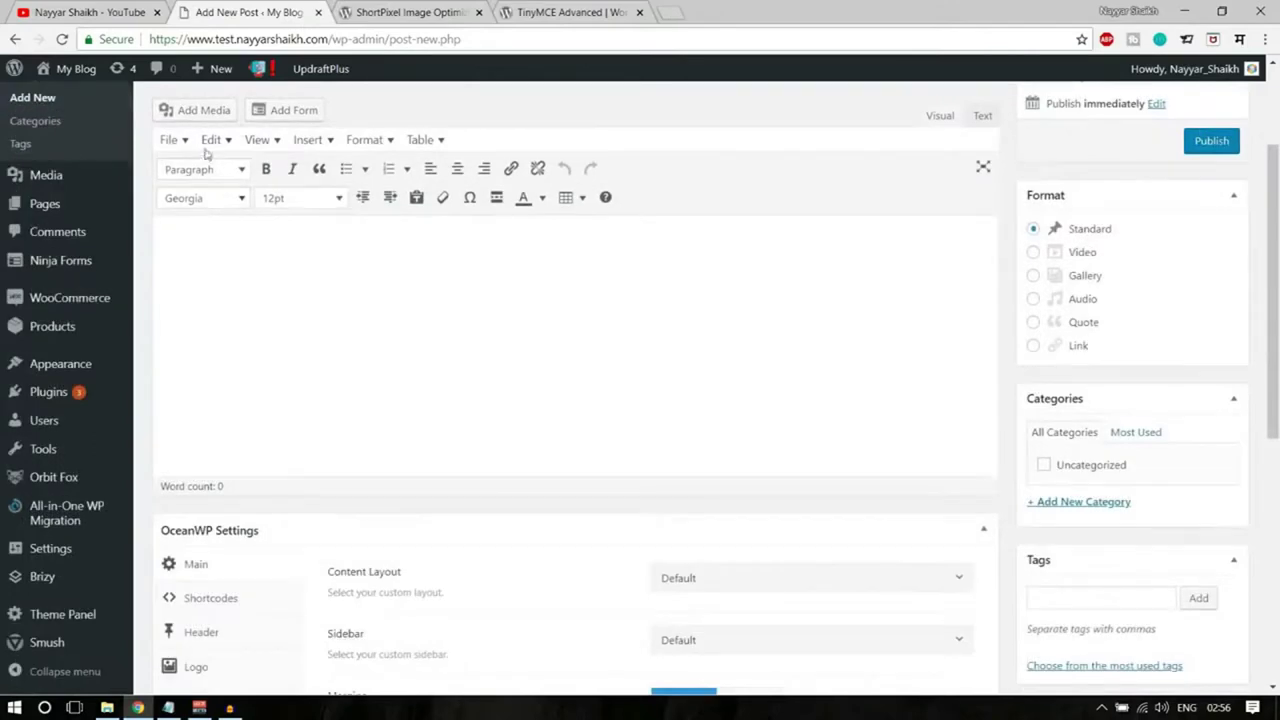
- Insert a table with six columns and three rows into the post
click(170, 140)
mouse_move(240, 144)
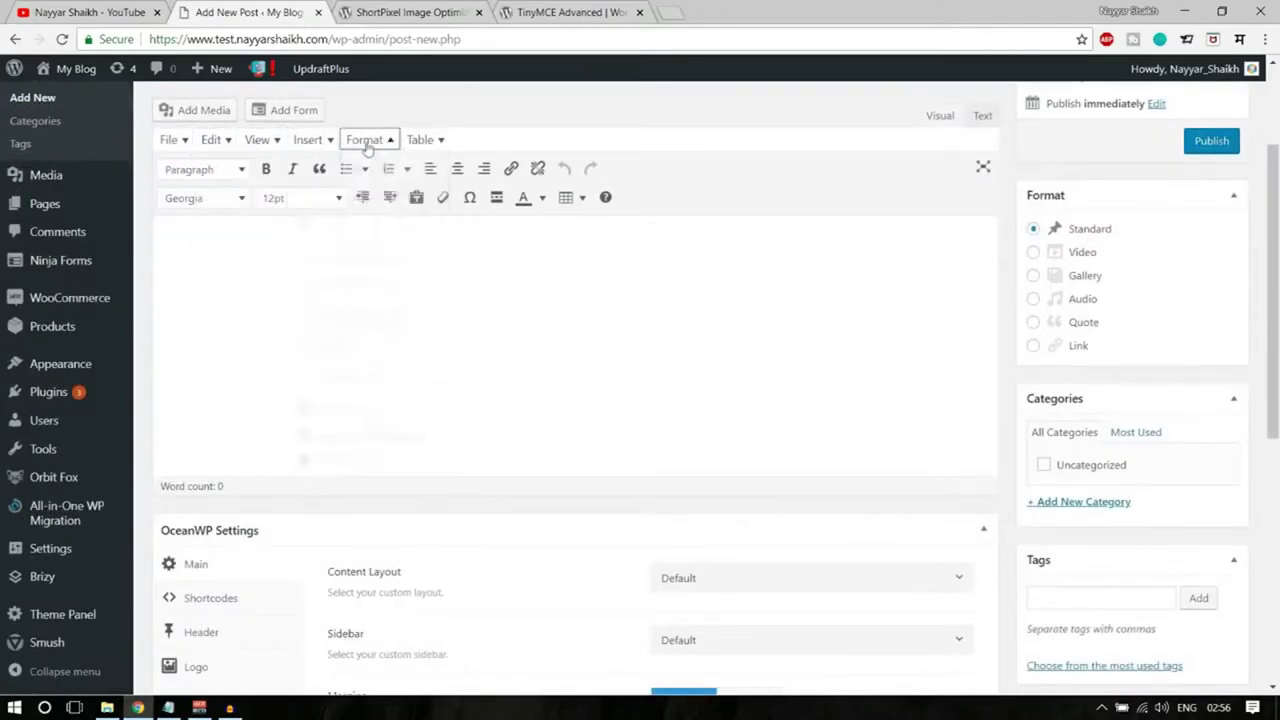
click(428, 141)
mouse_move(463, 179)
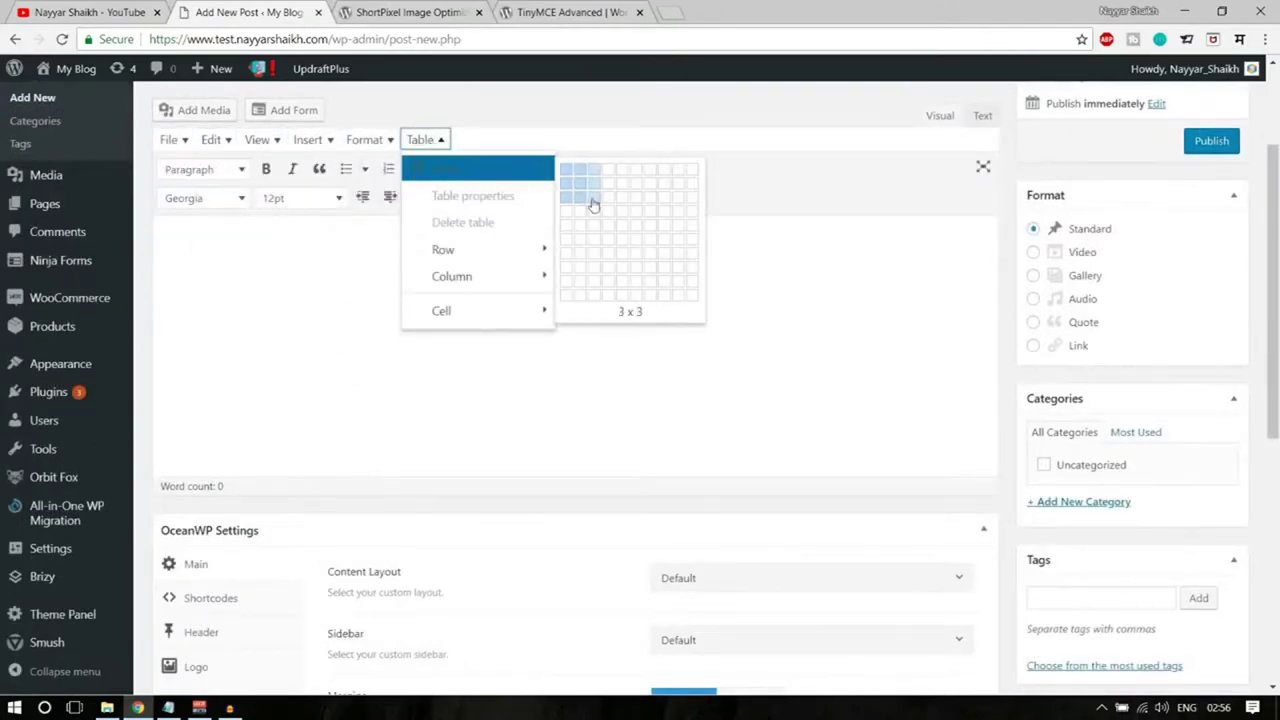
click(635, 199)
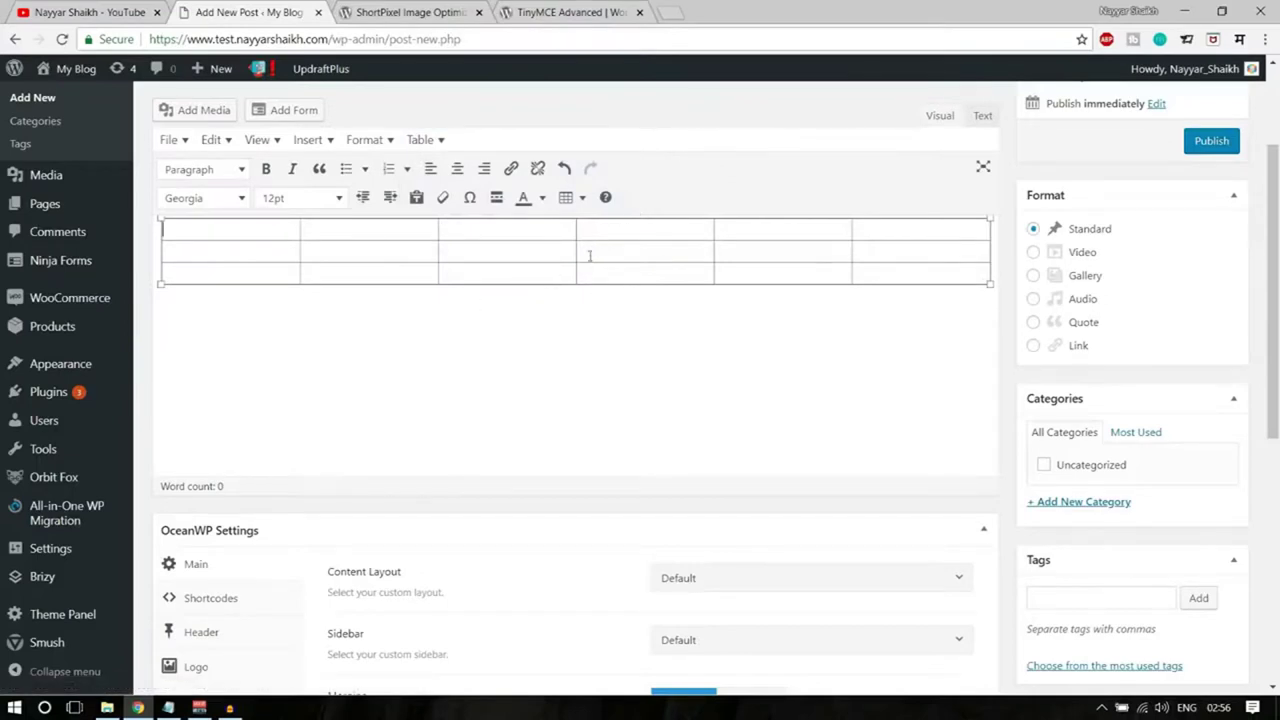
- Examine the font size, font family and paragraph format choices available in the post editor
click(278, 198)
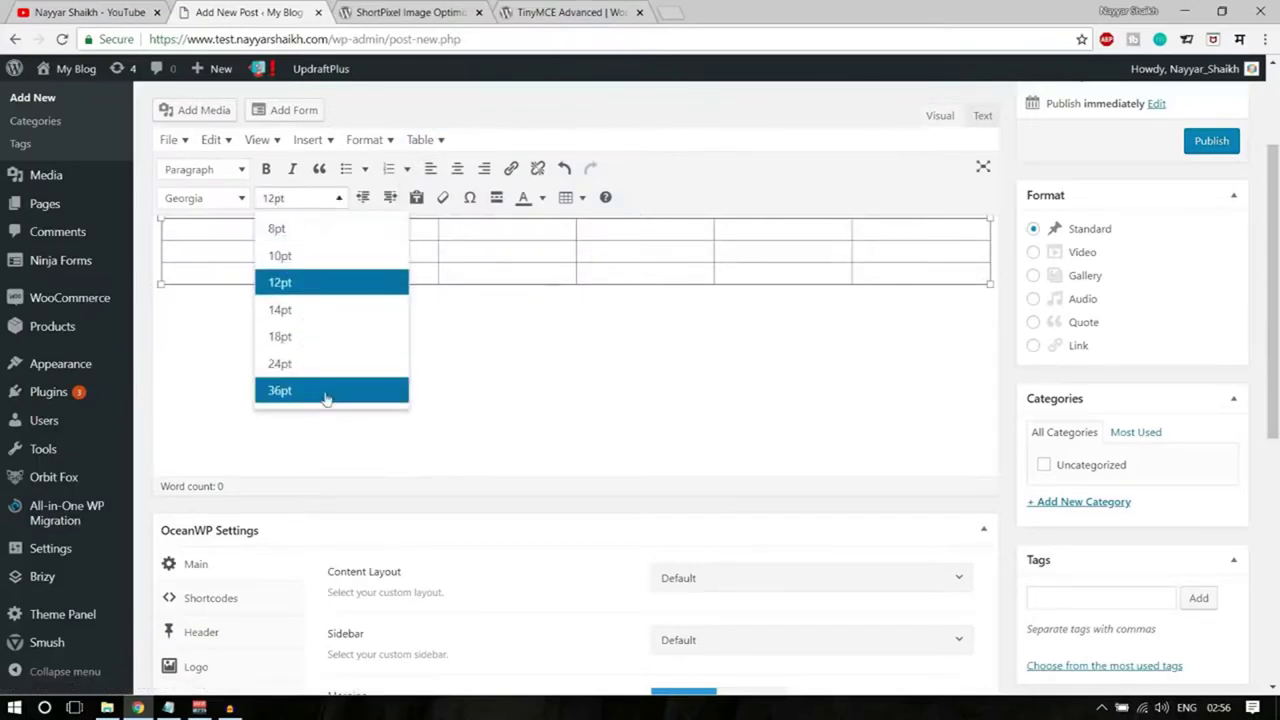
click(590, 388)
click(300, 198)
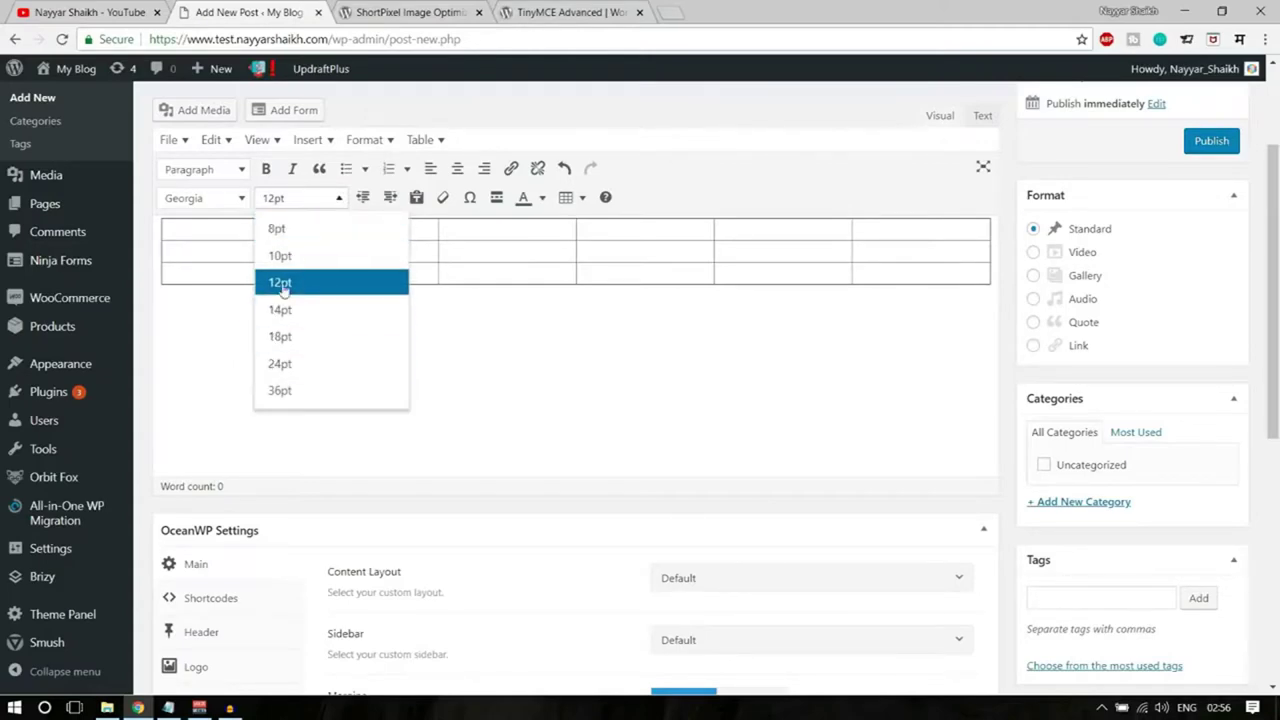
click(210, 195)
scroll(237, 391, down, 6)
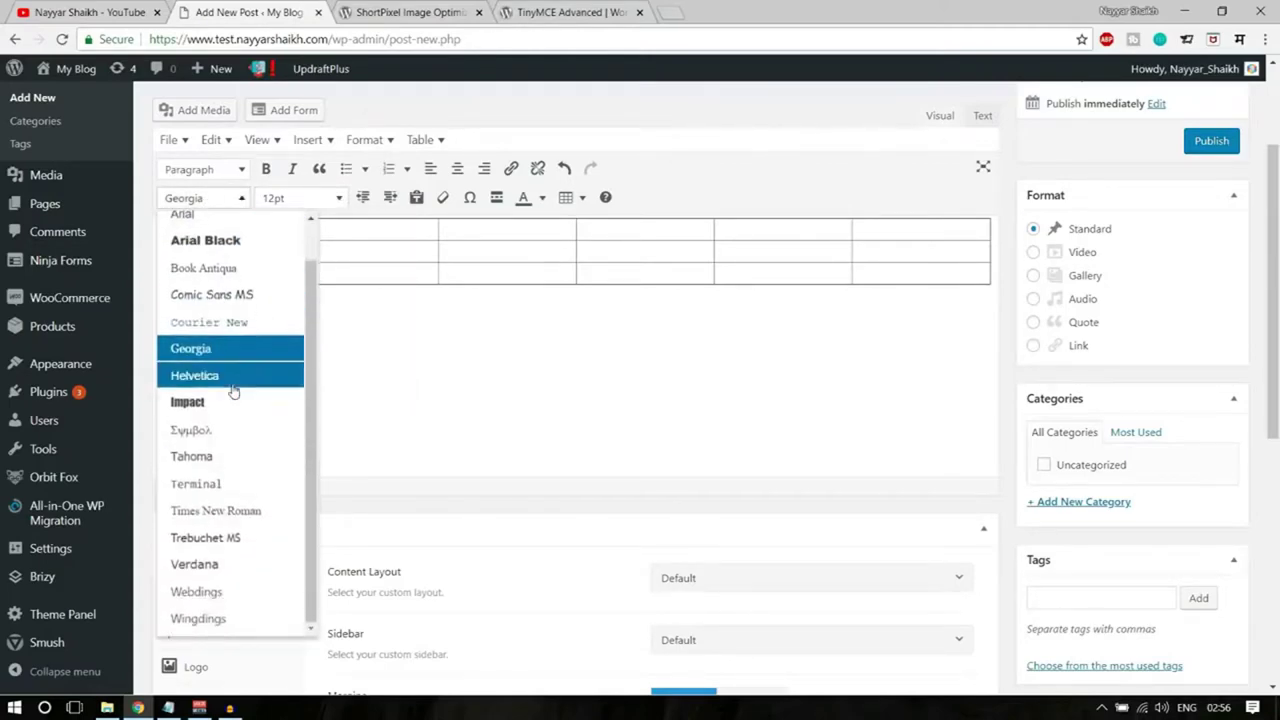
scroll(242, 425, up, 6)
click(520, 446)
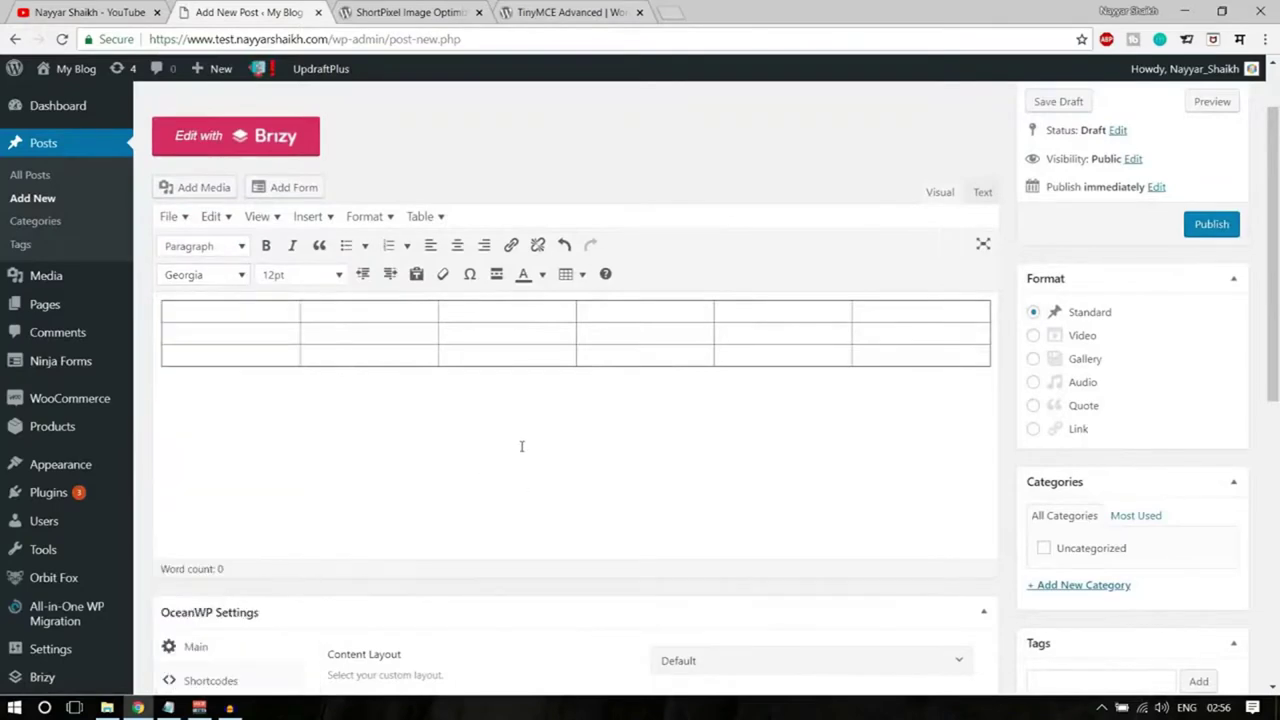
scroll(434, 248, down, 1)
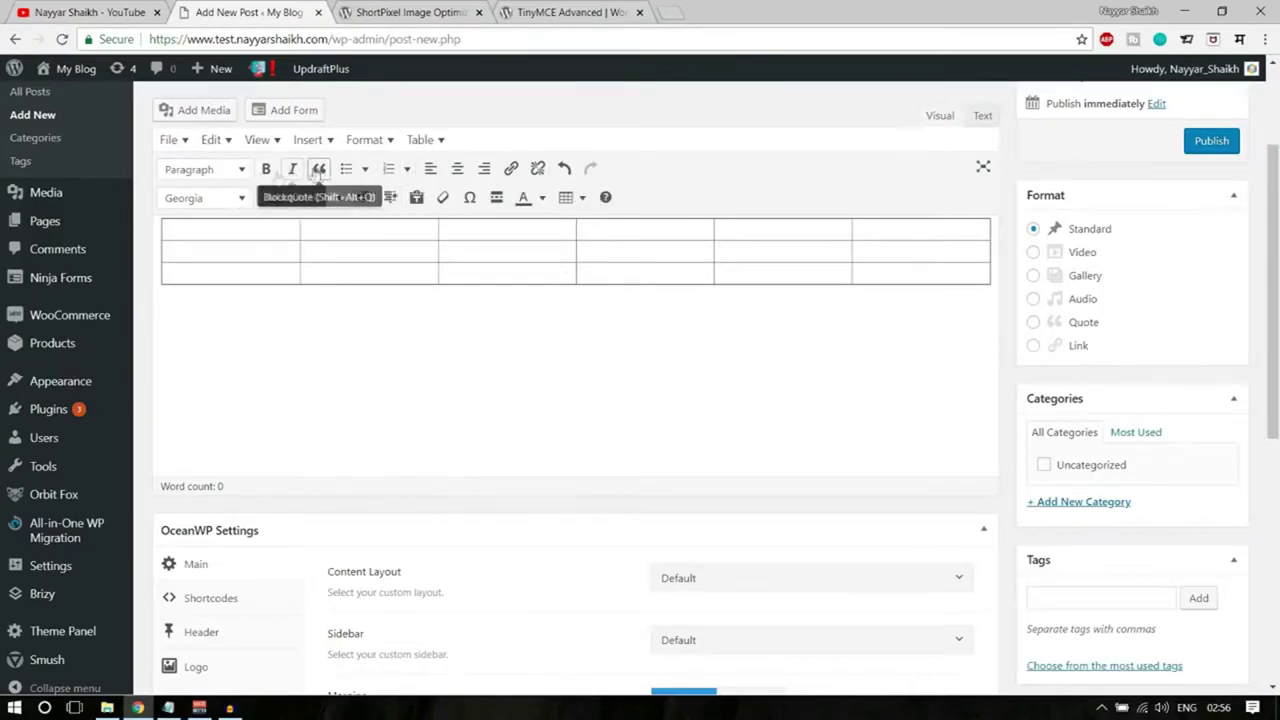
click(181, 172)
click(221, 170)
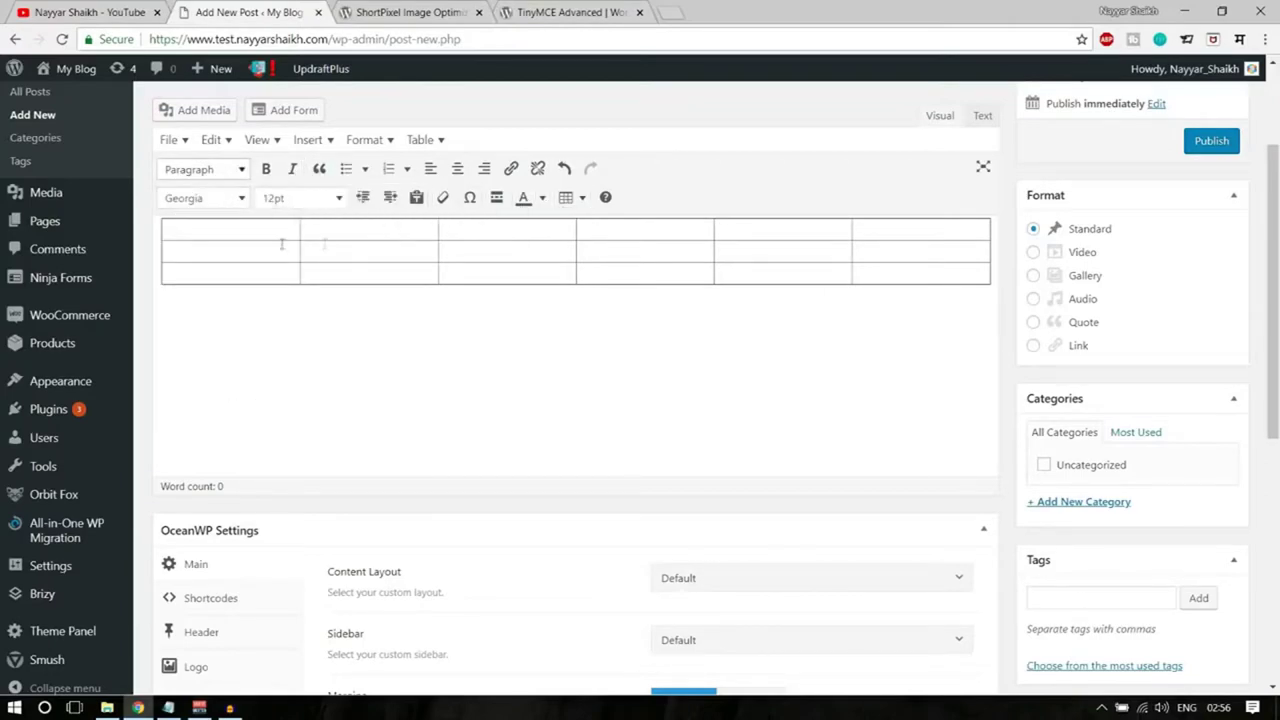
- In the TinyMCE Advanced settings, move the Paragraph selector from the first toolbar row to the unused buttons
scroll(606, 296, down, 1)
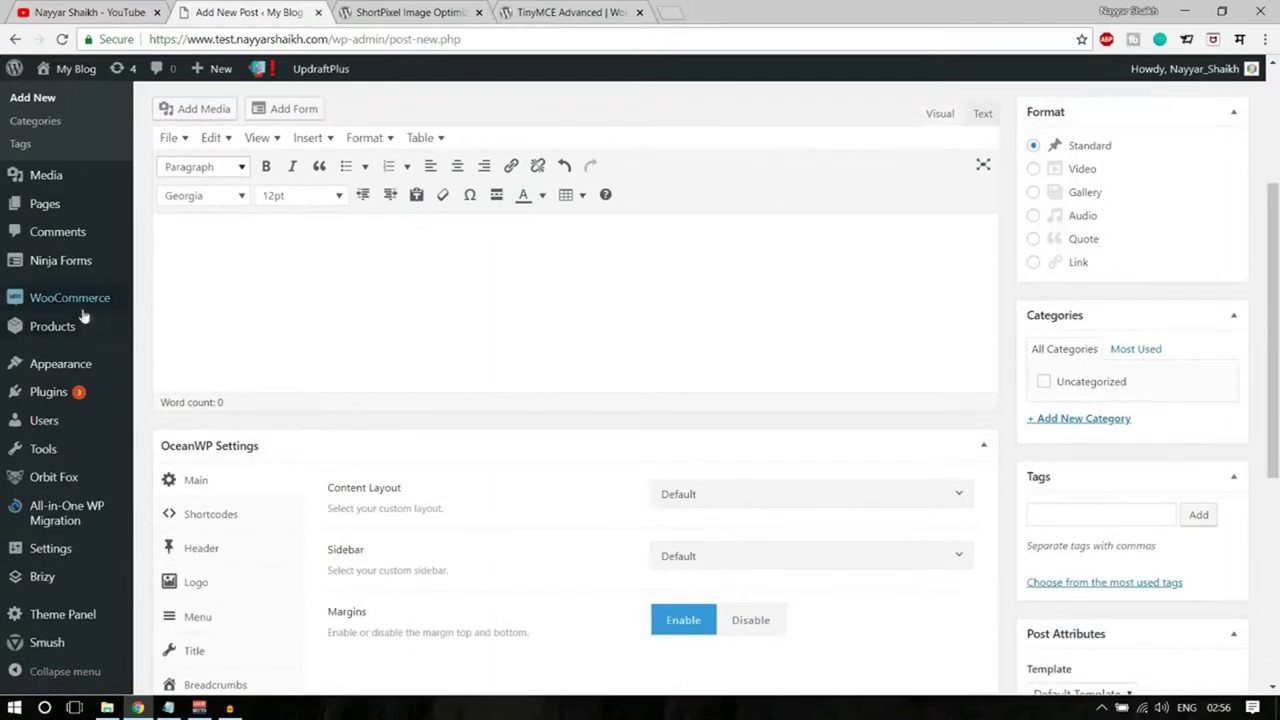
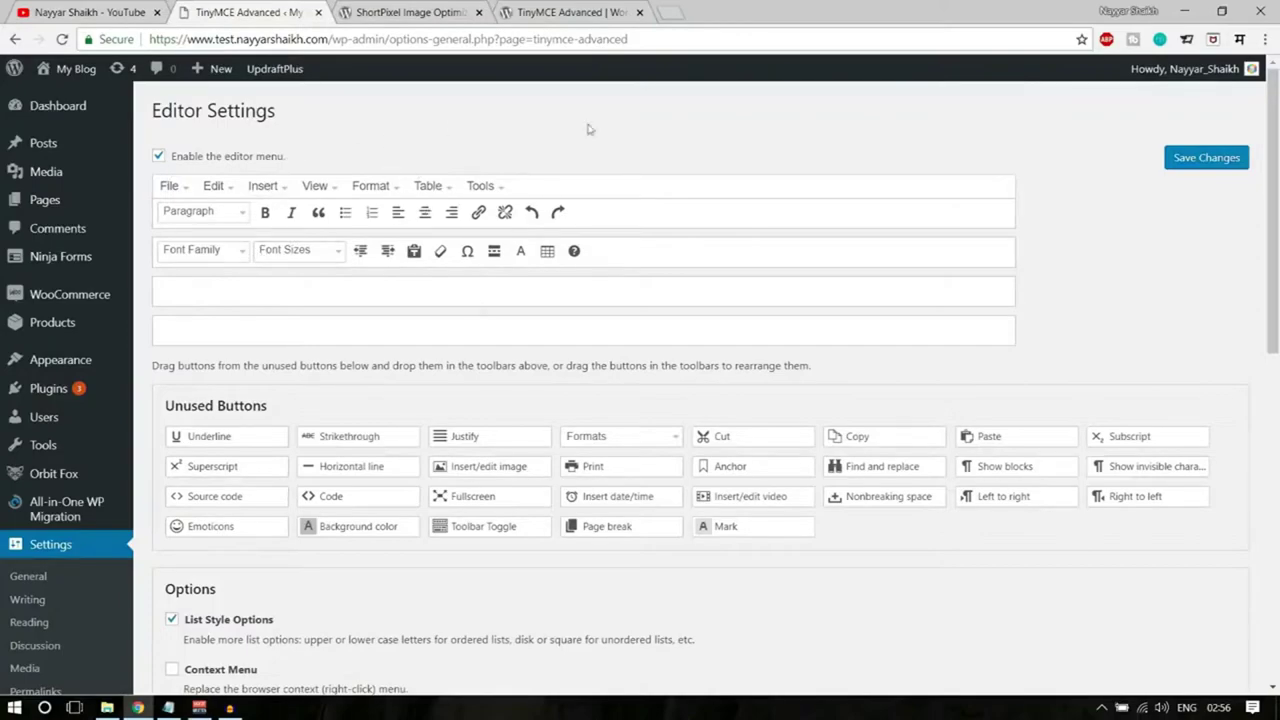
scroll(515, 290, down, 1)
drag(211, 211, 360, 408)
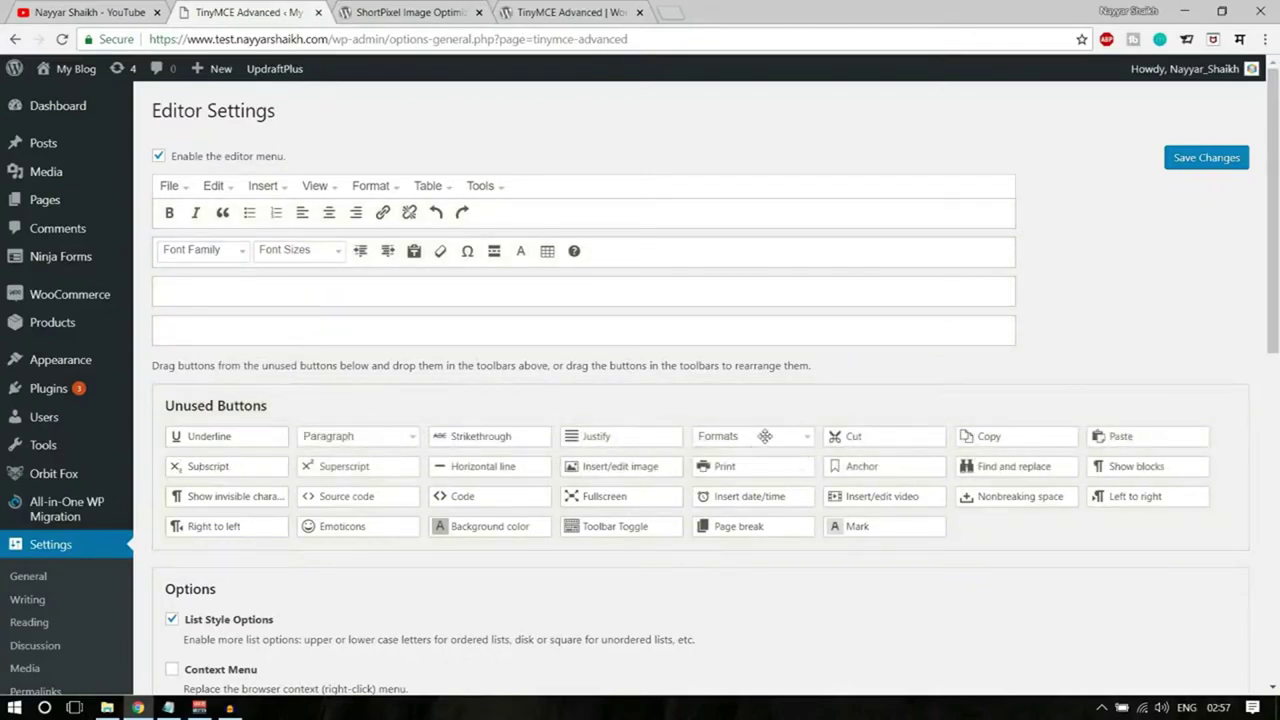
- Add the Mark button at the start of the second toolbar row and Emoticons at the start of the first row
drag(908, 528, 243, 255)
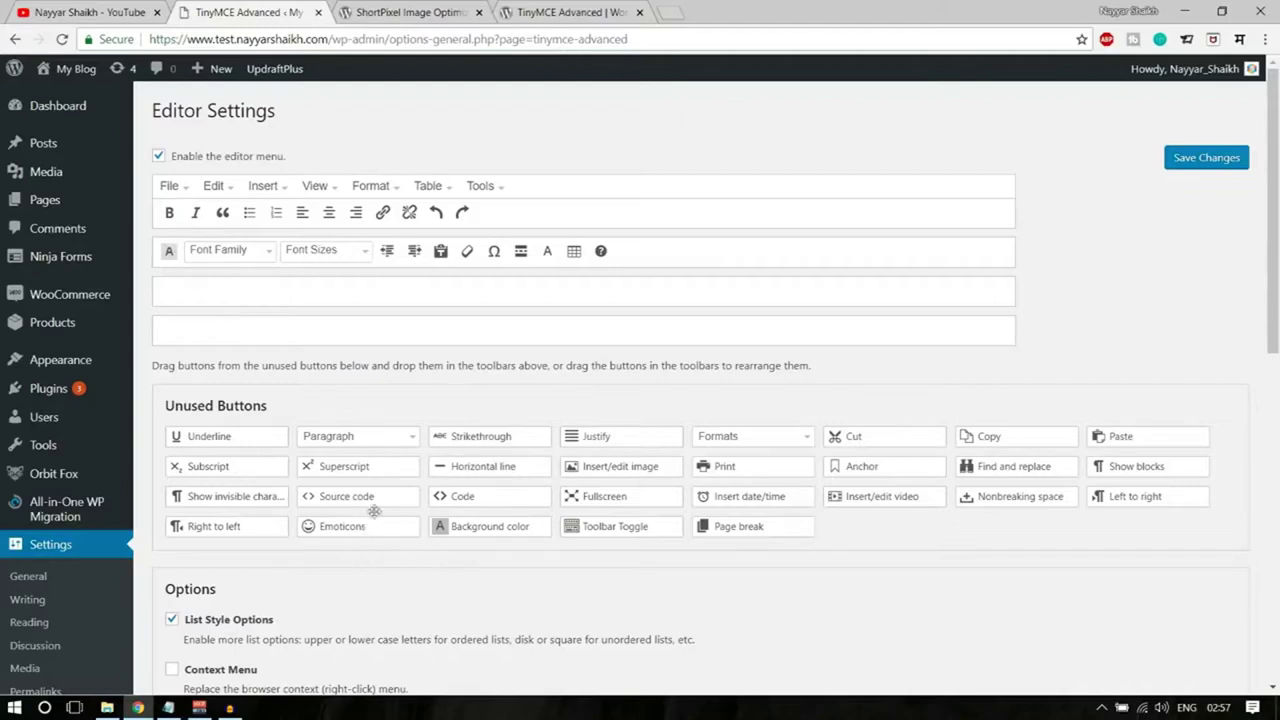
drag(374, 511, 195, 213)
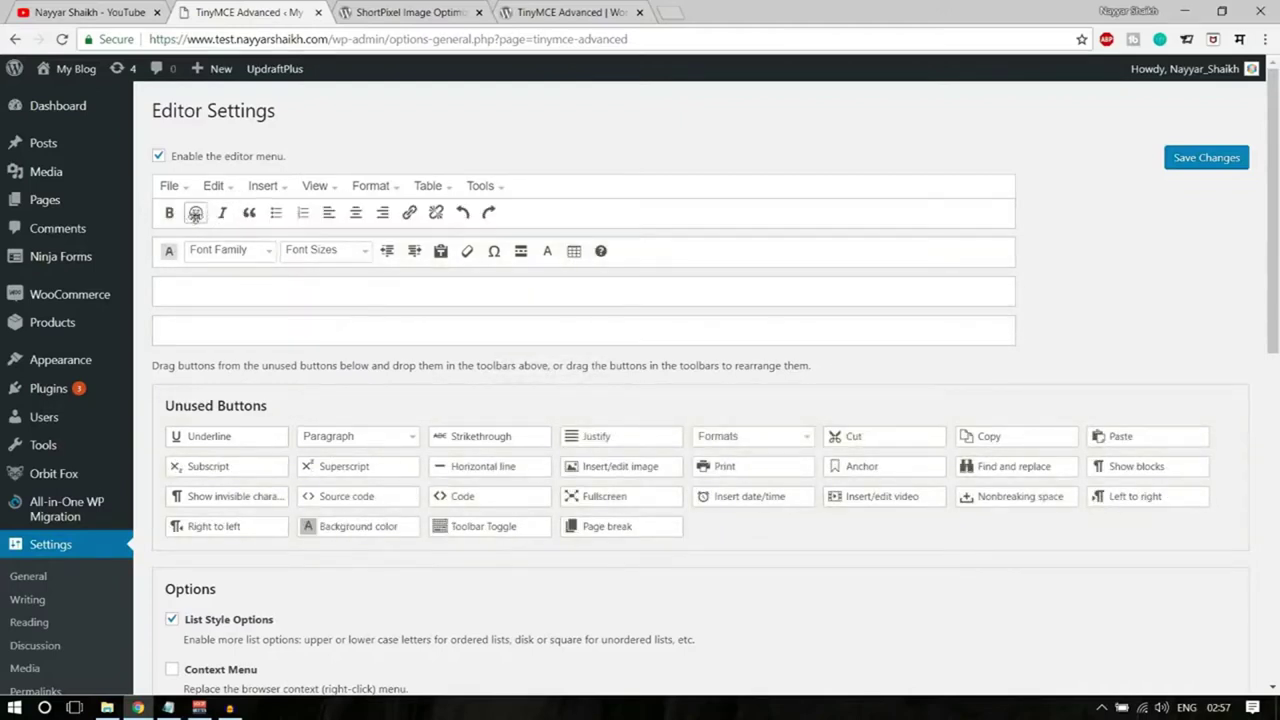
drag(195, 213, 165, 211)
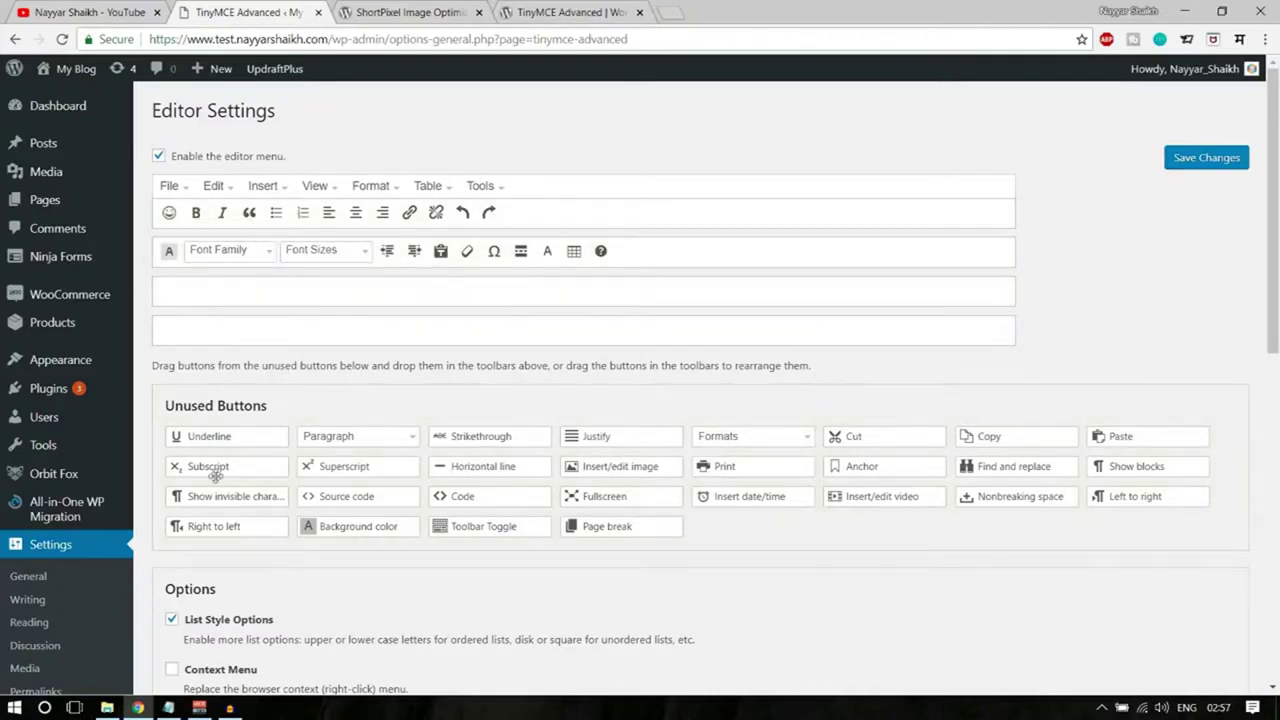
- Reposition Underline among the unused buttons and add the Code button at the end of the first toolbar row
drag(211, 443, 206, 368)
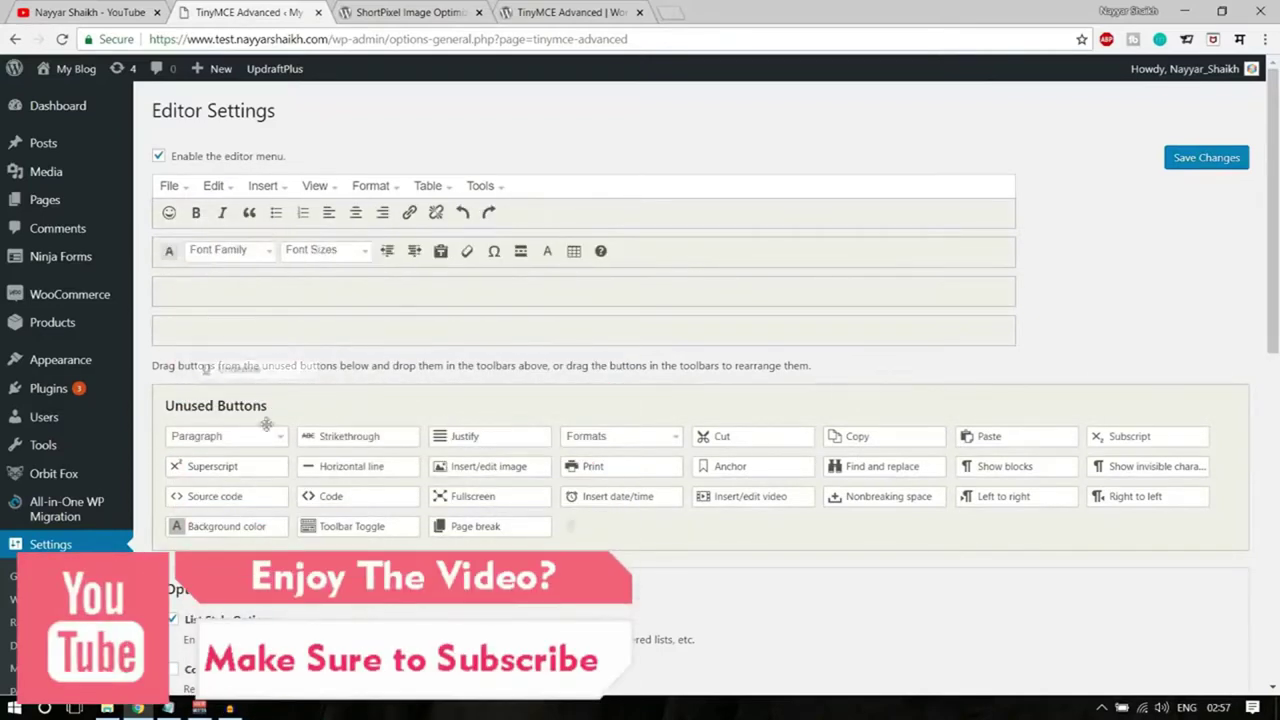
drag(266, 424, 207, 496)
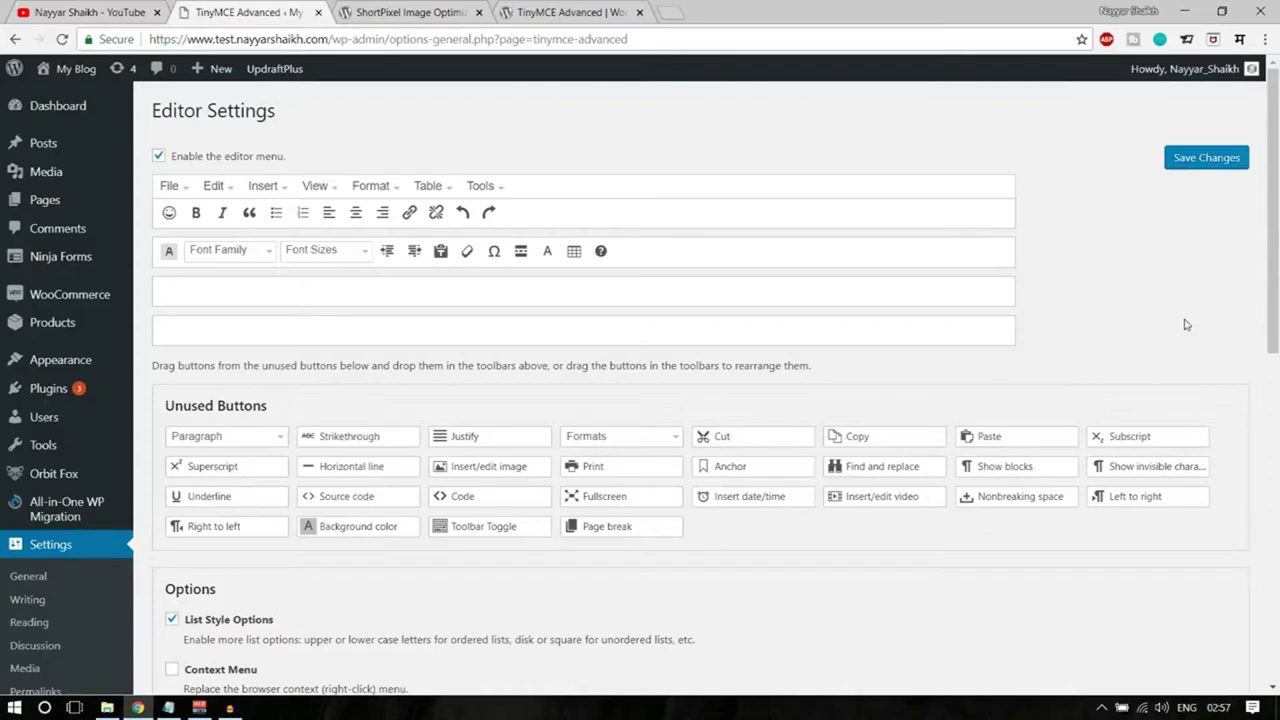
drag(457, 496, 497, 212)
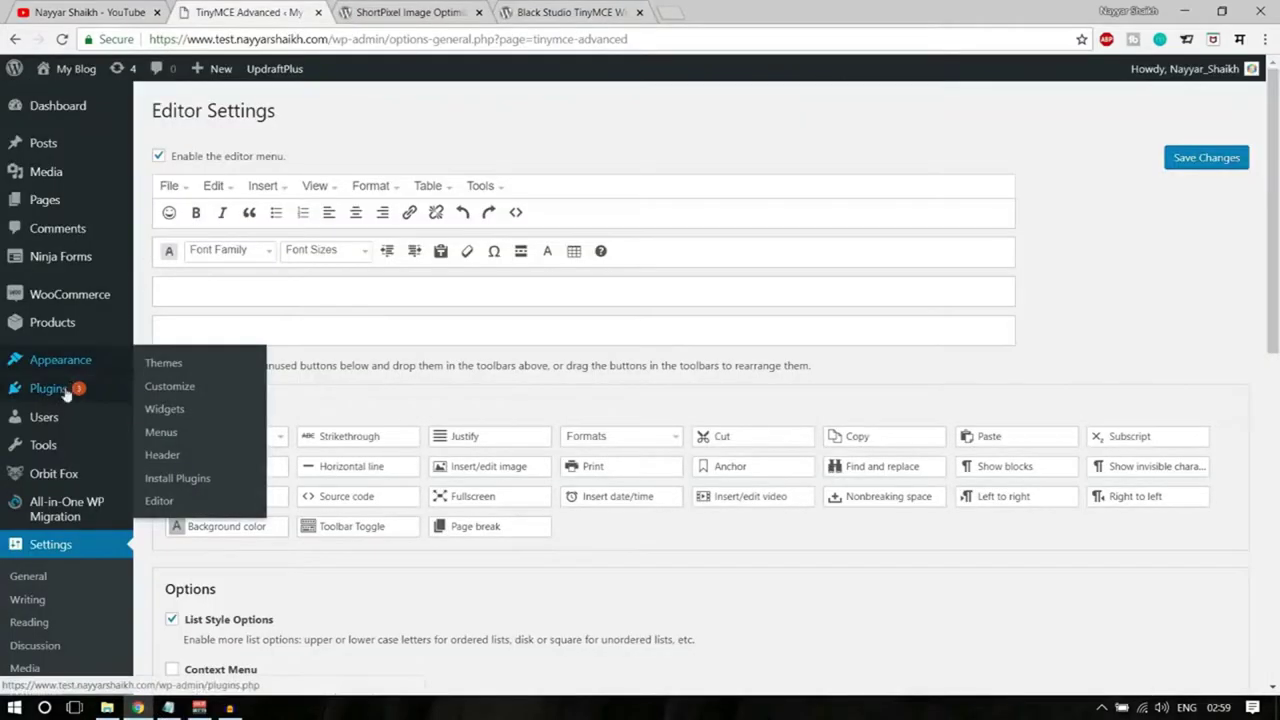
- Deactivate the Black Studio TinyMCE Widget plugin in the installed plugins list
mouse_move(45, 397)
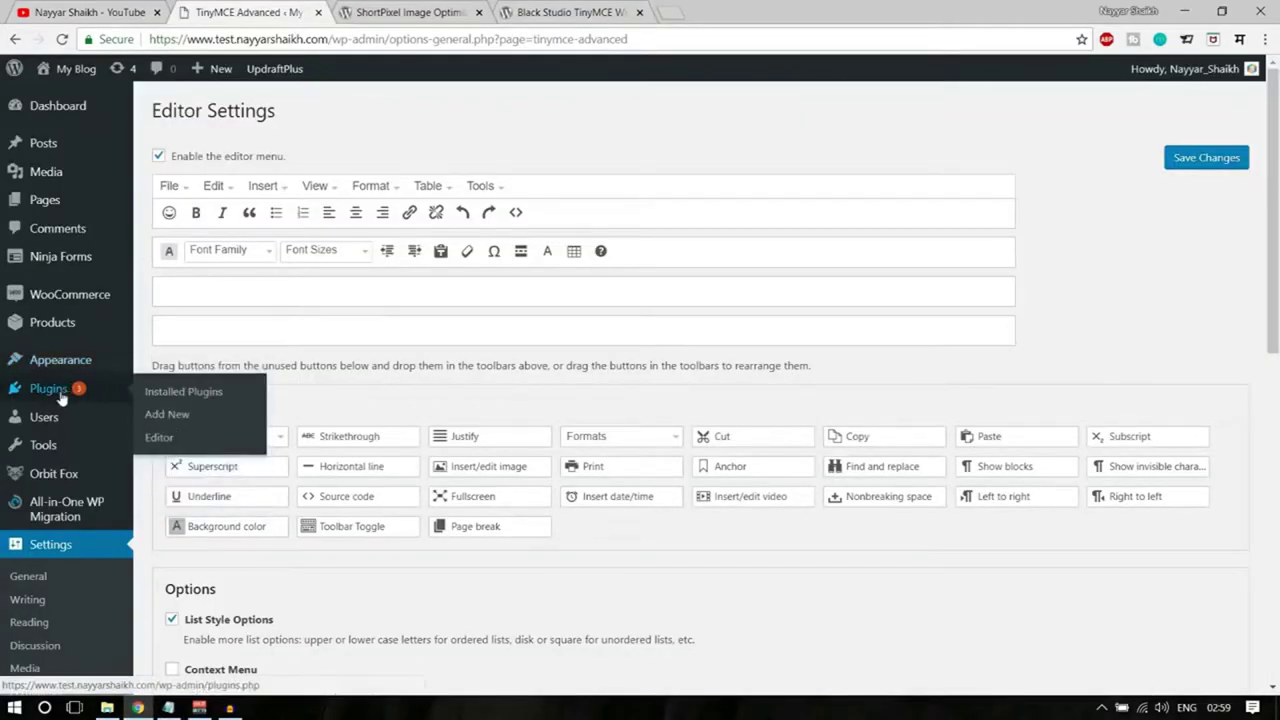
click(185, 391)
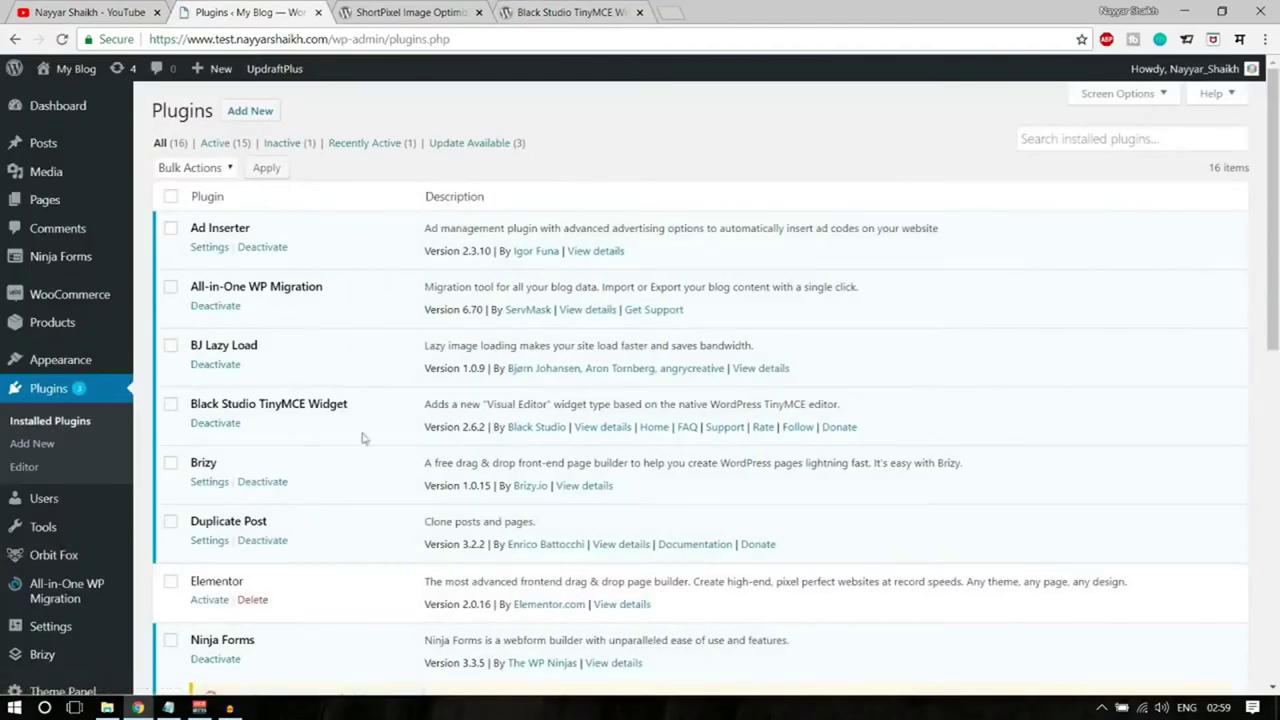
click(226, 423)
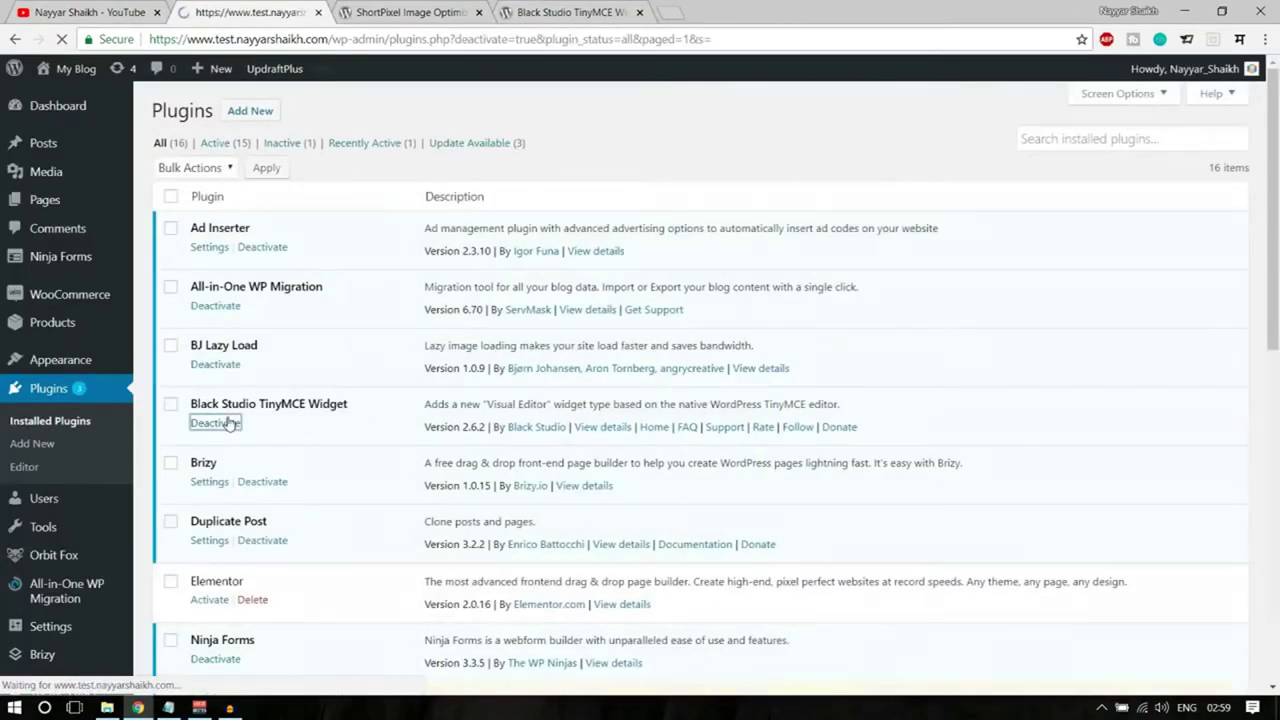
- Open the Widgets page in a new browser tab and switch to it
mouse_move(60, 360)
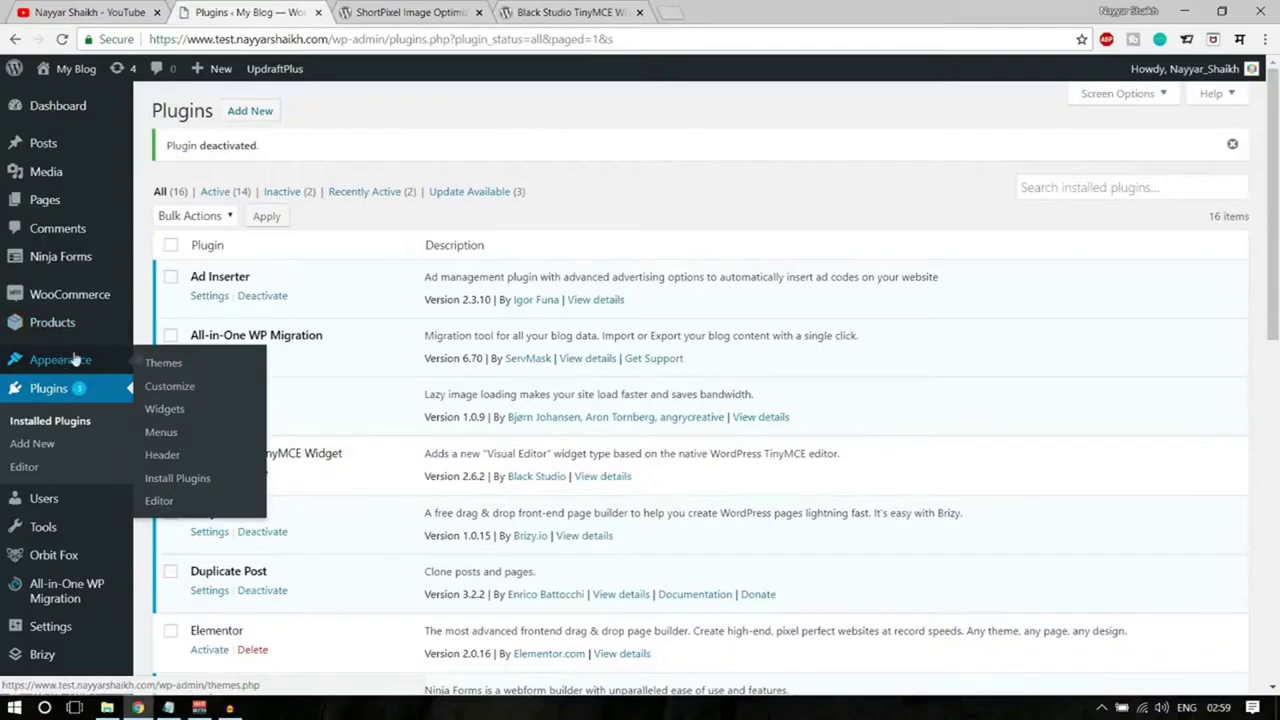
right_click(182, 412)
click(186, 421)
click(354, 12)
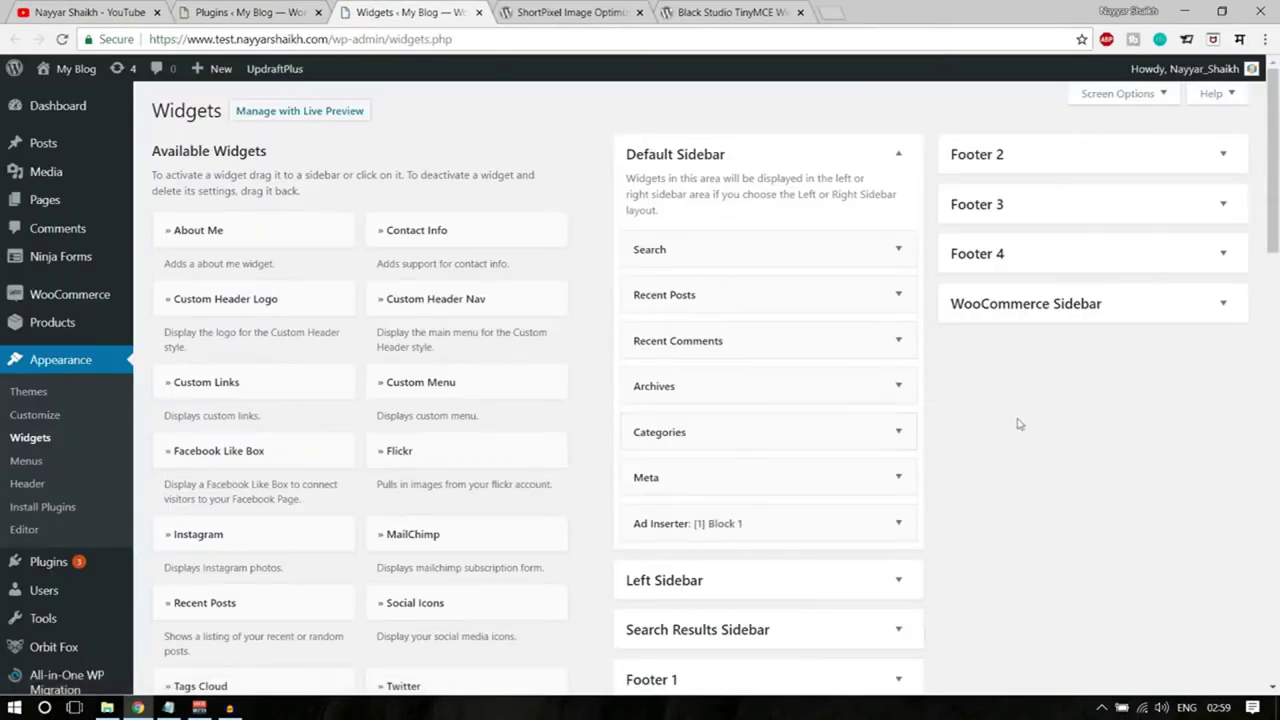
- Add a Text widget to the Default Sidebar
scroll(1018, 424, down, 3)
scroll(1018, 424, down, 8)
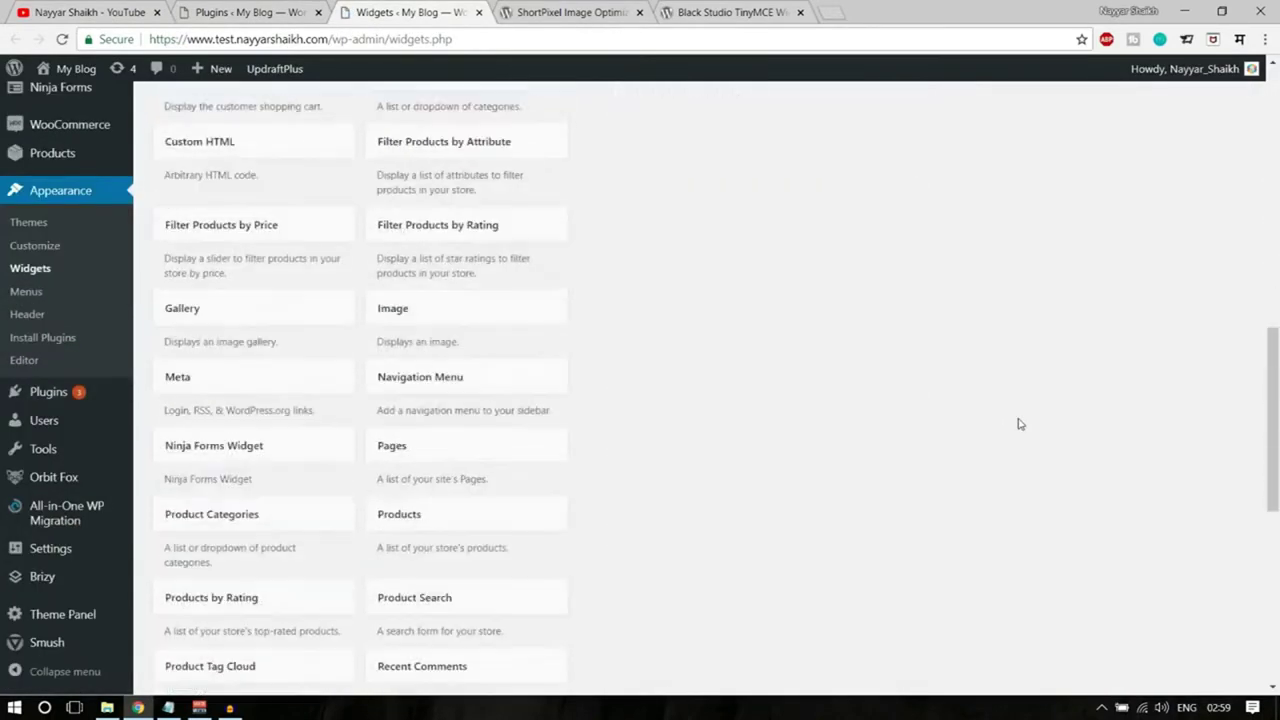
scroll(1018, 424, down, 5)
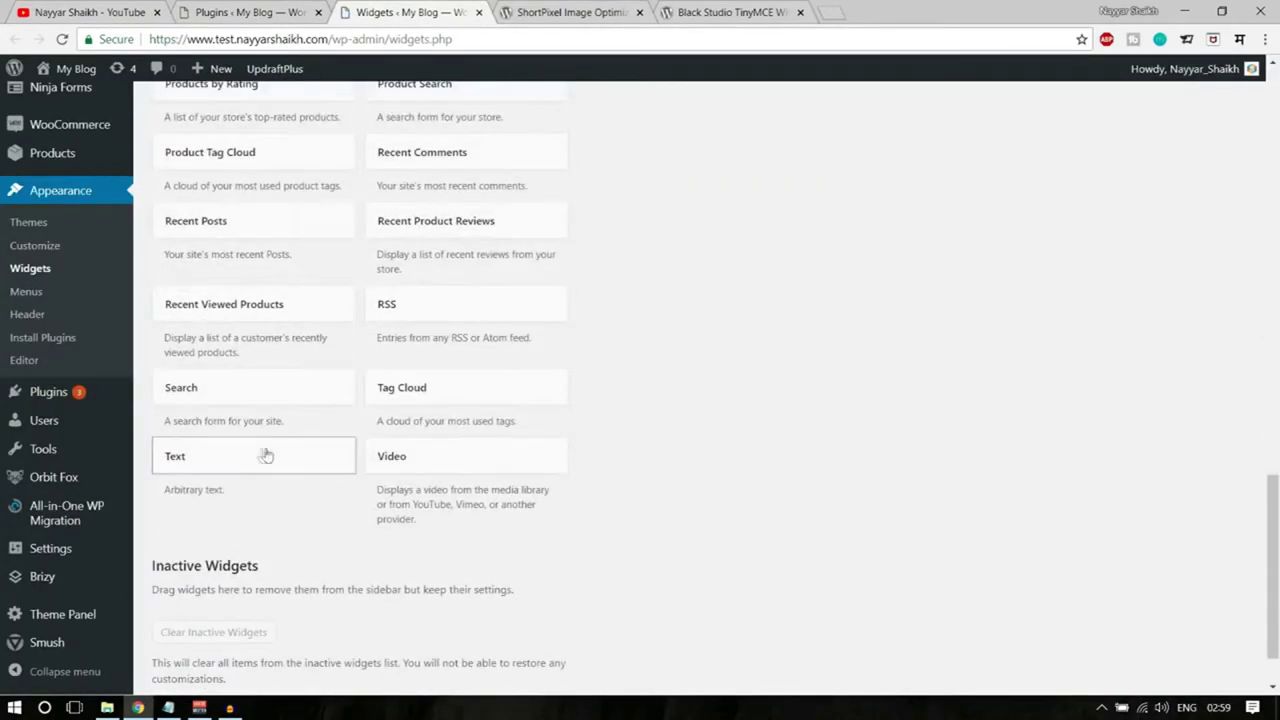
click(256, 456)
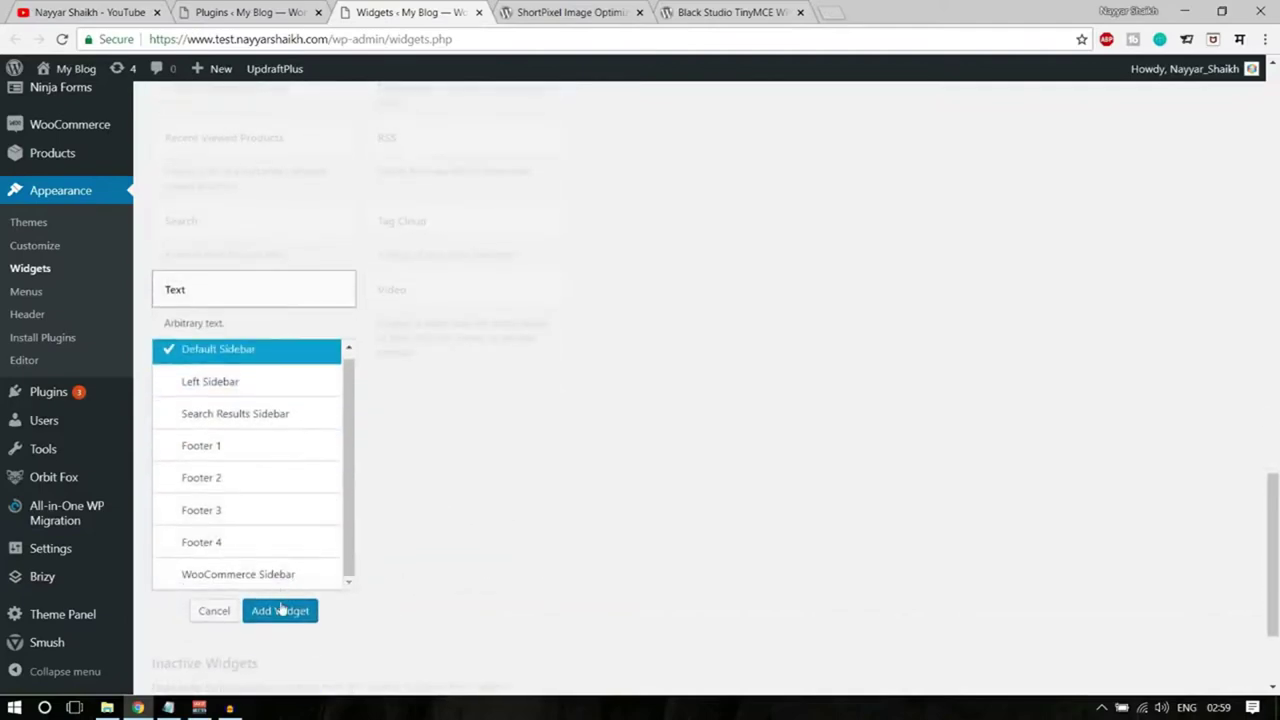
click(281, 609)
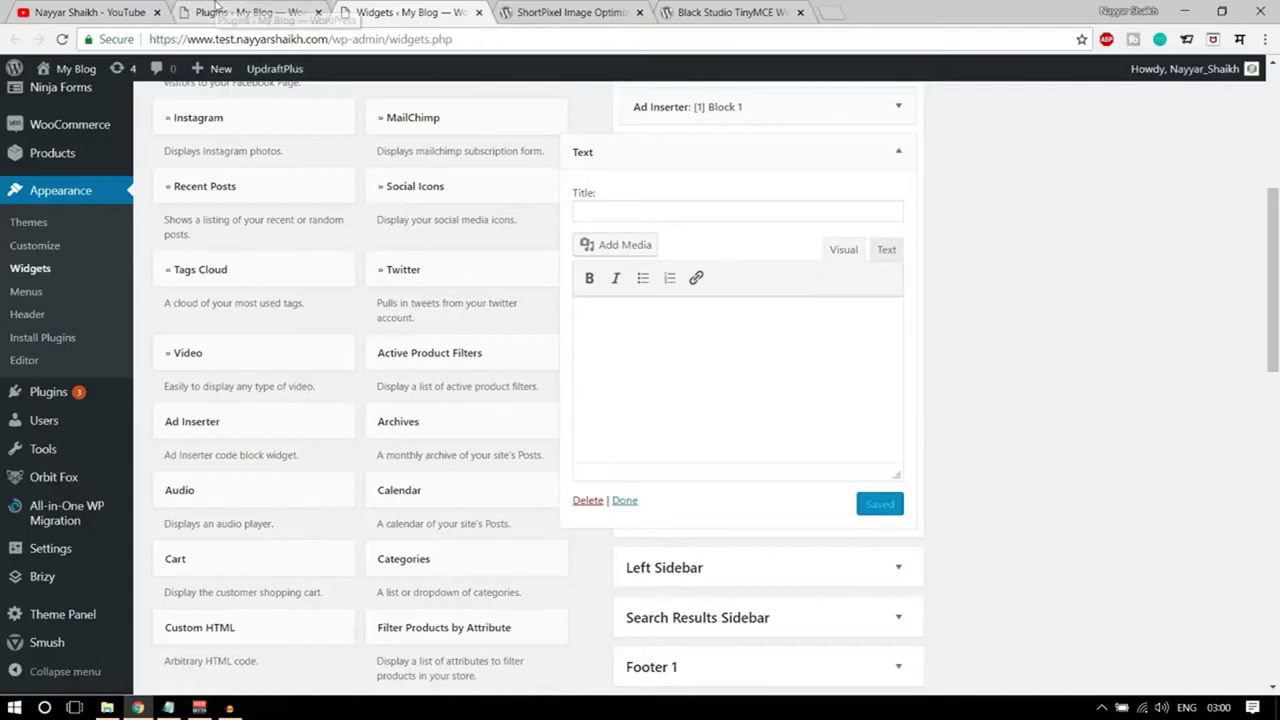
- Return to the installed plugins list and activate the Black Studio TinyMCE Widget plugin
click(250, 12)
scroll(700, 240, down, 3)
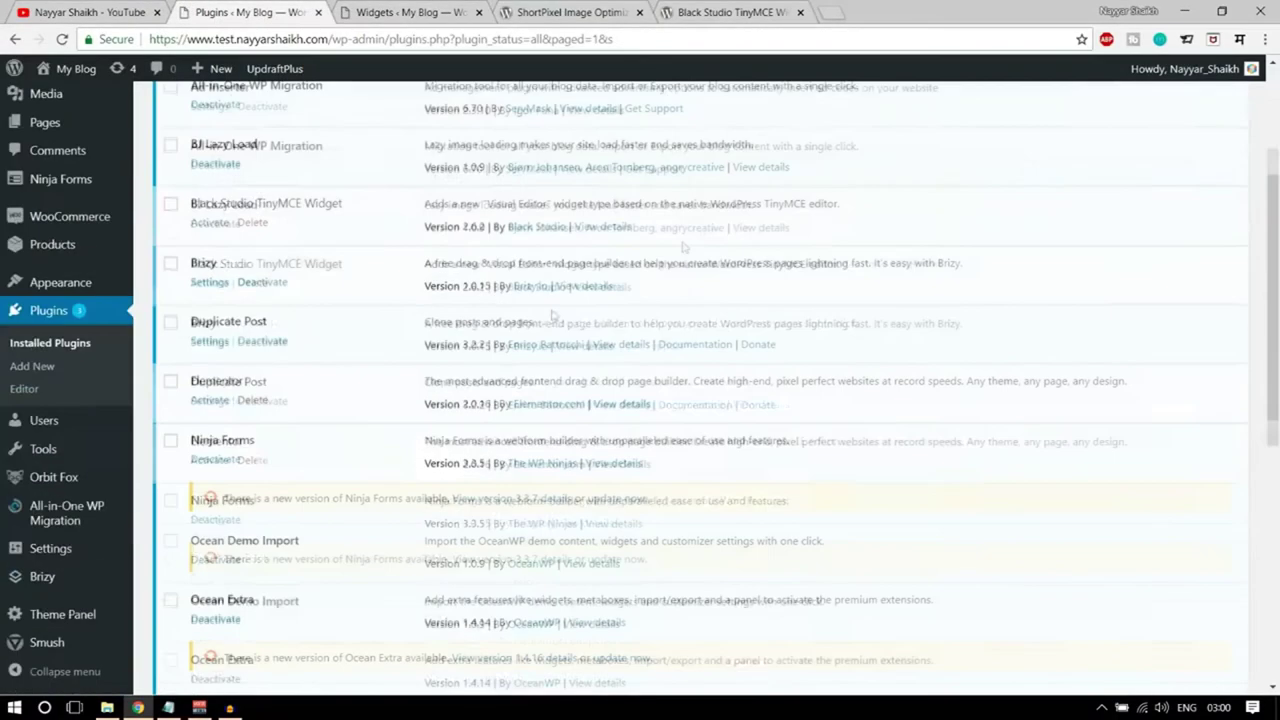
click(210, 223)
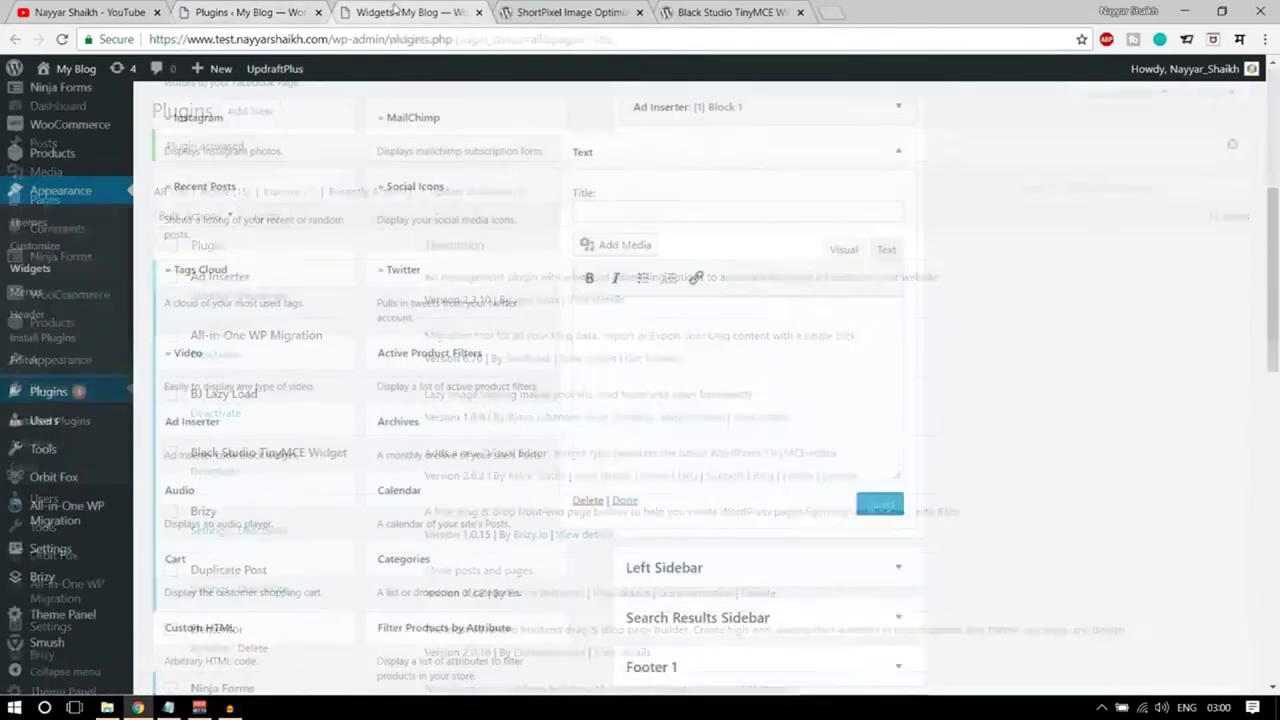
- Reload the Widgets page and add a Visual Editor widget to the Default Sidebar
click(63, 39)
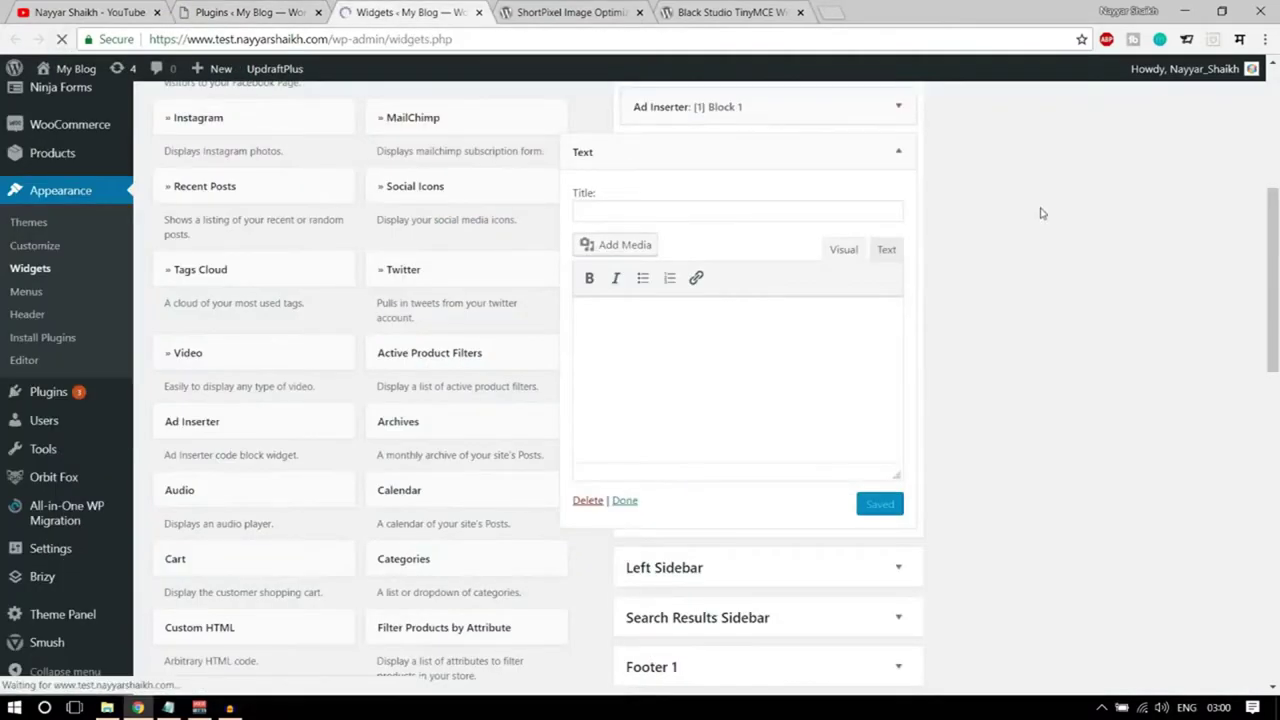
scroll(1028, 390, down, 14)
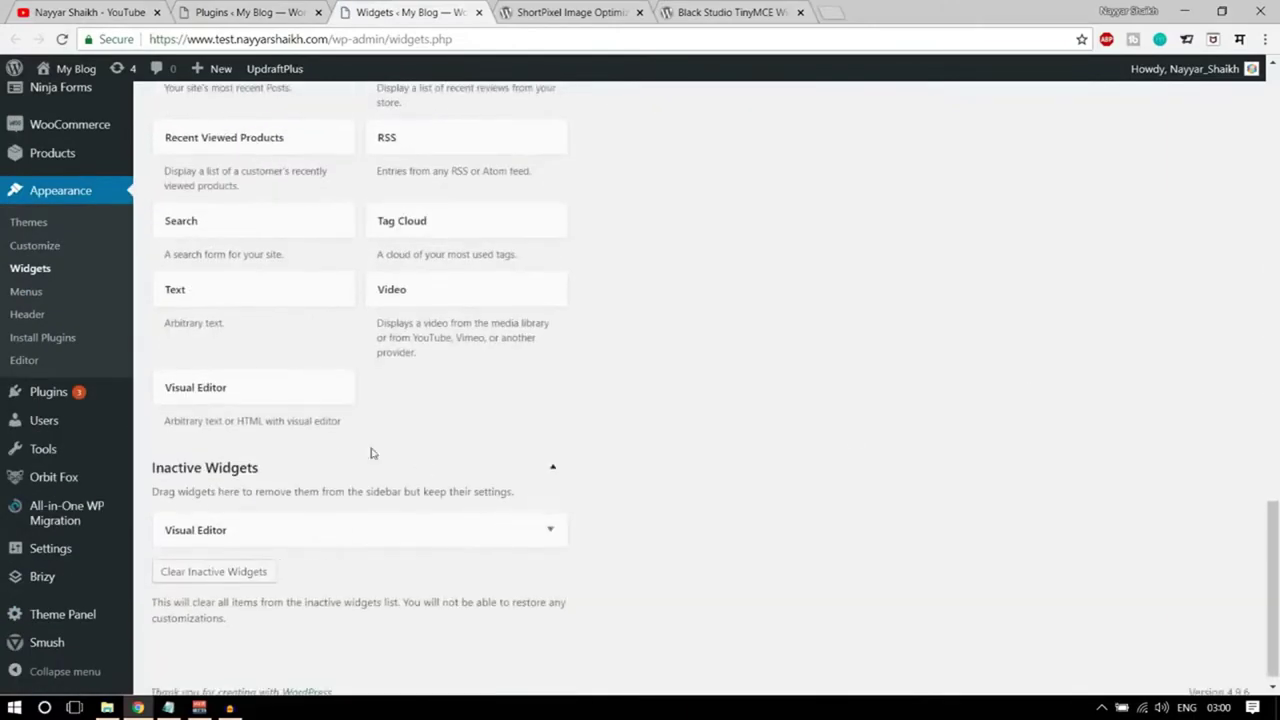
click(270, 386)
scroll(330, 450, down, 2)
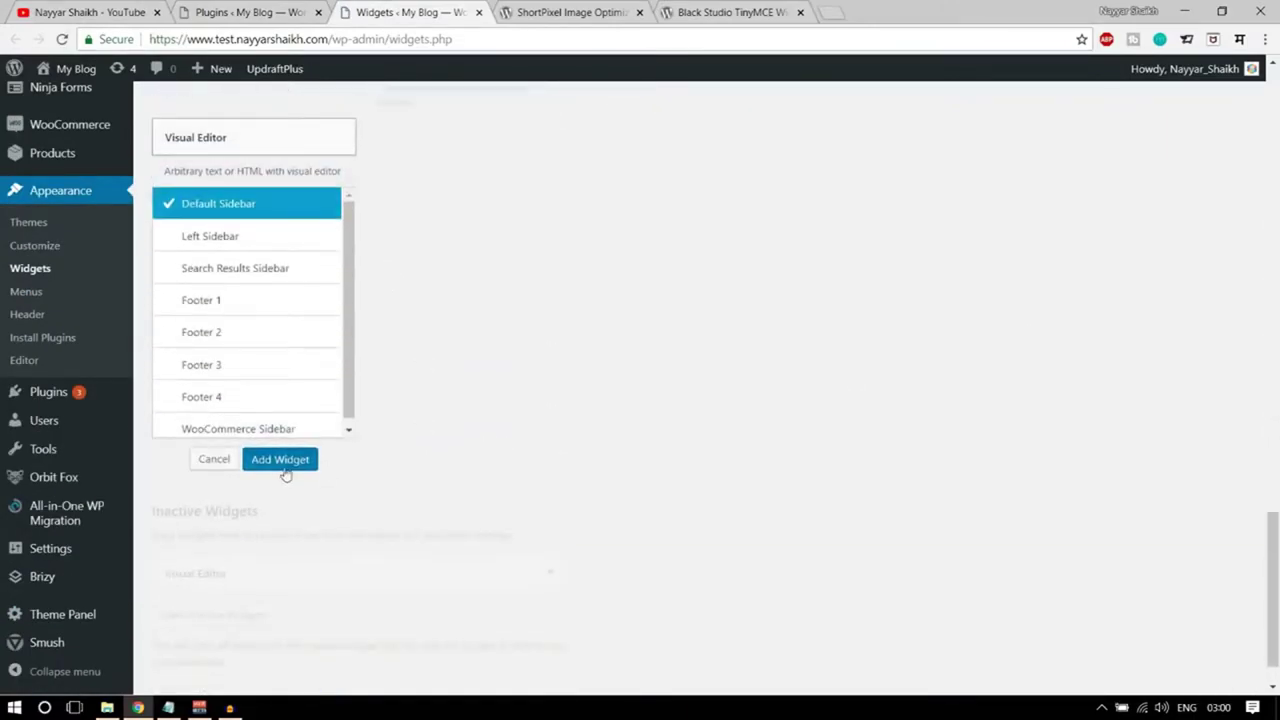
click(286, 471)
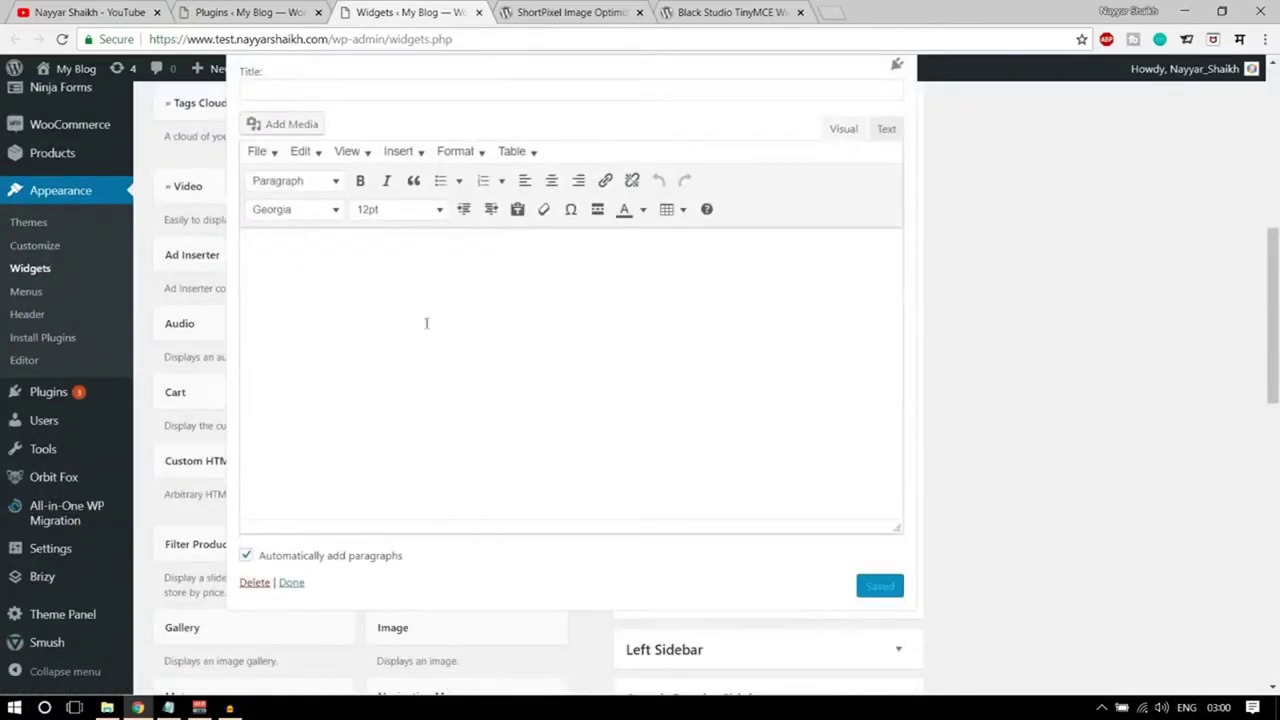
- Examine the editing area and File commands of the new Visual Editor widget
click(333, 272)
click(275, 156)
click(275, 156)
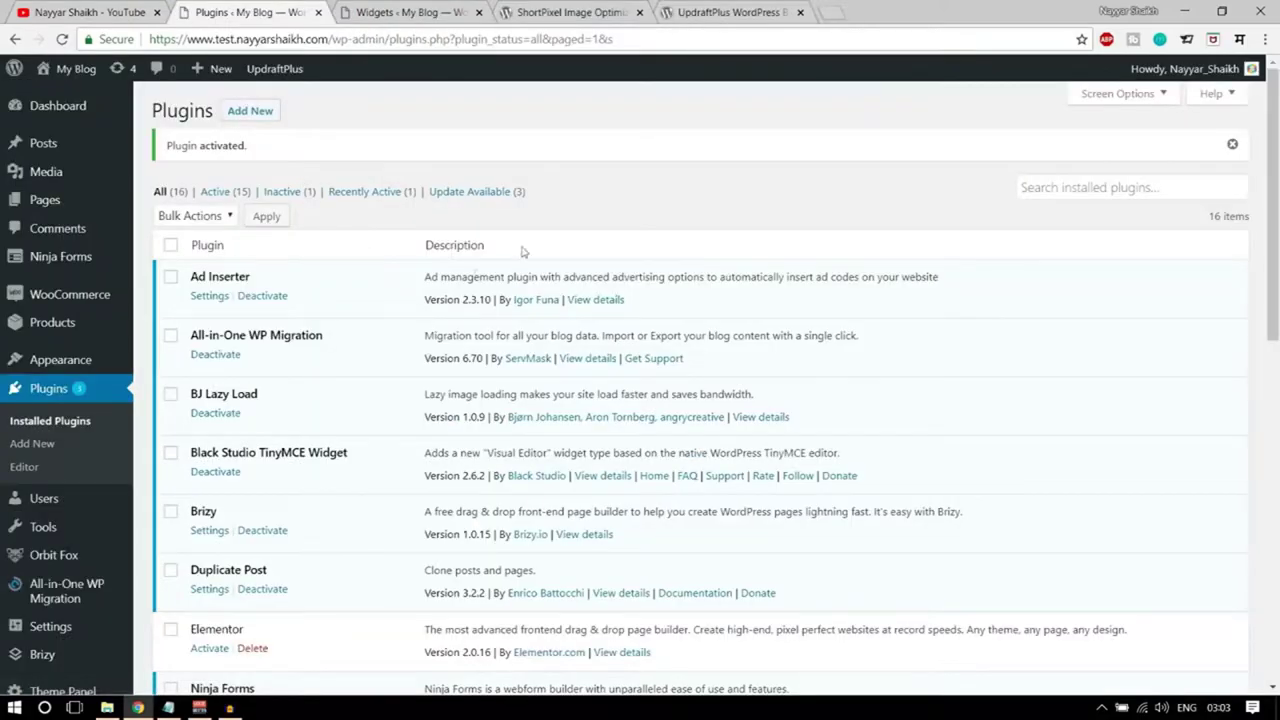
- Return to the installed plugins list and open the UpdraftPlus Backups settings page
scroll(418, 310, down, 3)
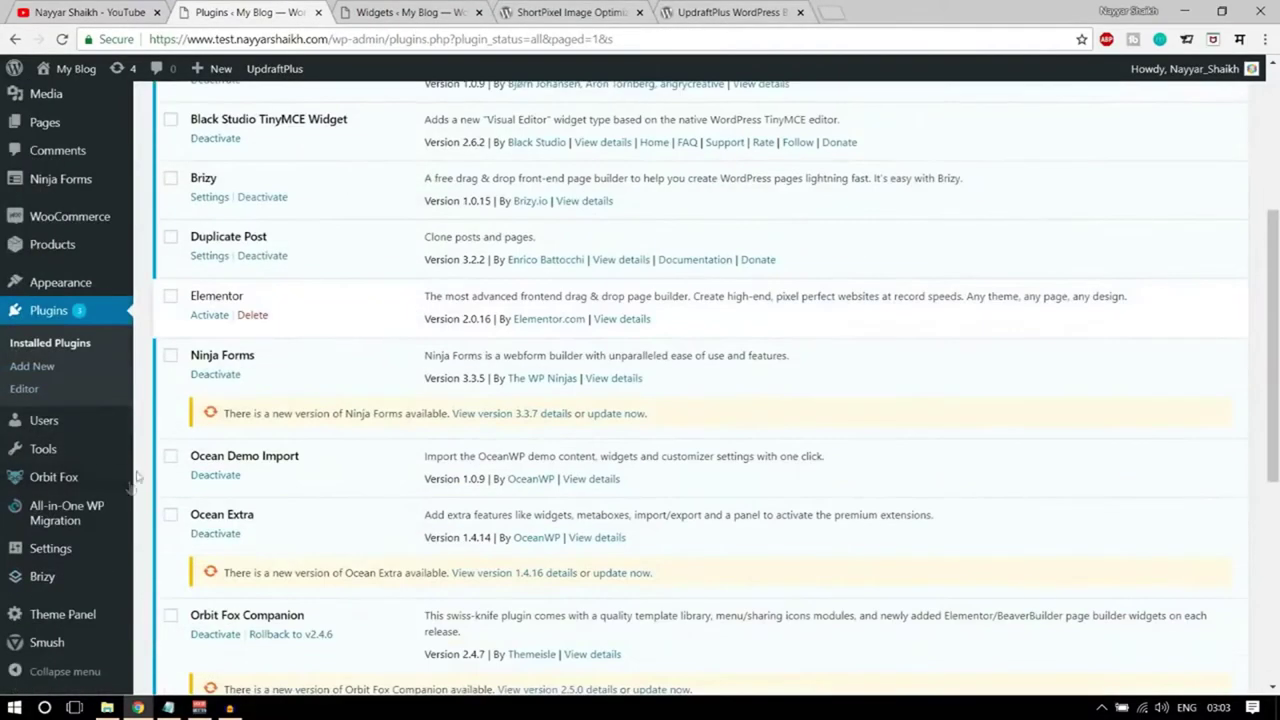
scroll(137, 480, up, 3)
scroll(60, 520, down, 2)
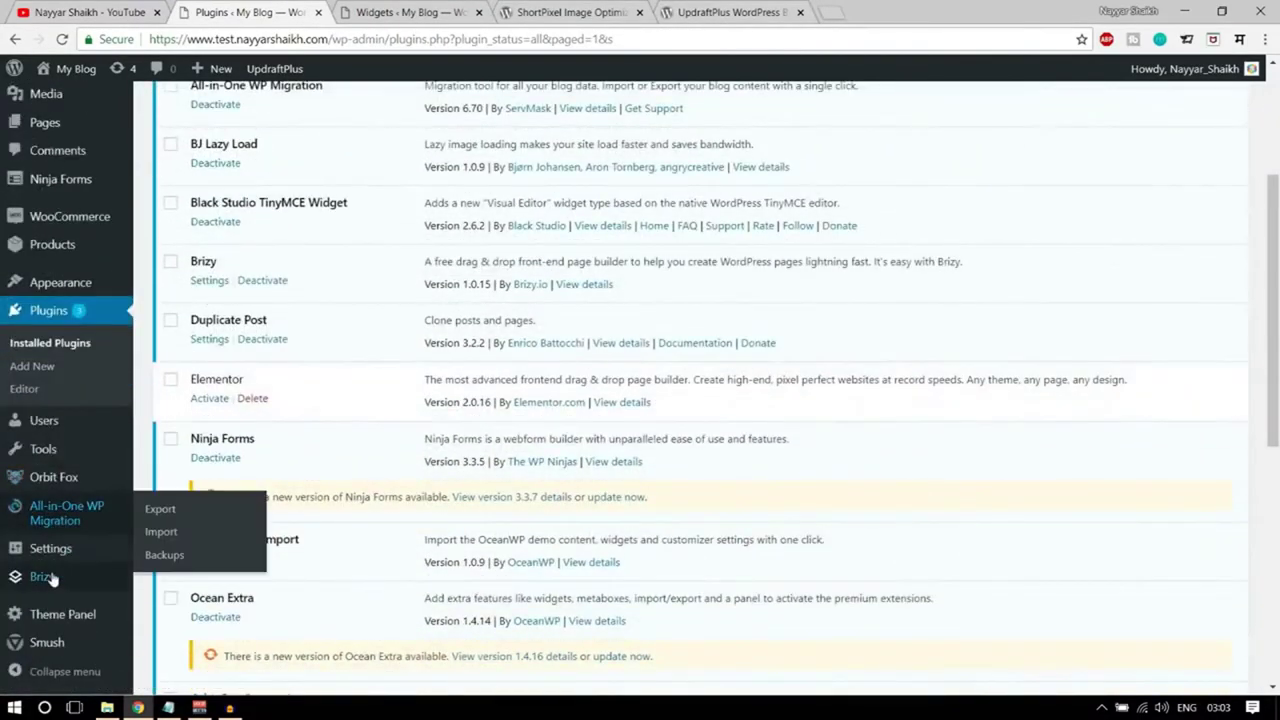
mouse_move(55, 550)
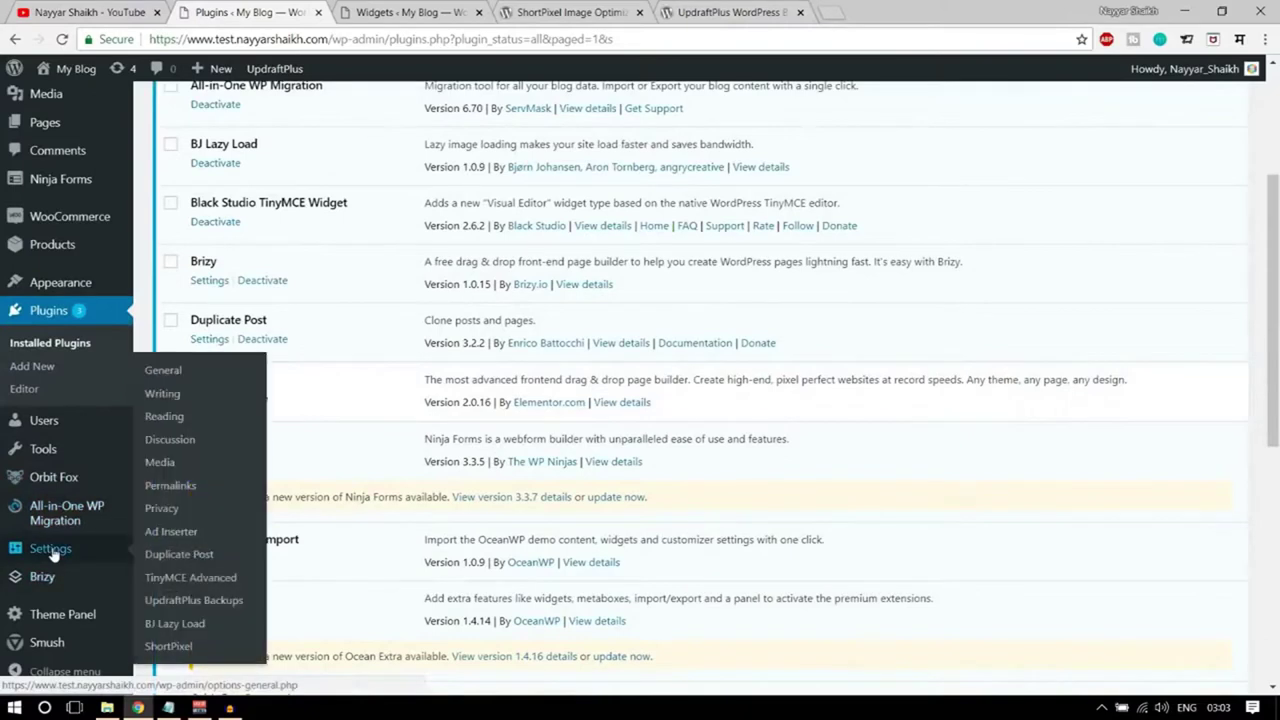
click(186, 603)
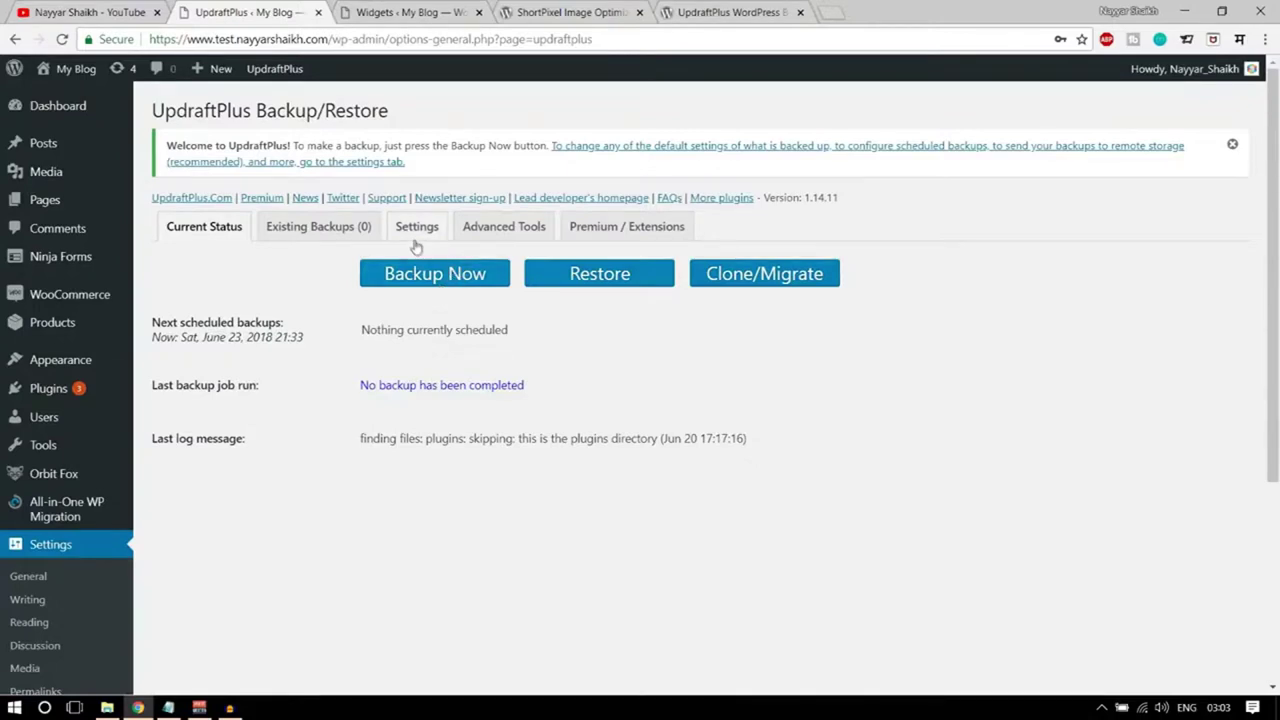
- Open the UpdraftPlus settings and examine the available intervals for the files backup schedule
click(415, 246)
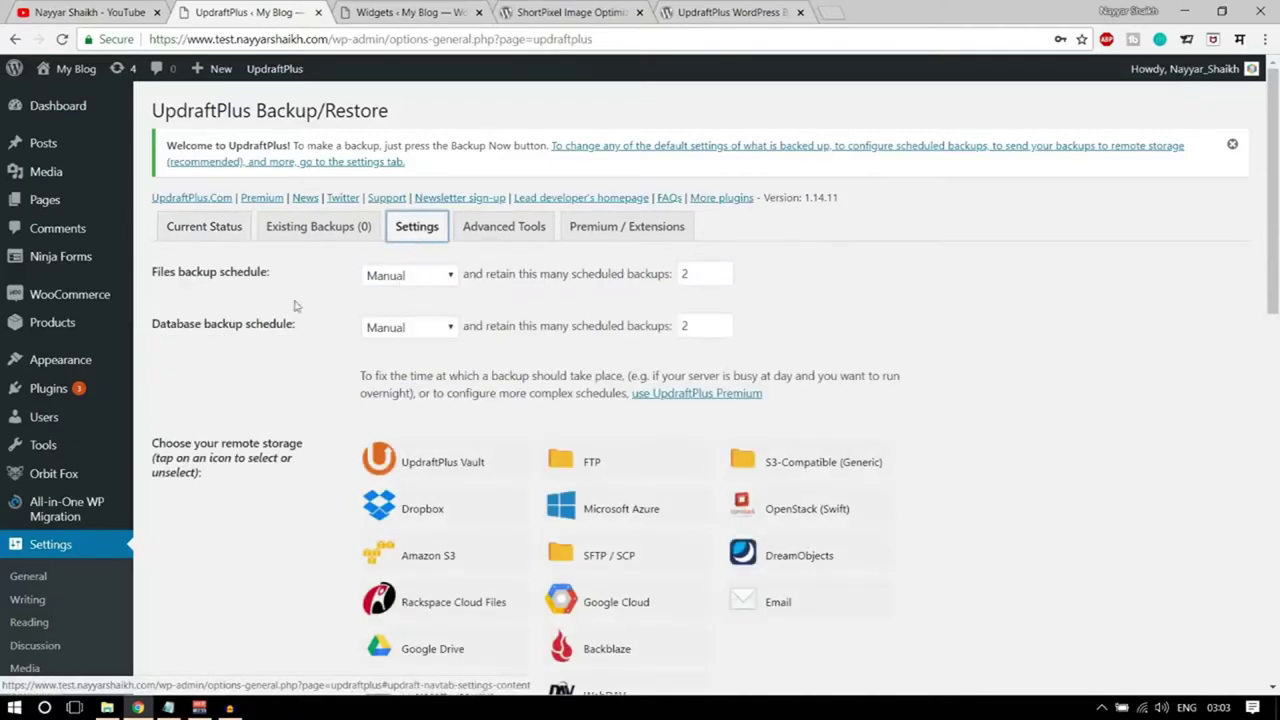
drag(156, 271, 246, 272)
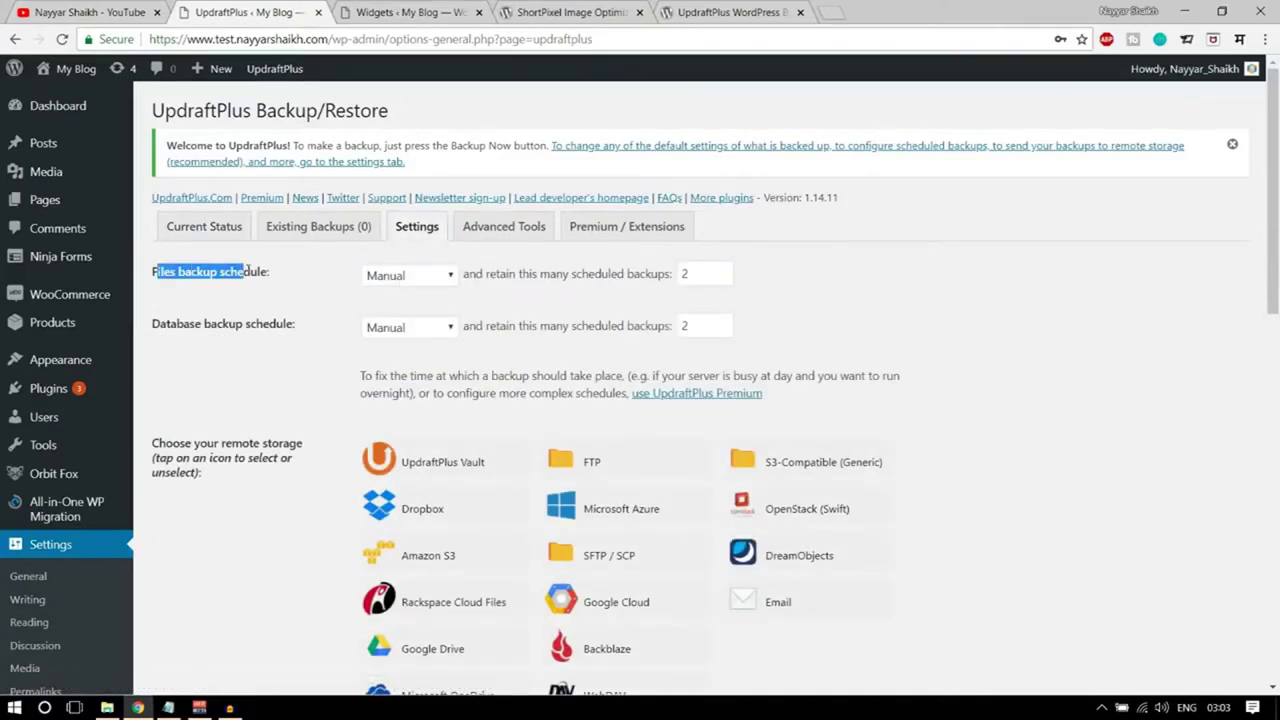
click(250, 272)
click(378, 280)
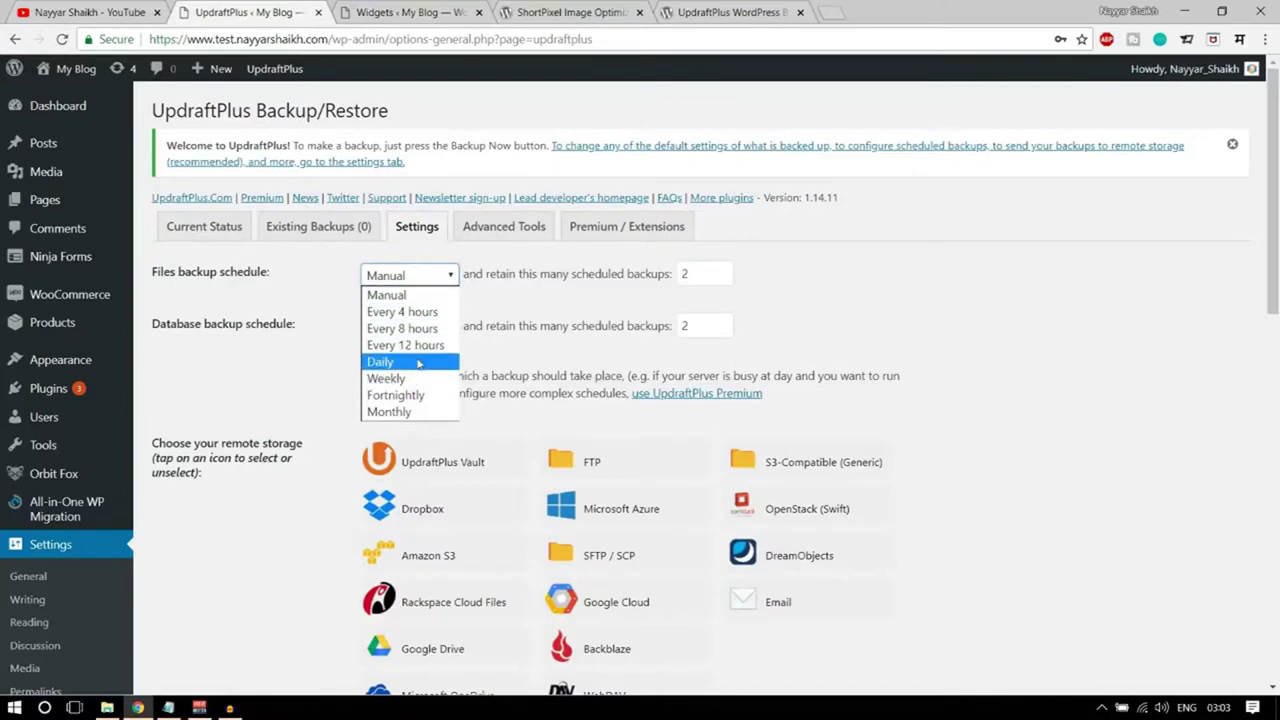
click(805, 286)
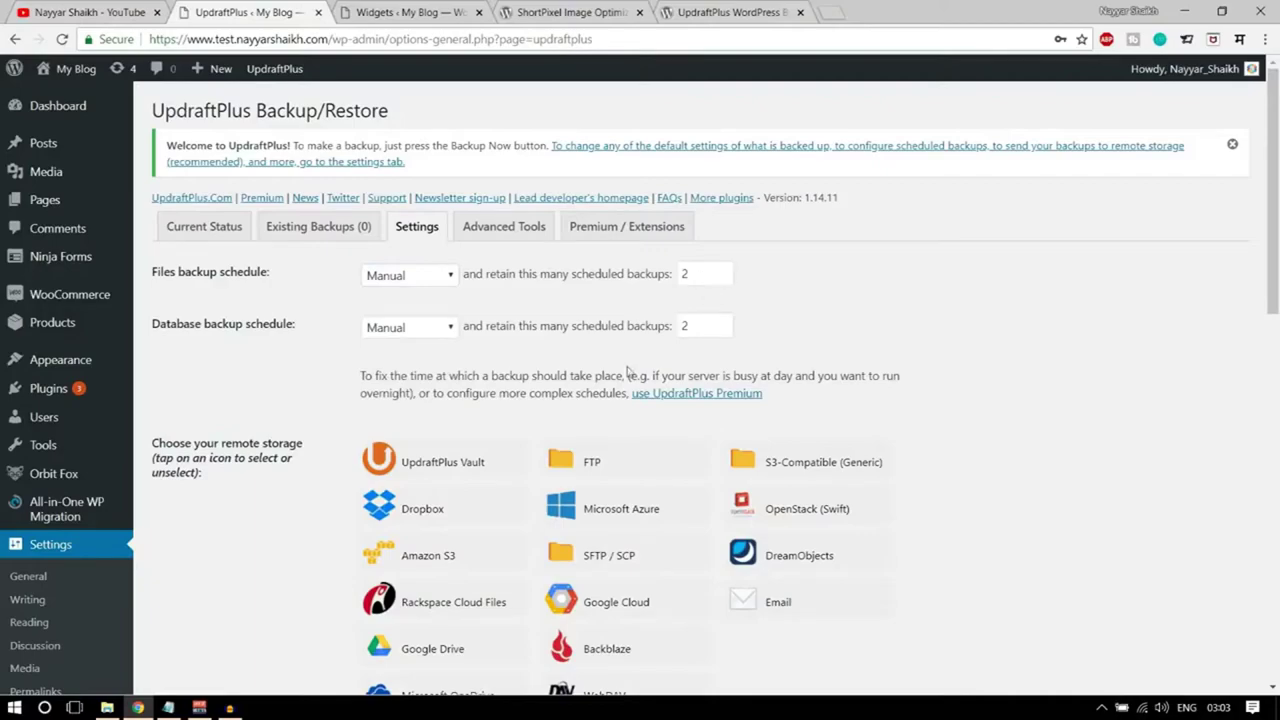
- Select Dropbox as the remote backup storage and review its authentication and file inclusion options
scroll(705, 300, down, 2)
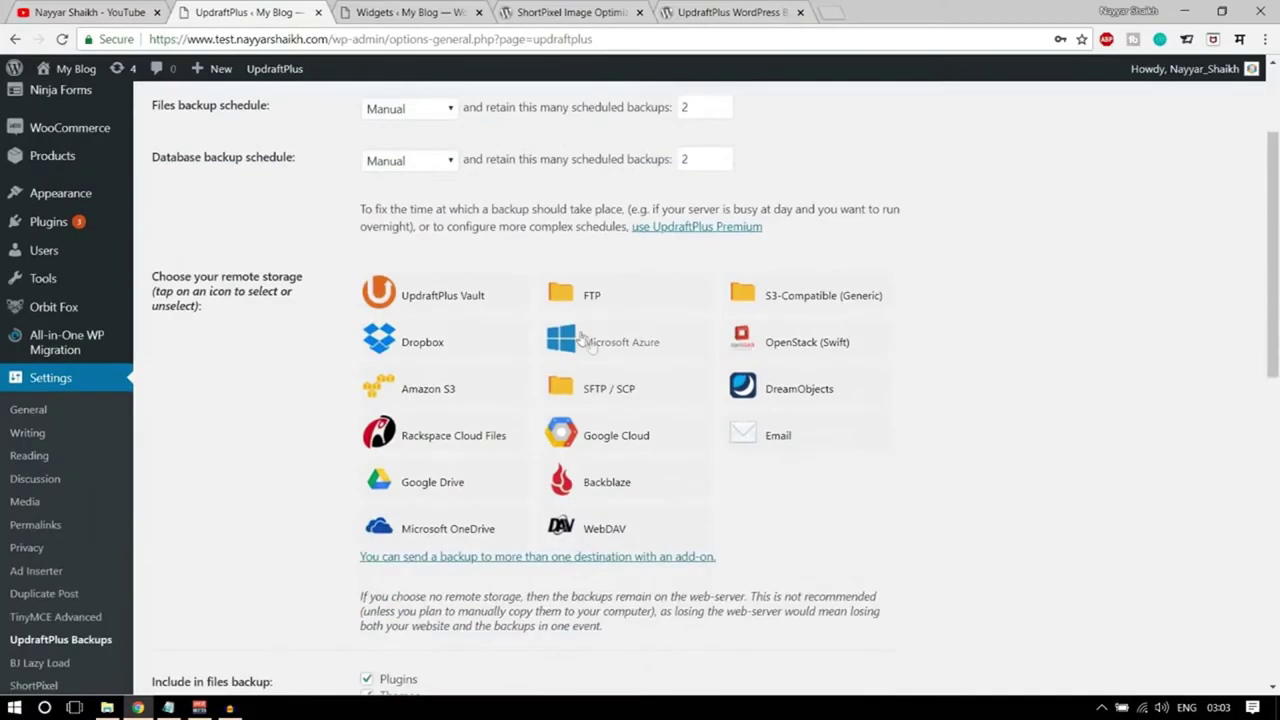
click(415, 341)
scroll(702, 434, down, 5)
scroll(702, 434, down, 6)
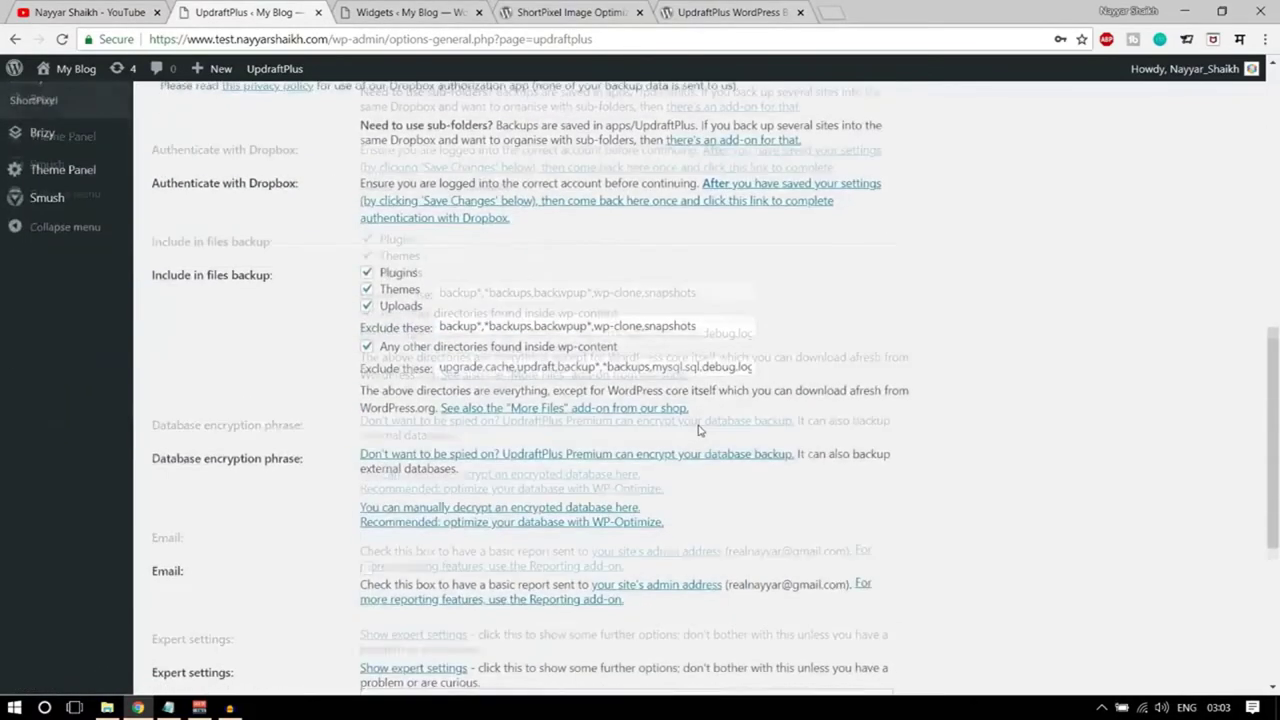
scroll(513, 477, up, 6)
scroll(513, 477, up, 5)
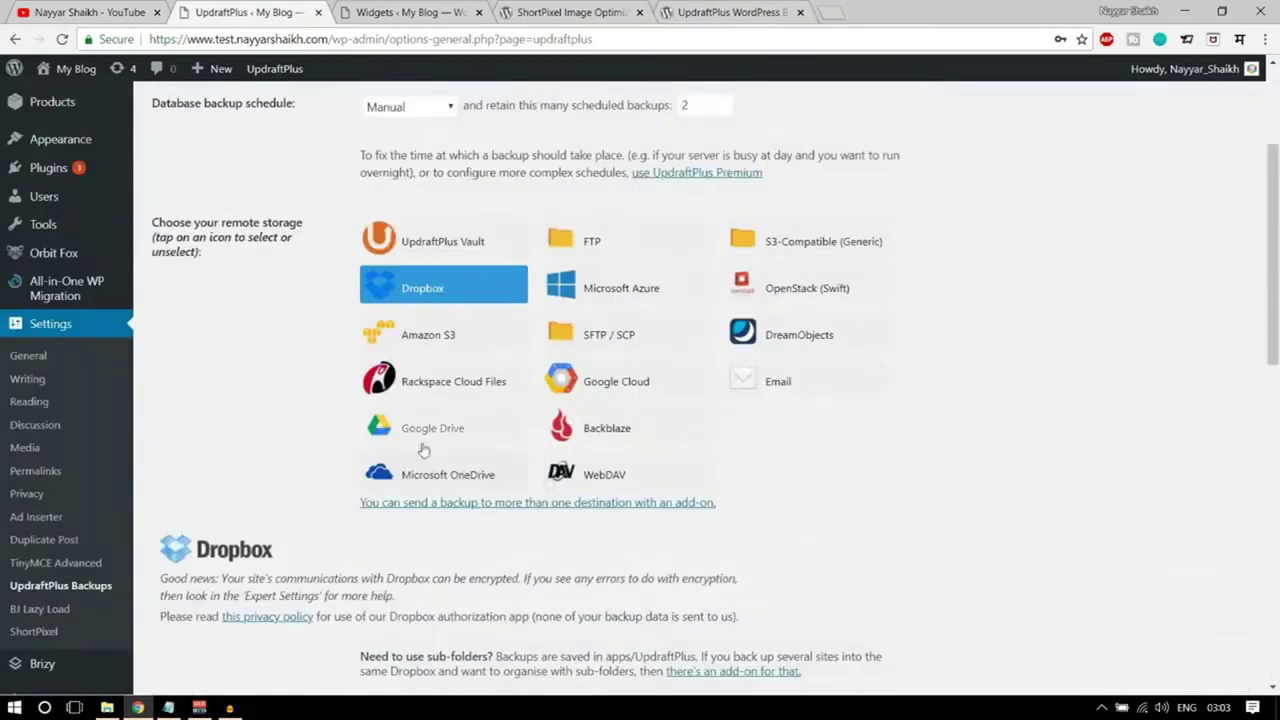
- Select FTP as the remote backup storage and review its server, login and path settings
click(583, 250)
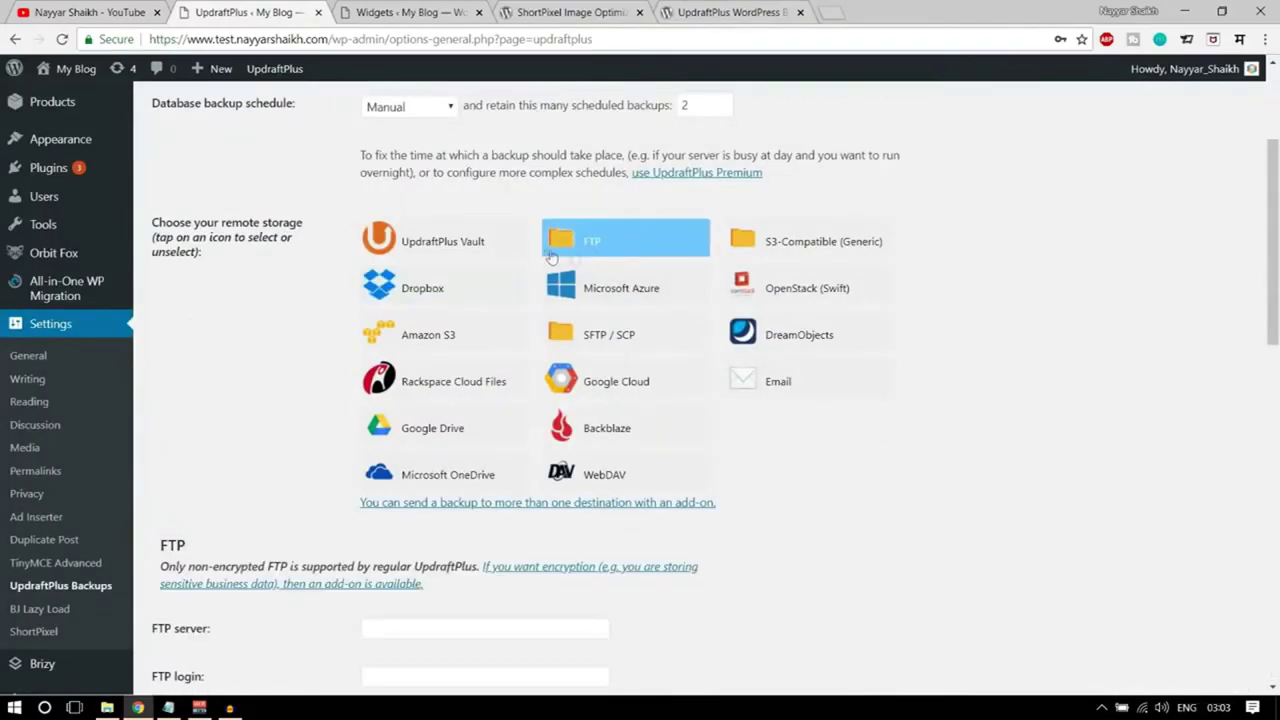
scroll(408, 477, down, 4)
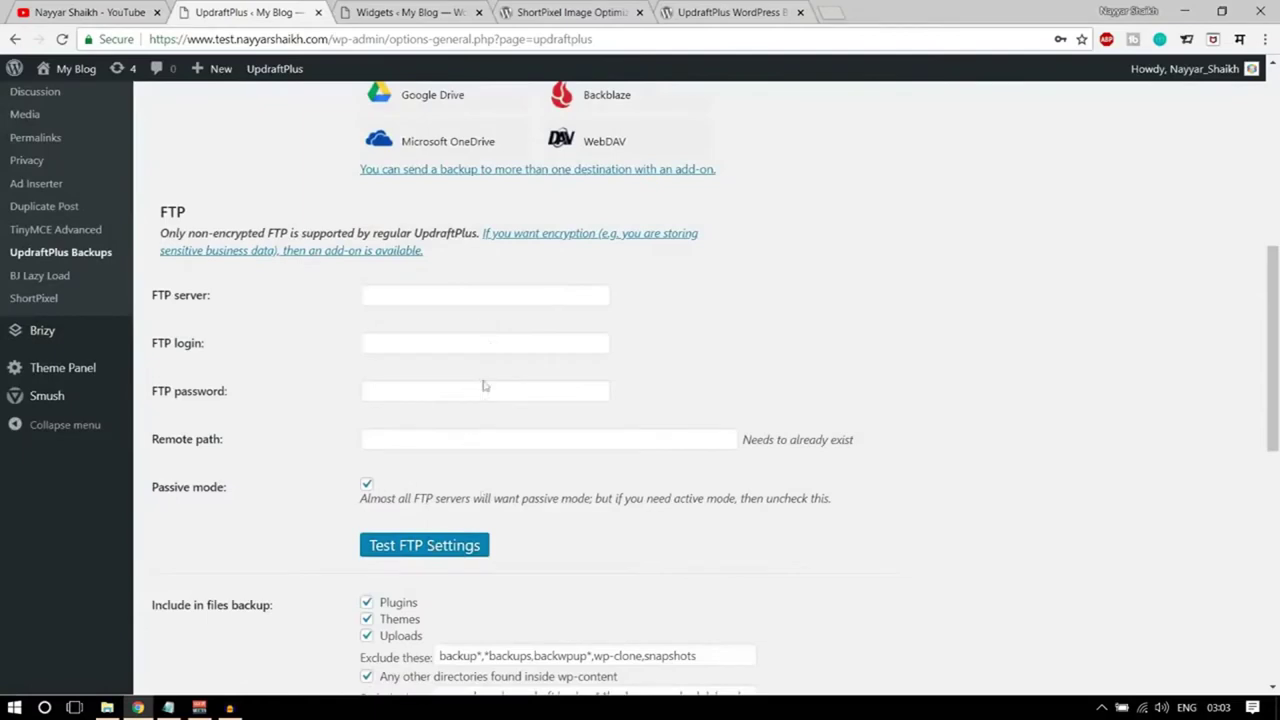
scroll(489, 475, up, 10)
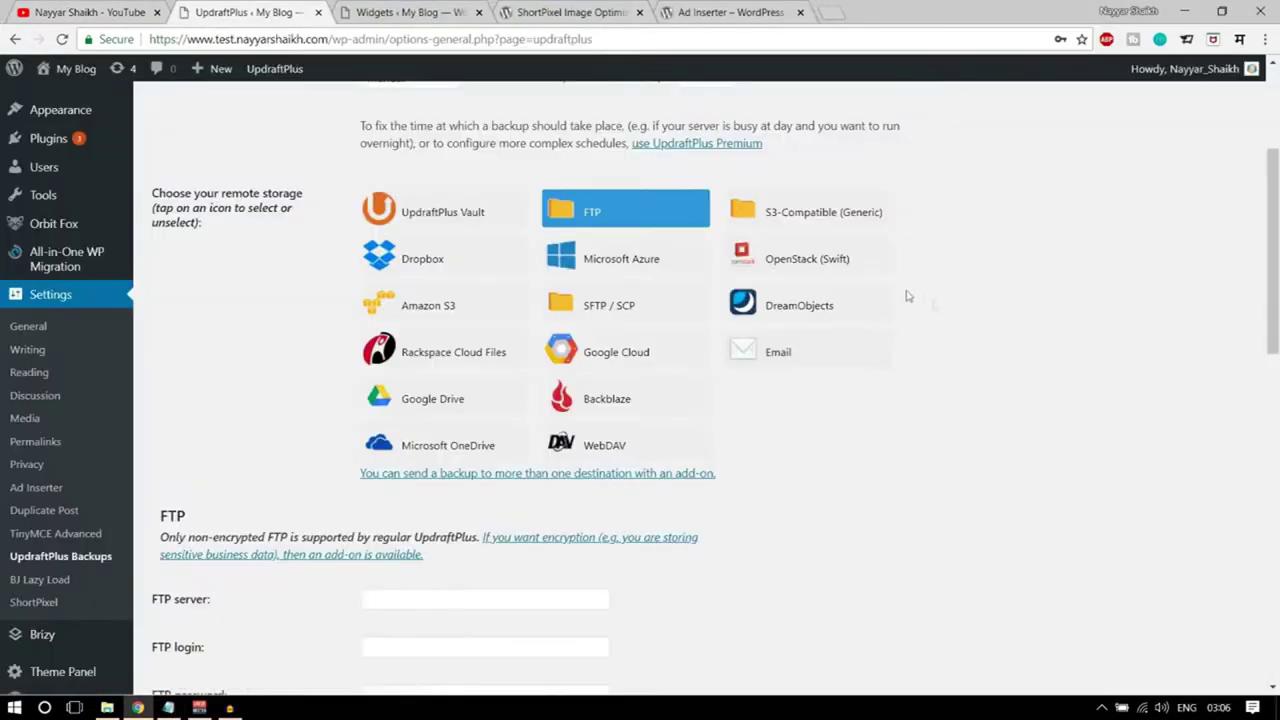
- Open the Ad Inserter settings page, leaving the UpdraftPlus settings without saving the changes
click(50, 490)
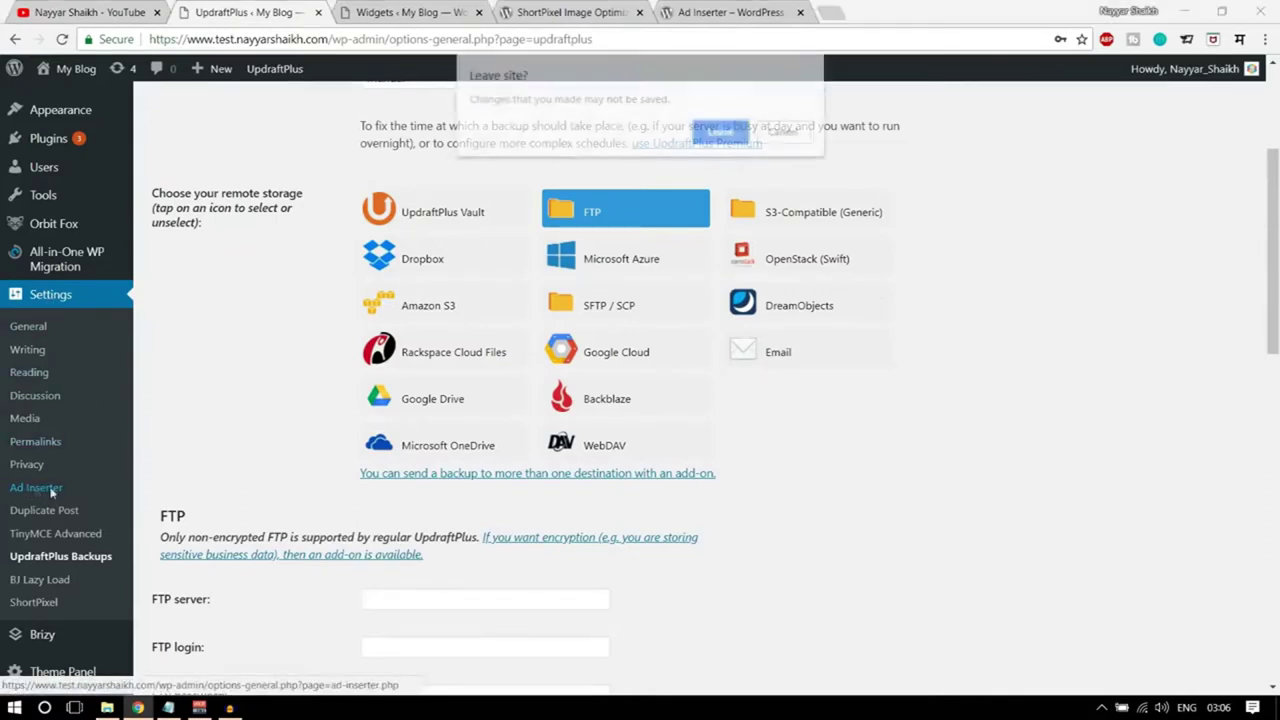
click(710, 136)
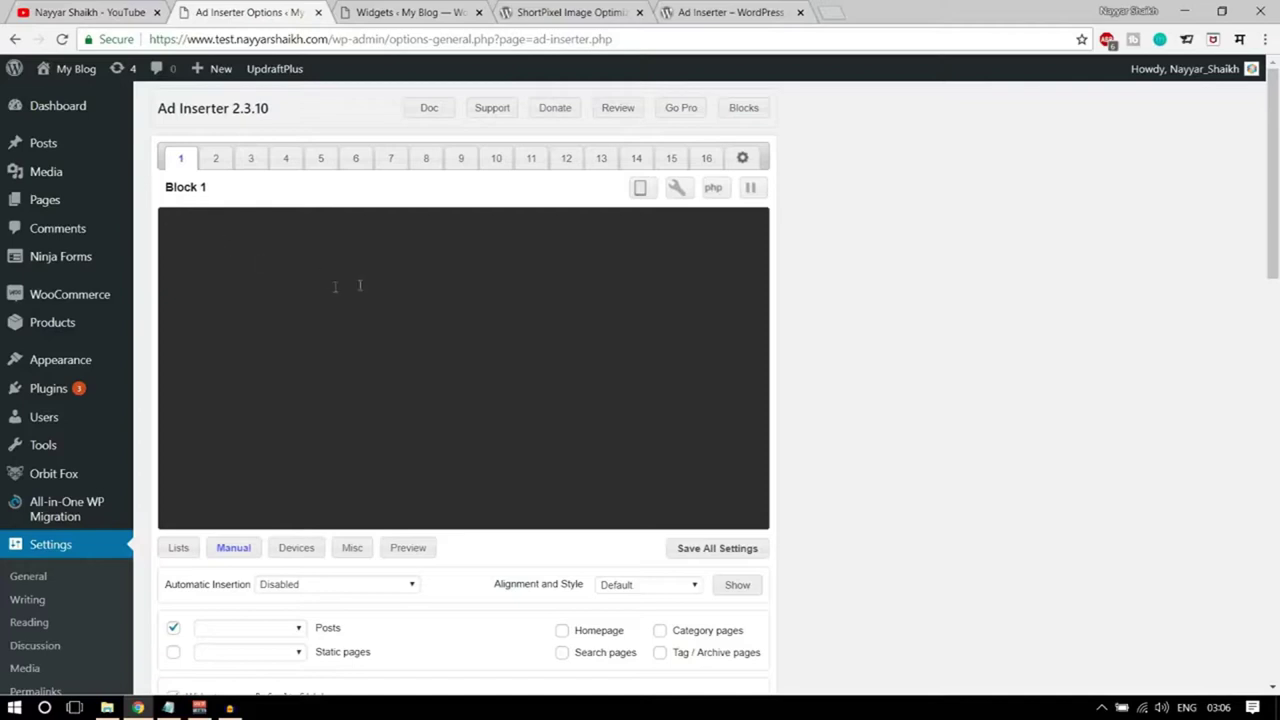
- Look through Ad Inserter's numbered code blocks and examine the code area and insertion options of Block 1
click(706, 158)
click(181, 160)
click(215, 162)
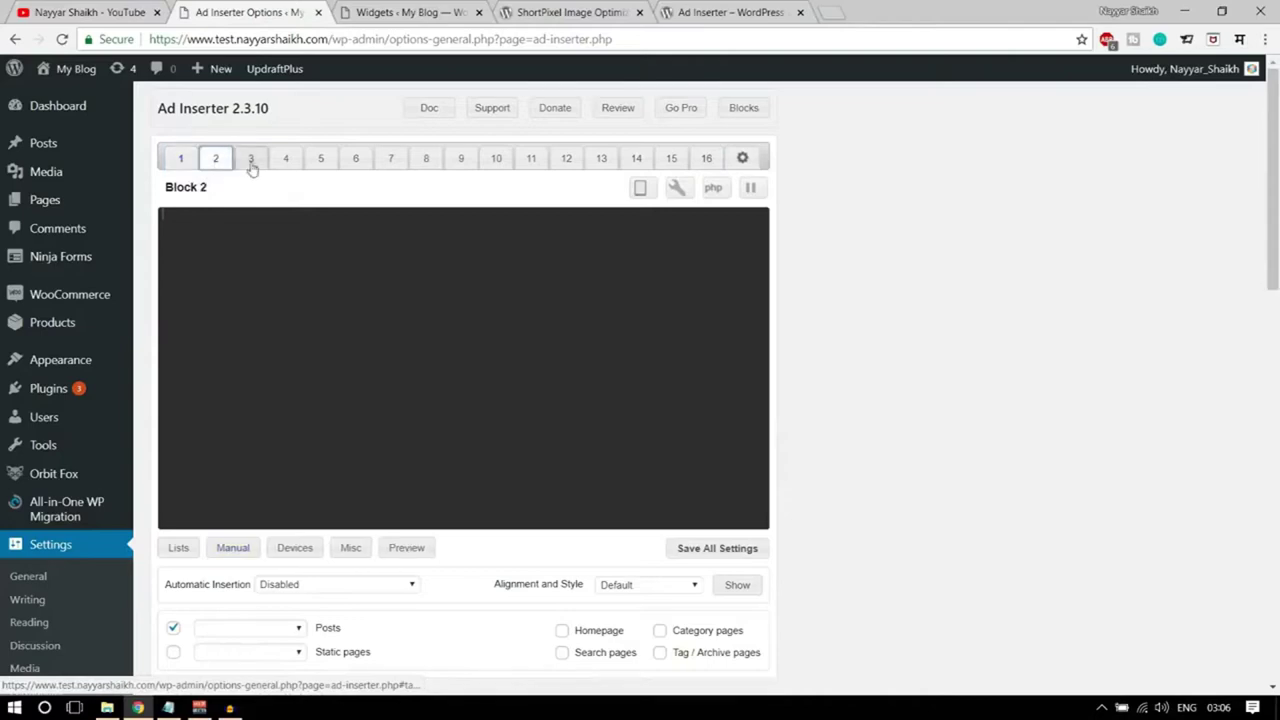
click(180, 161)
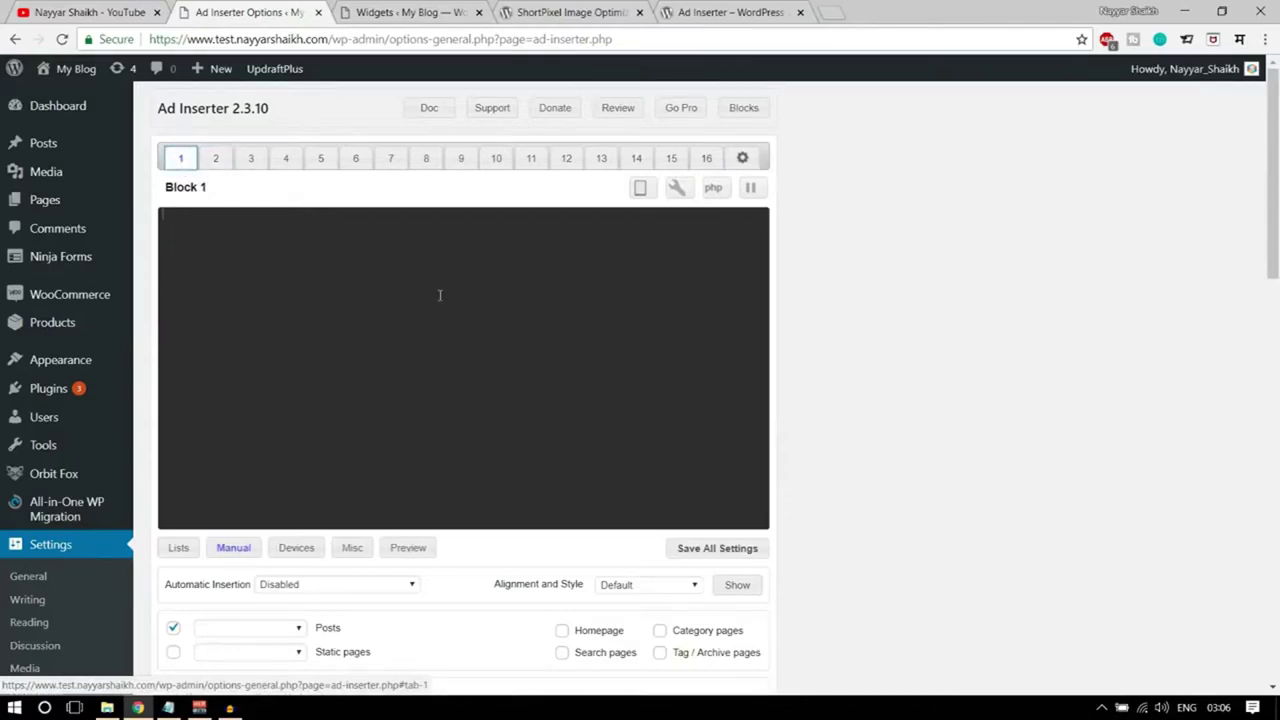
scroll(439, 295, down, 3)
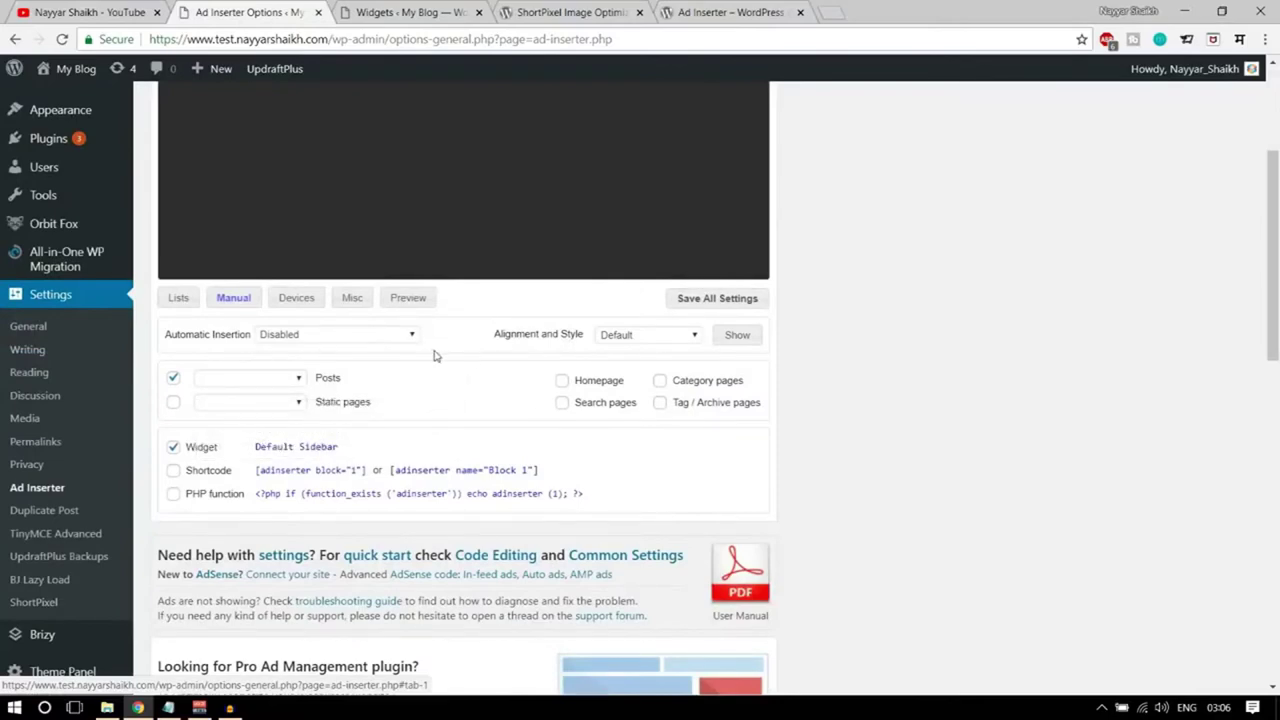
scroll(320, 363, down, 1)
scroll(300, 310, up, 4)
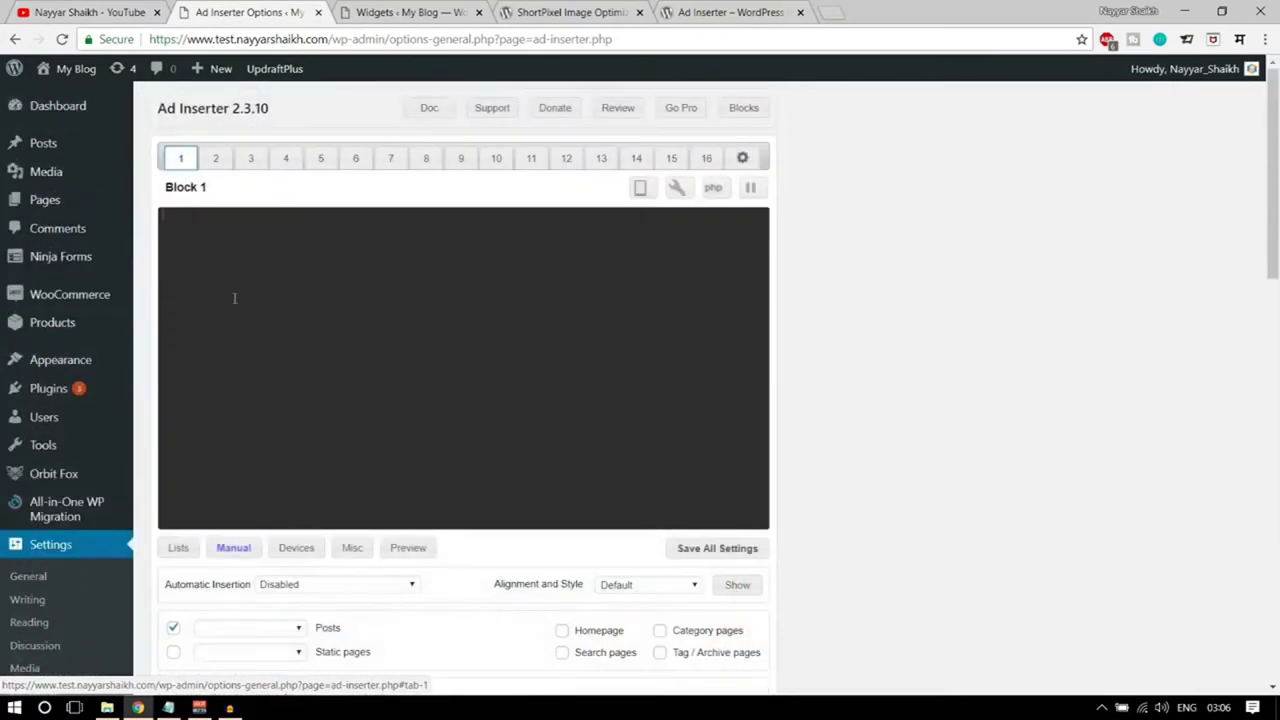
scroll(514, 314, down, 3)
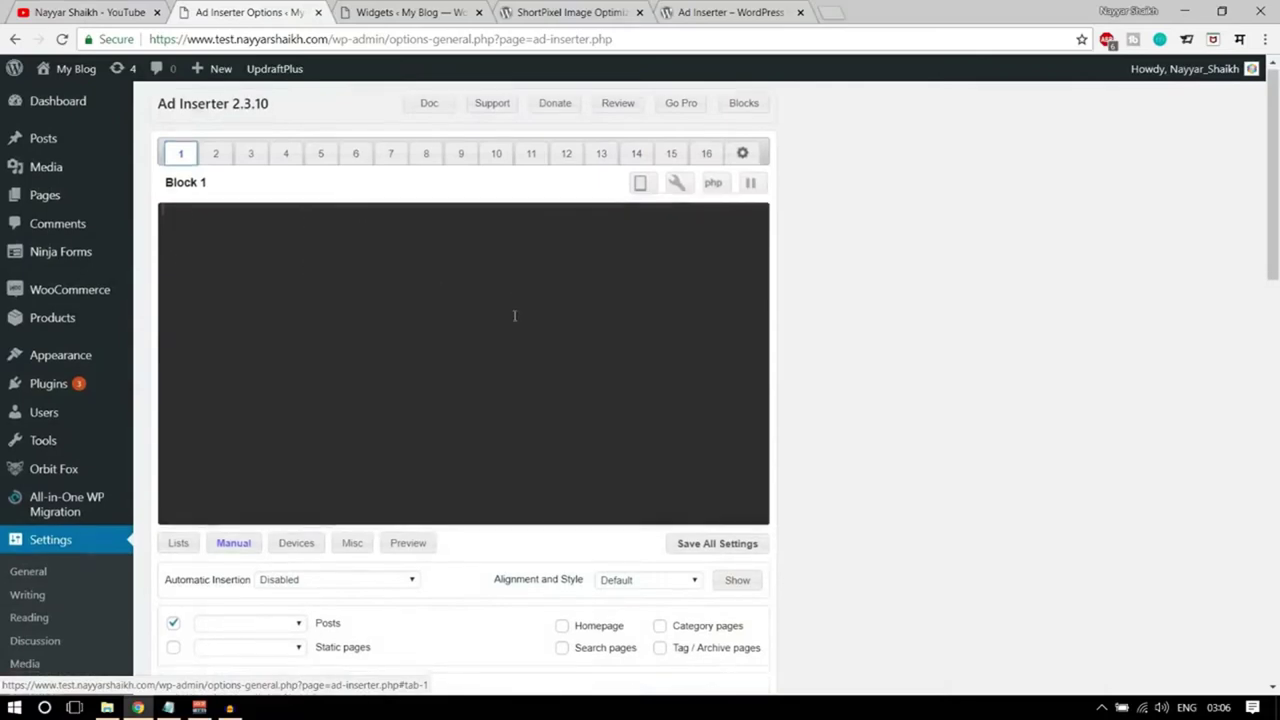
- Examine the individual exception options for inserting Block 1 in posts, leaving the choice blank
click(283, 378)
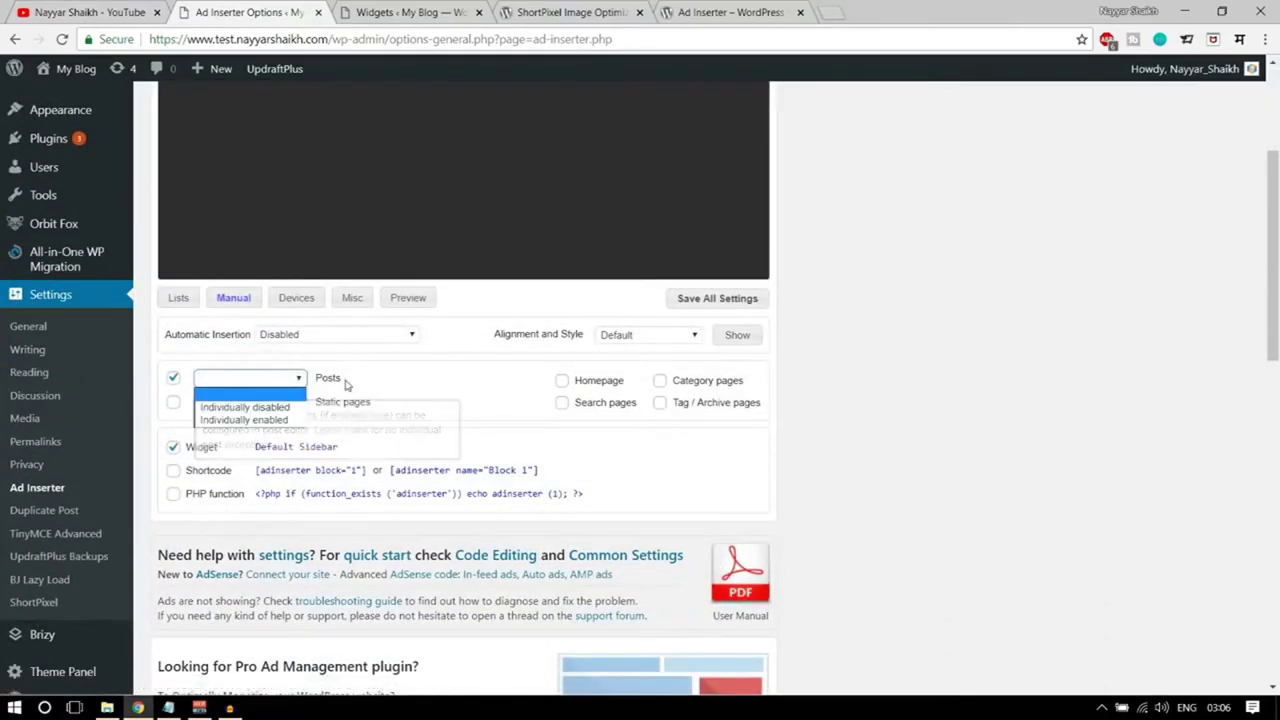
click(199, 382)
click(283, 378)
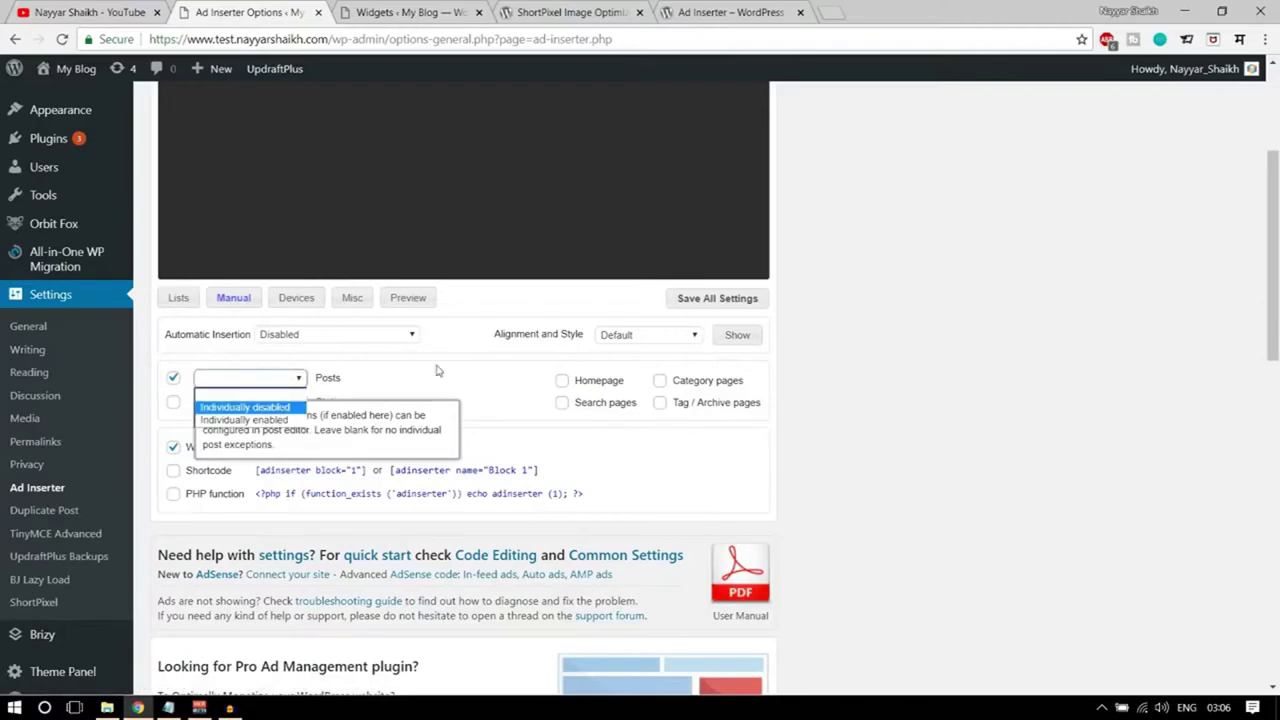
click(246, 419)
click(270, 386)
click(262, 393)
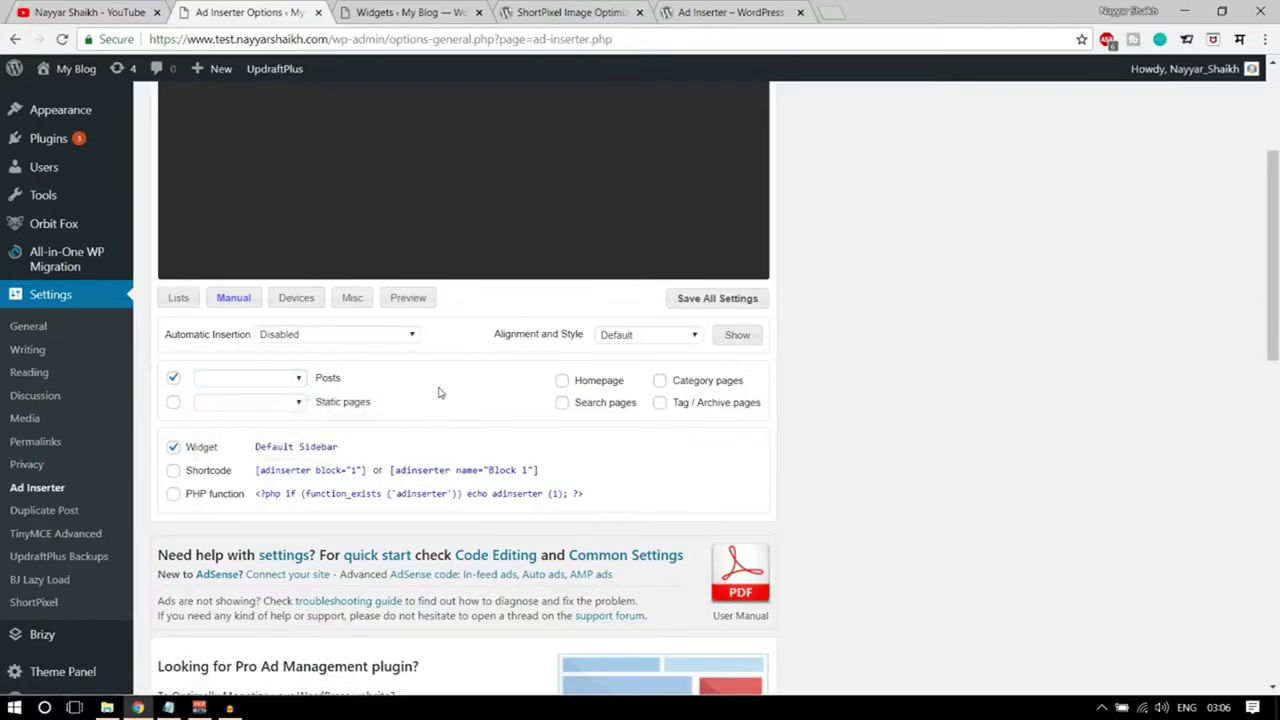
- Enable Block 1 insertion on the homepage and search pages, and enable its shortcode
scroll(483, 393, up, 3)
scroll(483, 393, down, 3)
click(563, 384)
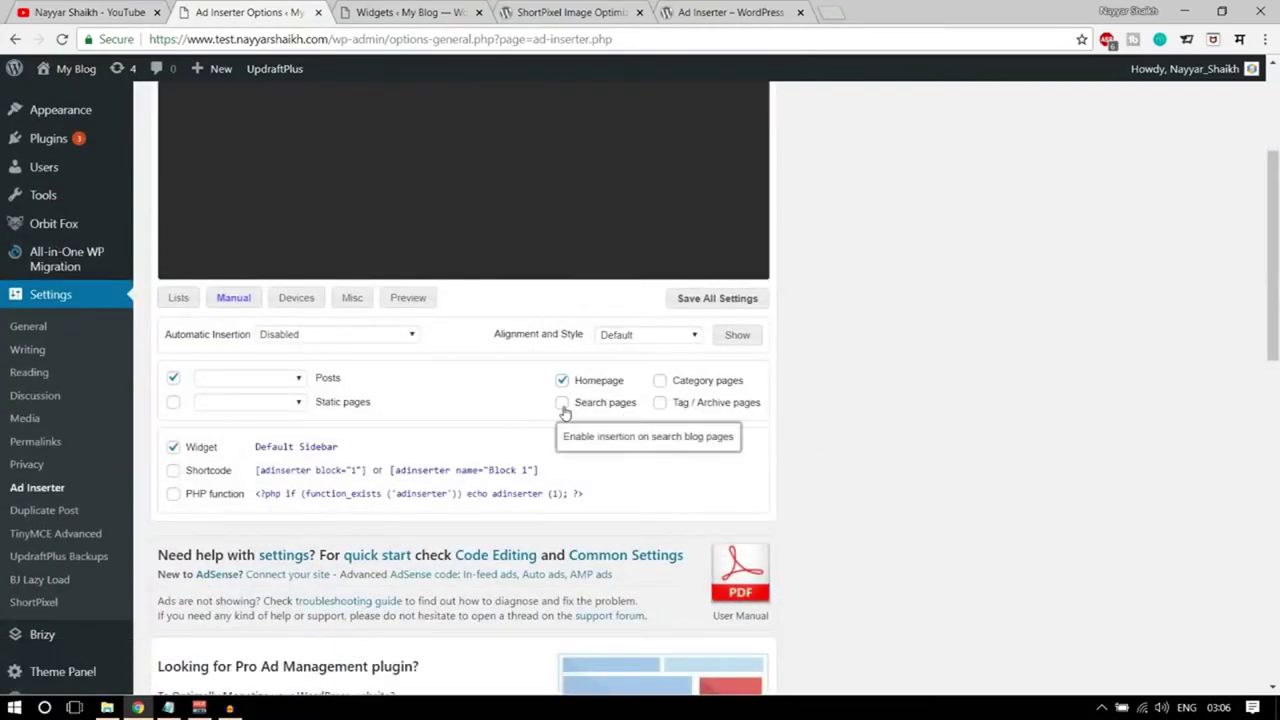
click(563, 404)
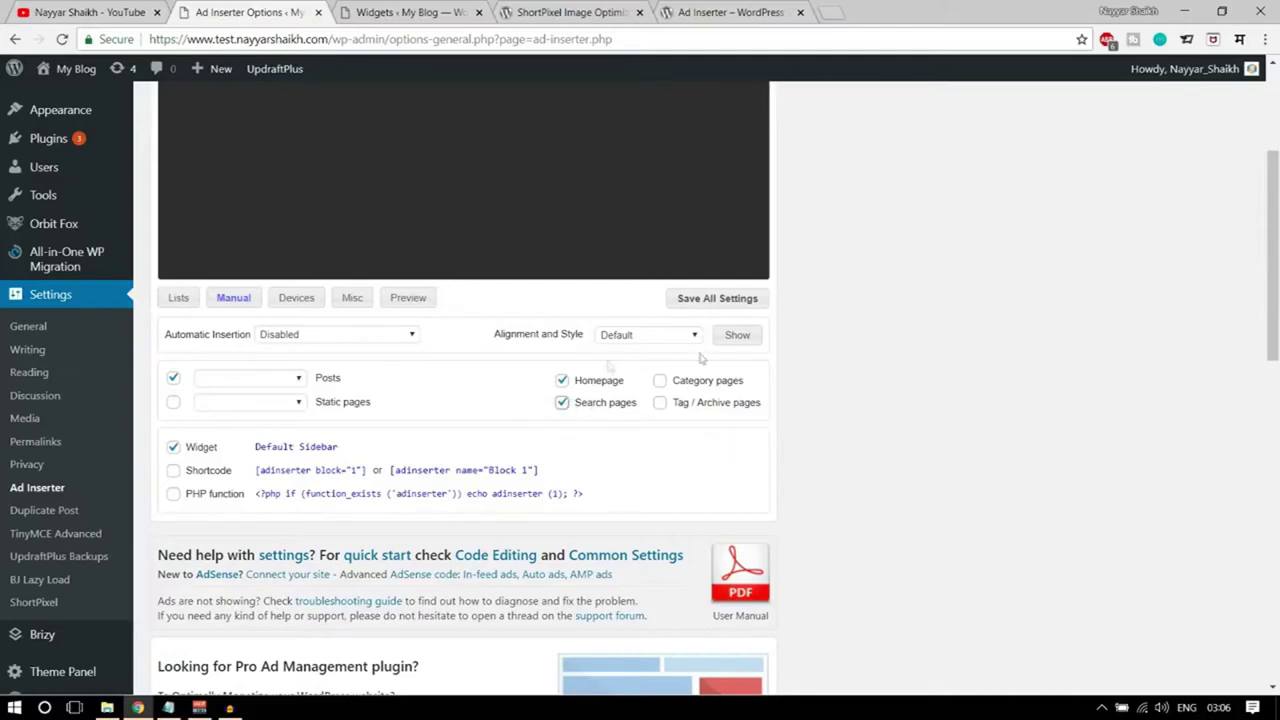
scroll(841, 385, down, 1)
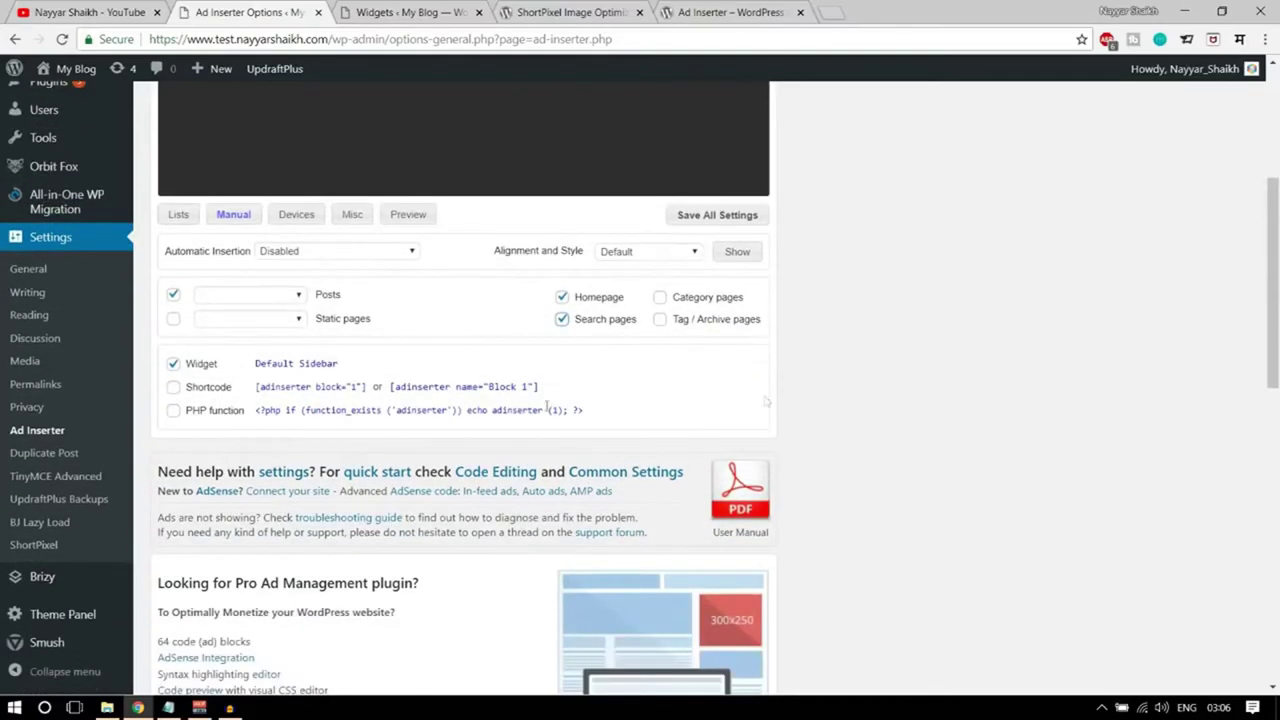
click(175, 389)
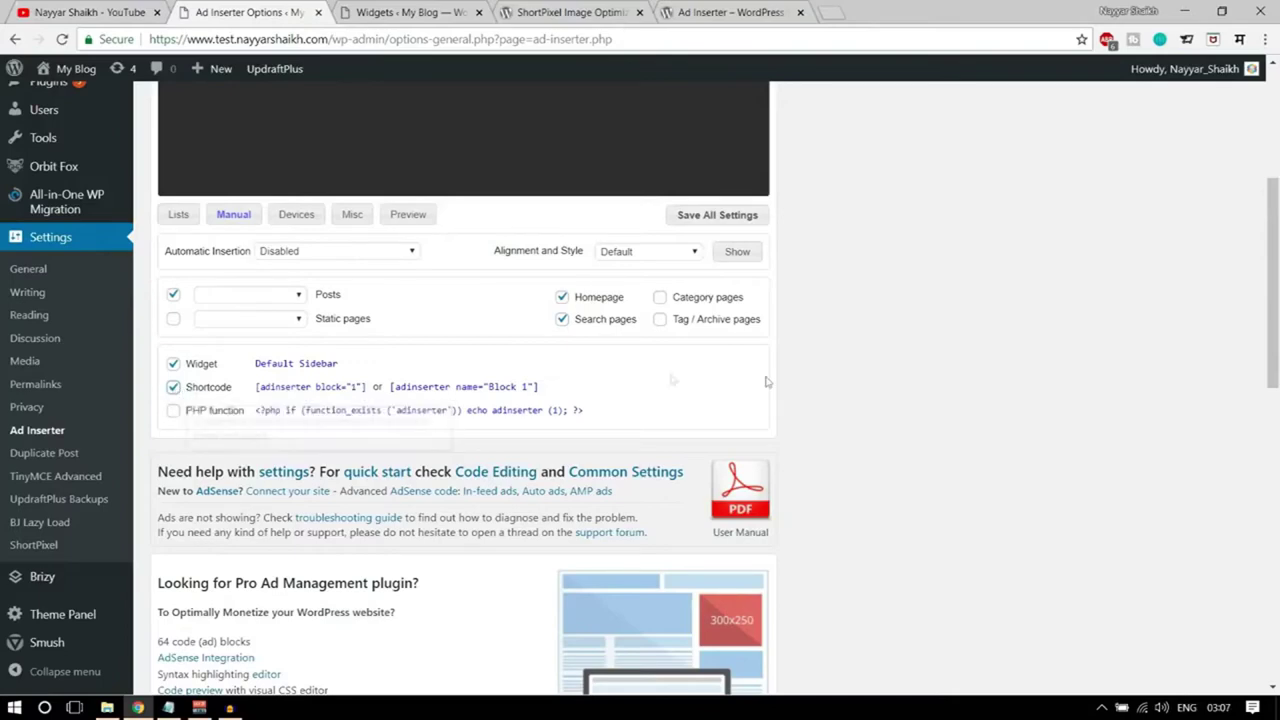
- Select the shortcode text [adinserter block="1"] in the Block 1 options
scroll(344, 241, up, 3)
scroll(407, 341, down, 4)
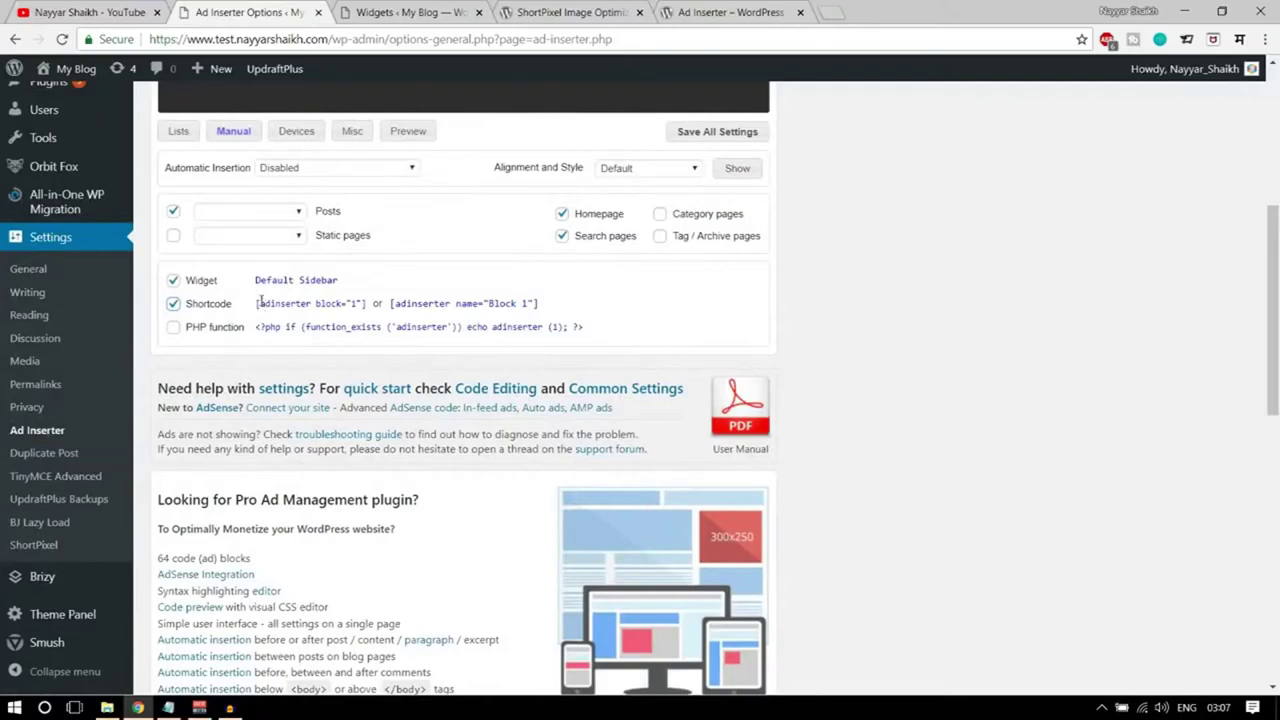
drag(256, 303, 370, 307)
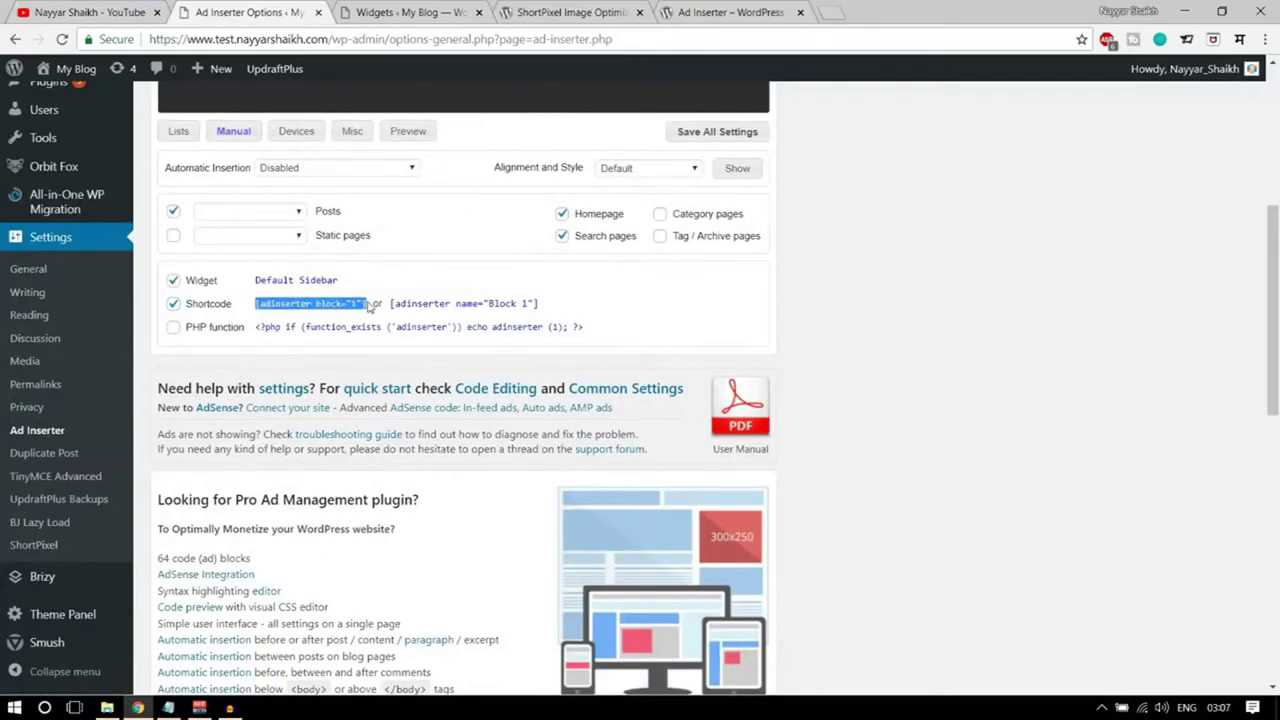
- Review Block 1's code area together with its manual insertion, widget and shortcode options
scroll(411, 318, up, 4)
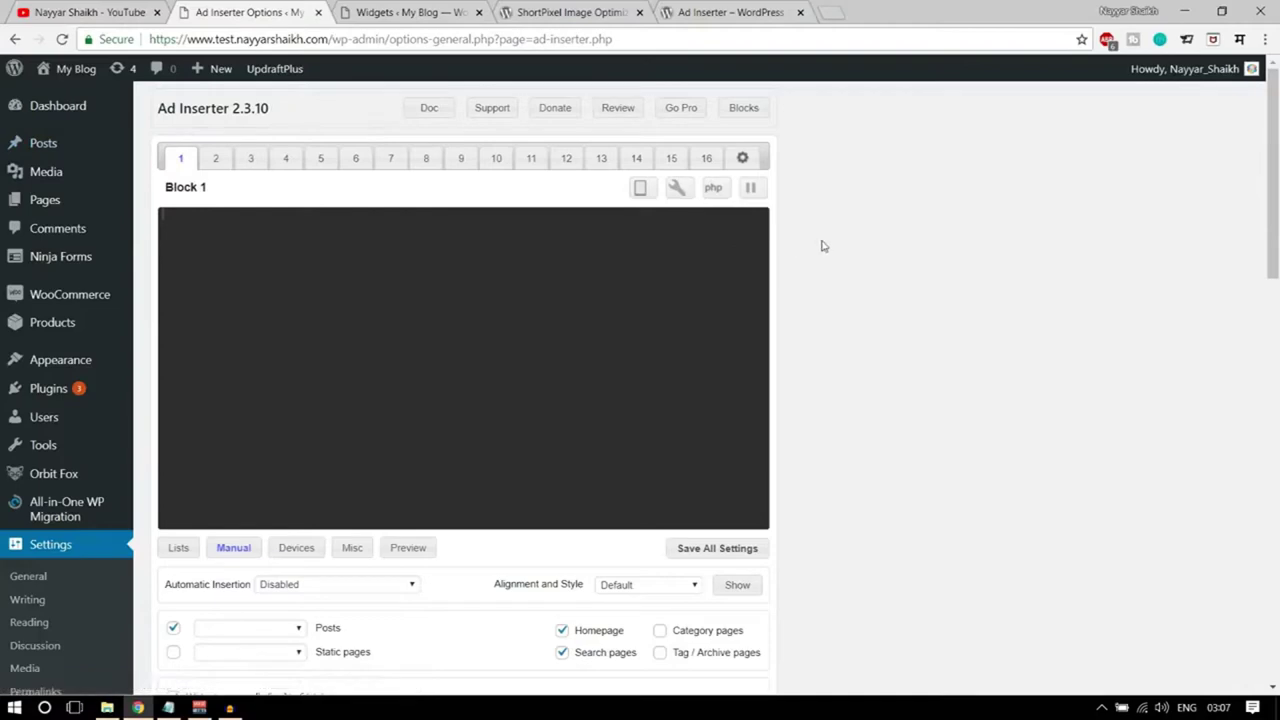
scroll(820, 250, down, 3)
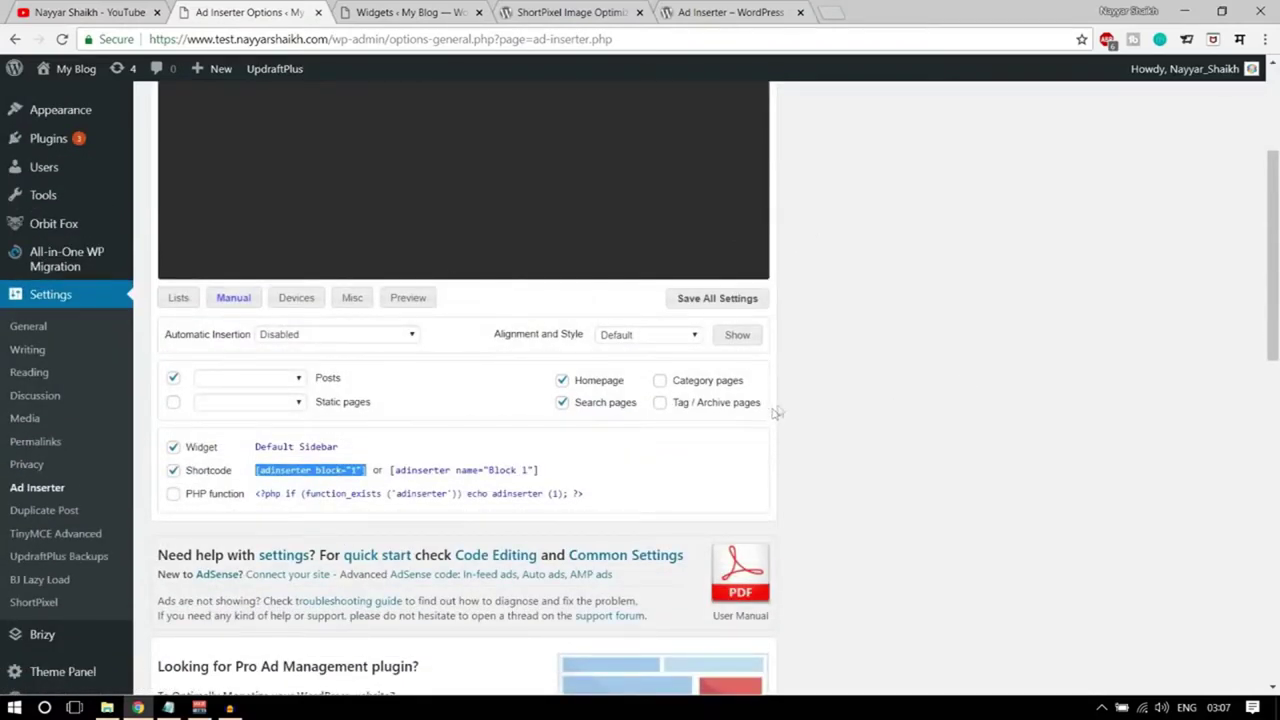
scroll(789, 403, up, 3)
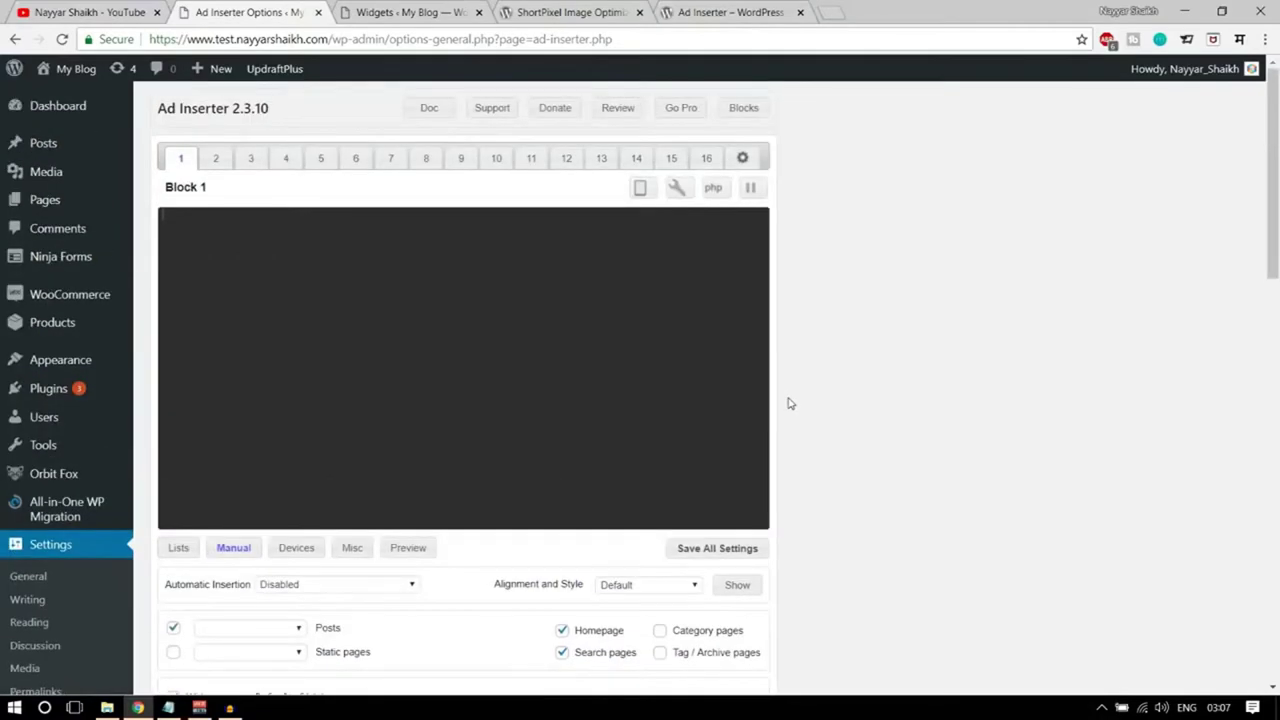
scroll(786, 400, down, 4)
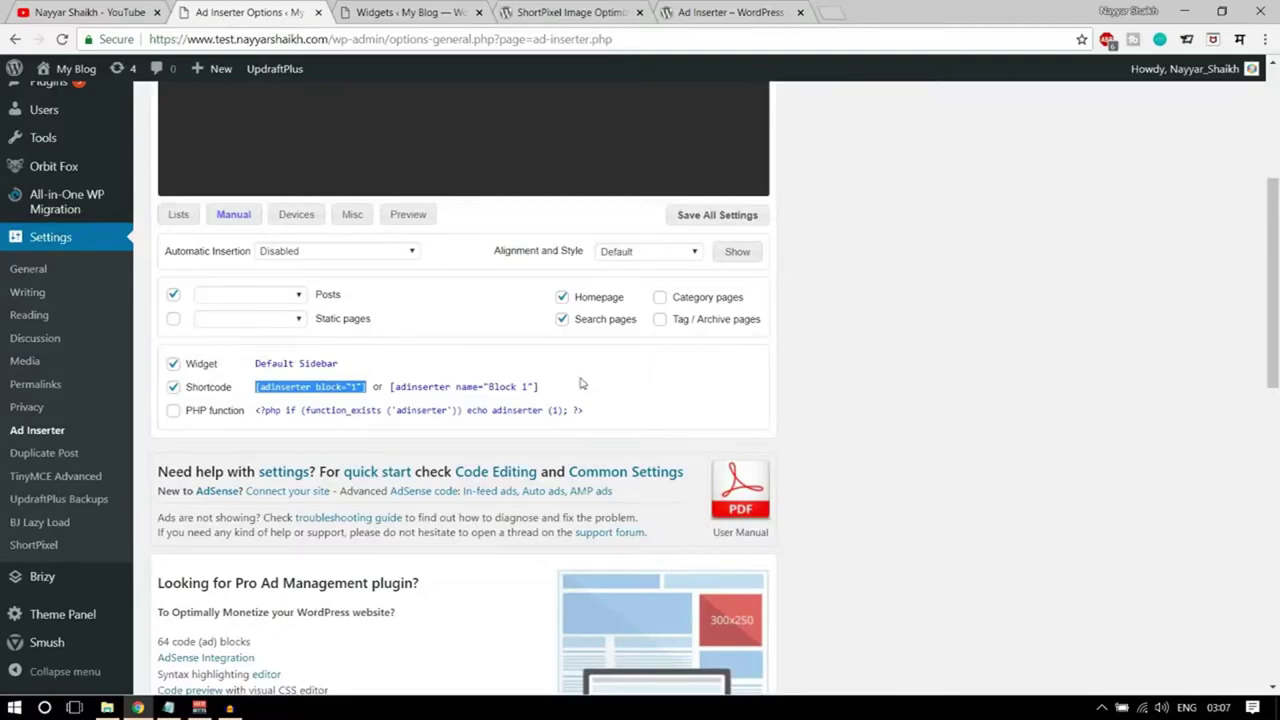
scroll(580, 383, up, 4)
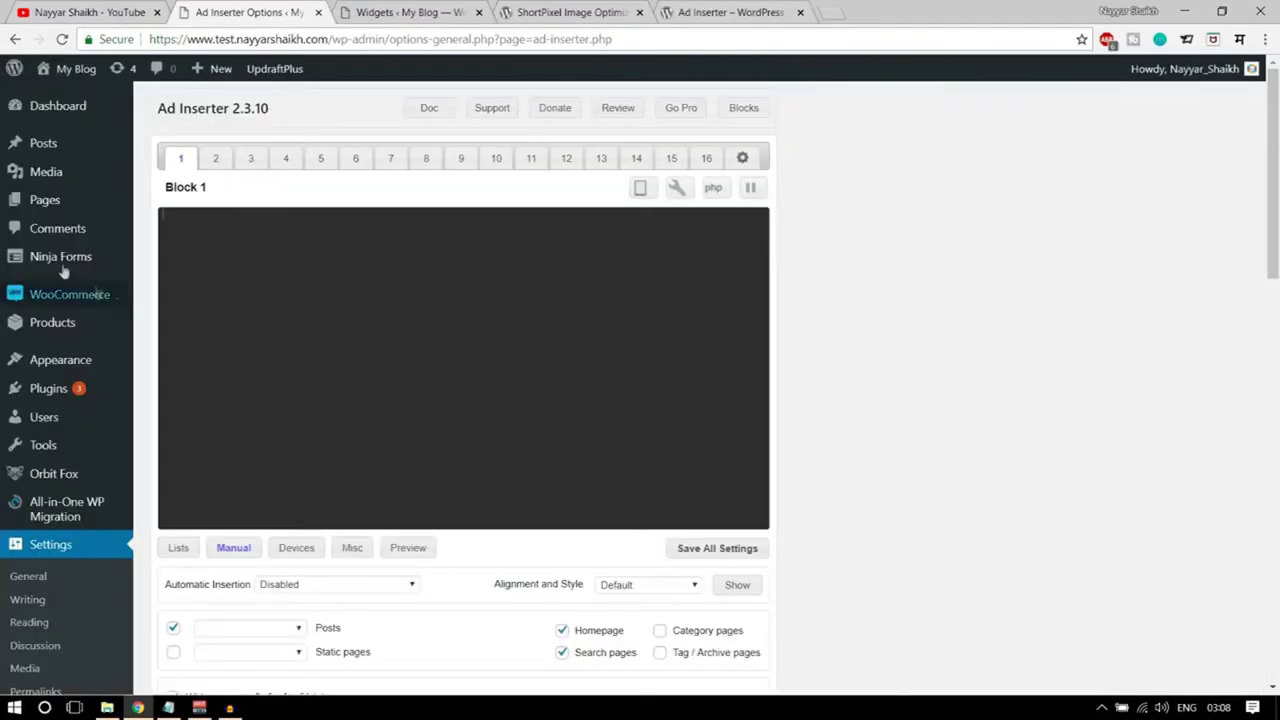
- Add a new form in Ninja Forms based on the Event Registration template
mouse_move(55, 258)
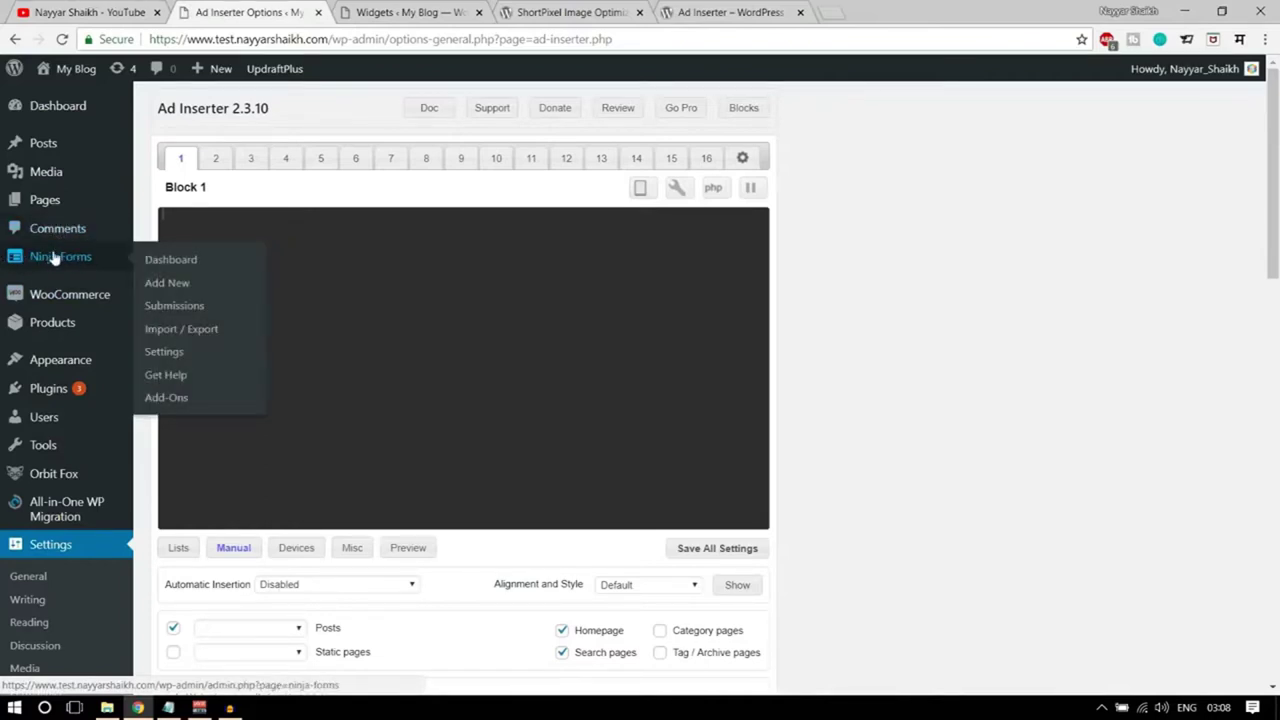
click(185, 289)
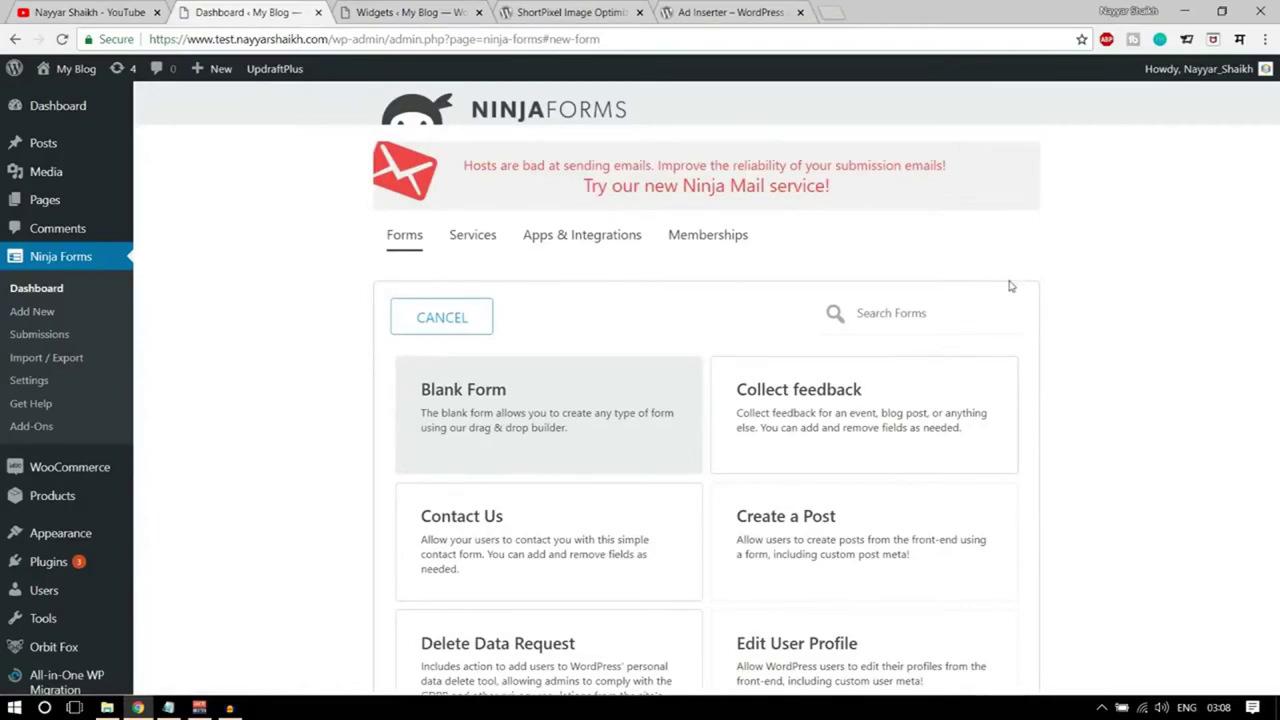
scroll(628, 290, down, 3)
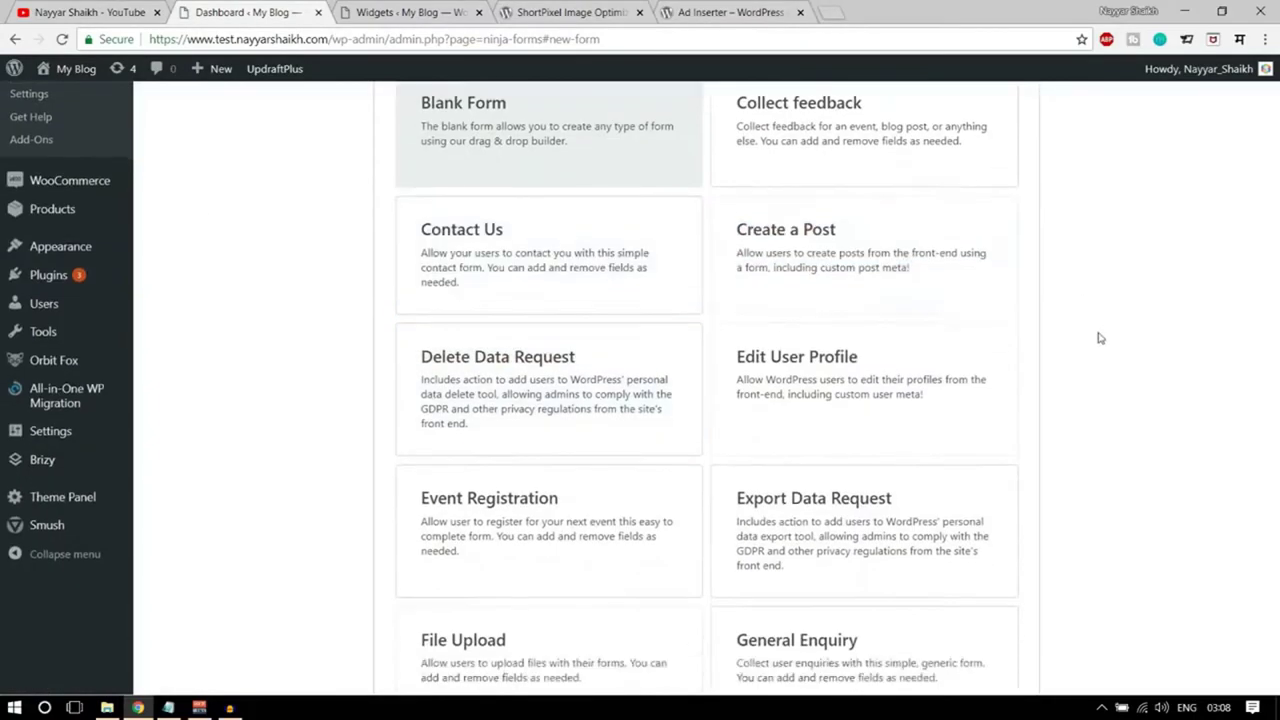
scroll(1100, 338, down, 2)
scroll(1100, 338, up, 3)
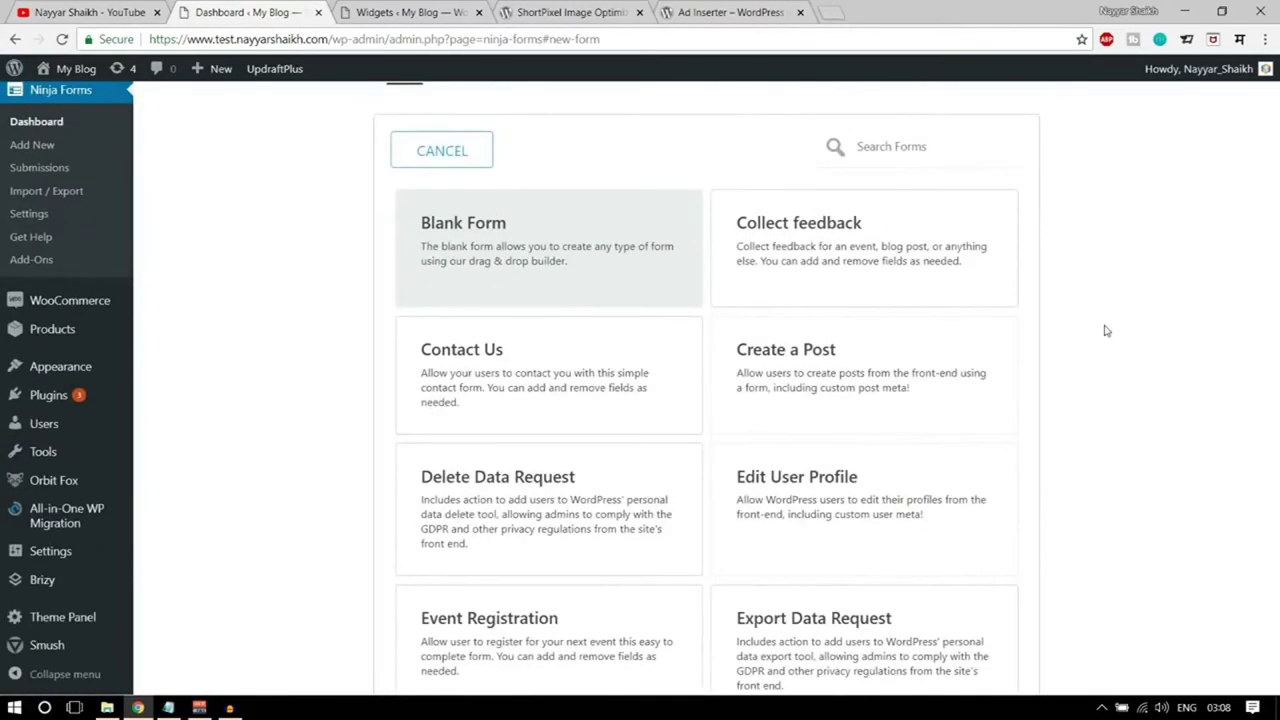
scroll(1120, 333, up, 2)
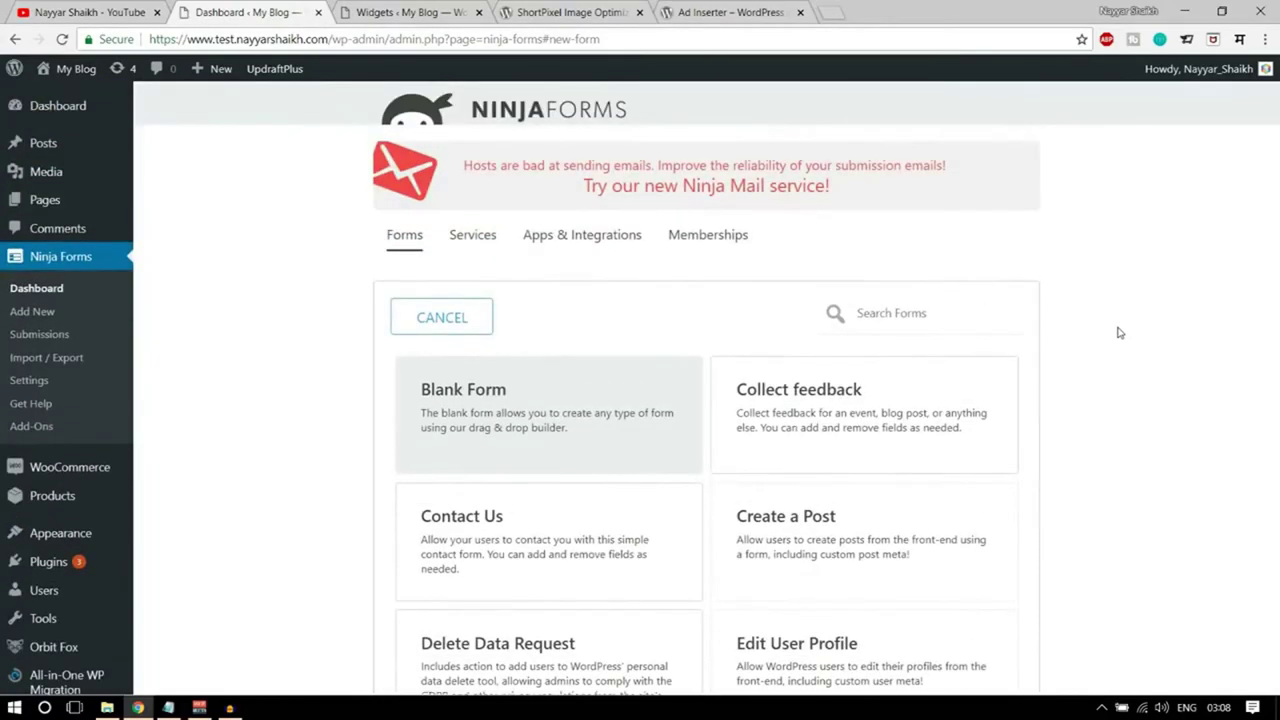
scroll(1120, 333, down, 2)
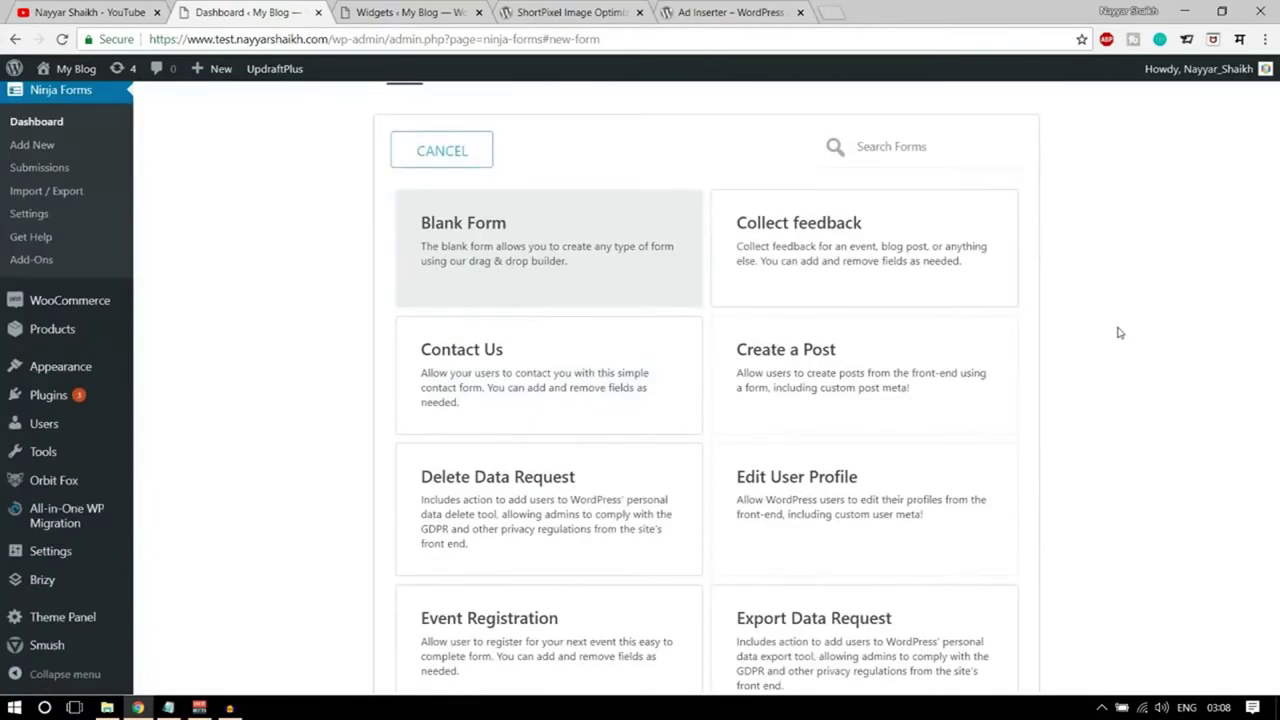
scroll(670, 320, down, 2)
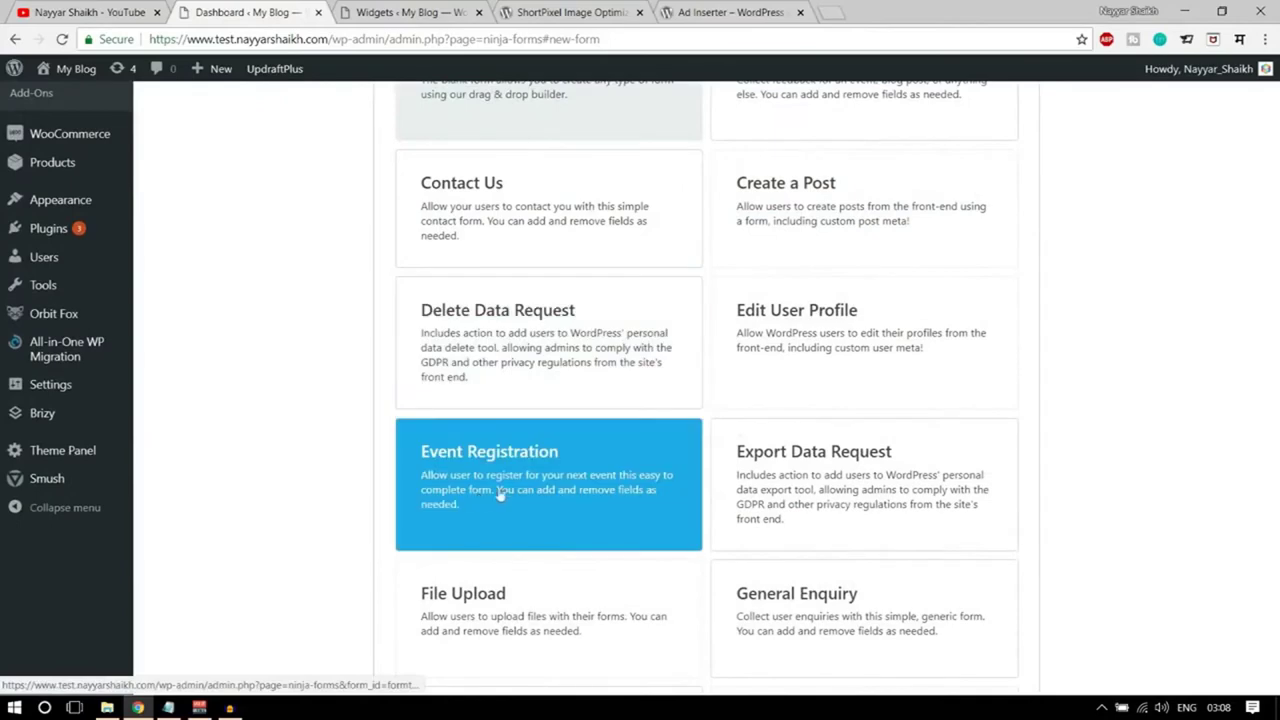
scroll(566, 487, down, 2)
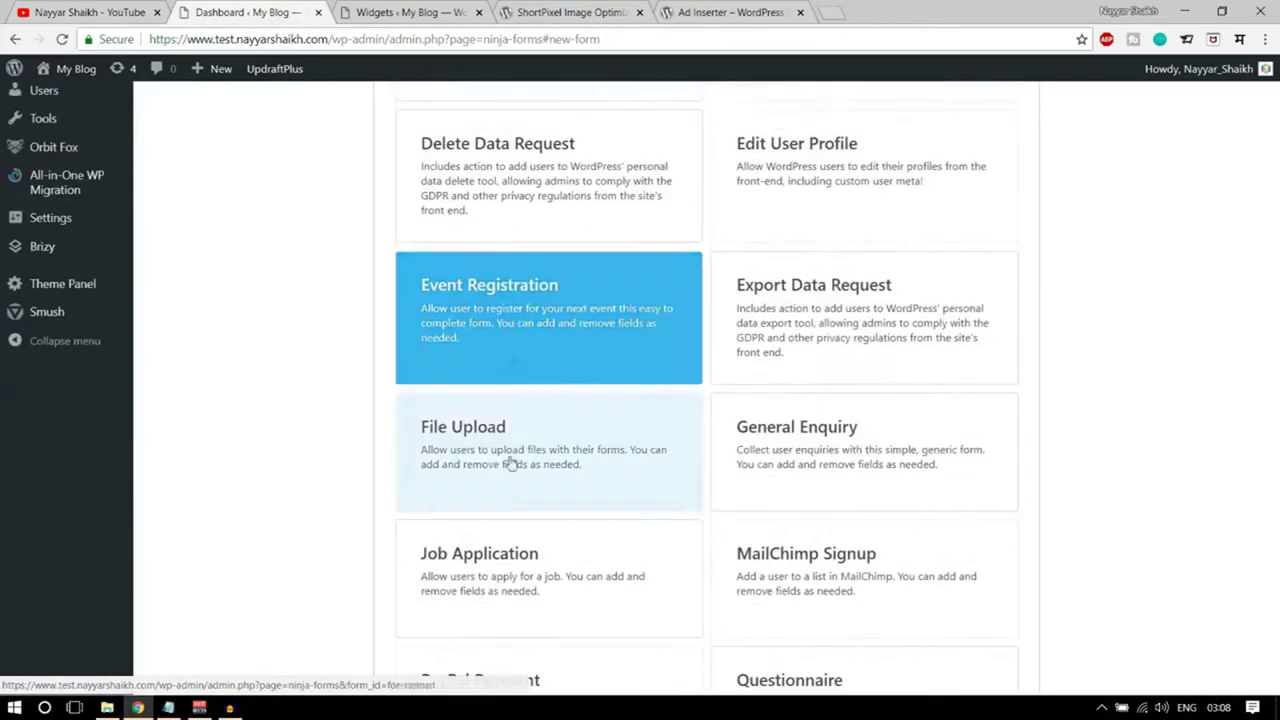
click(515, 362)
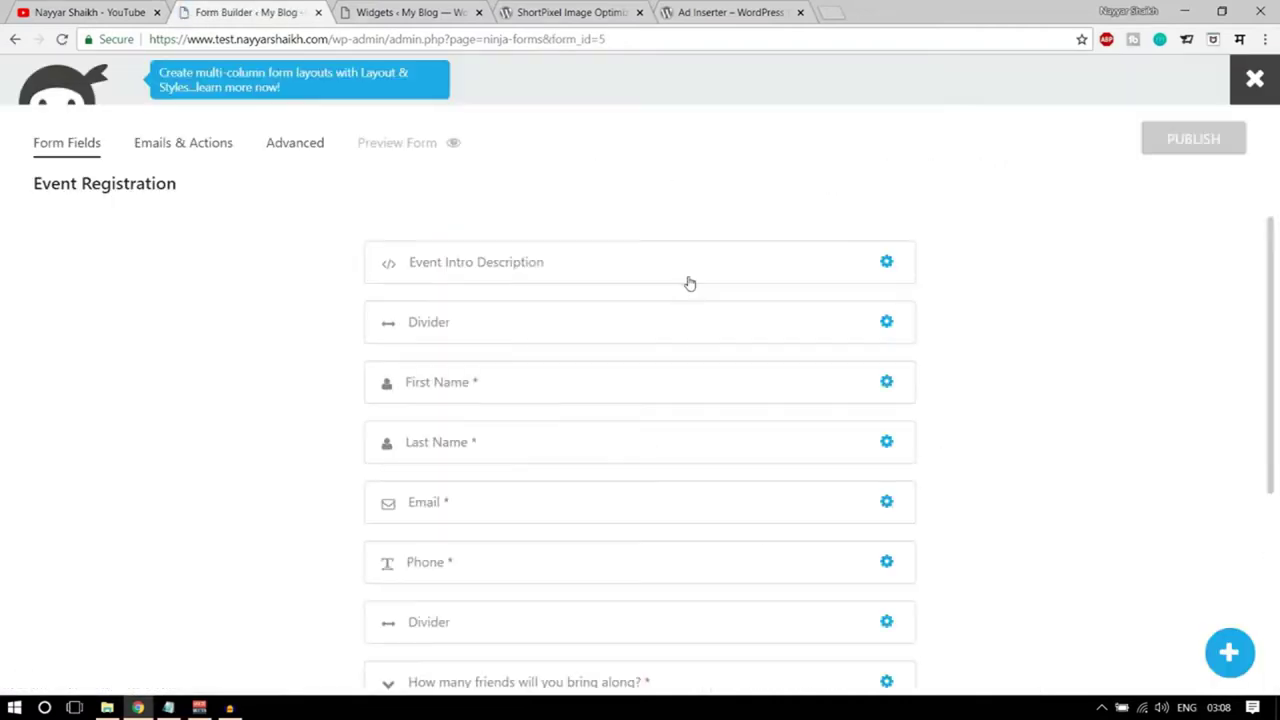
- Examine the Event Registration form's fields and the radio list settings of the "Any food requirements?" field
scroll(688, 285, down, 1)
scroll(560, 355, down, 2)
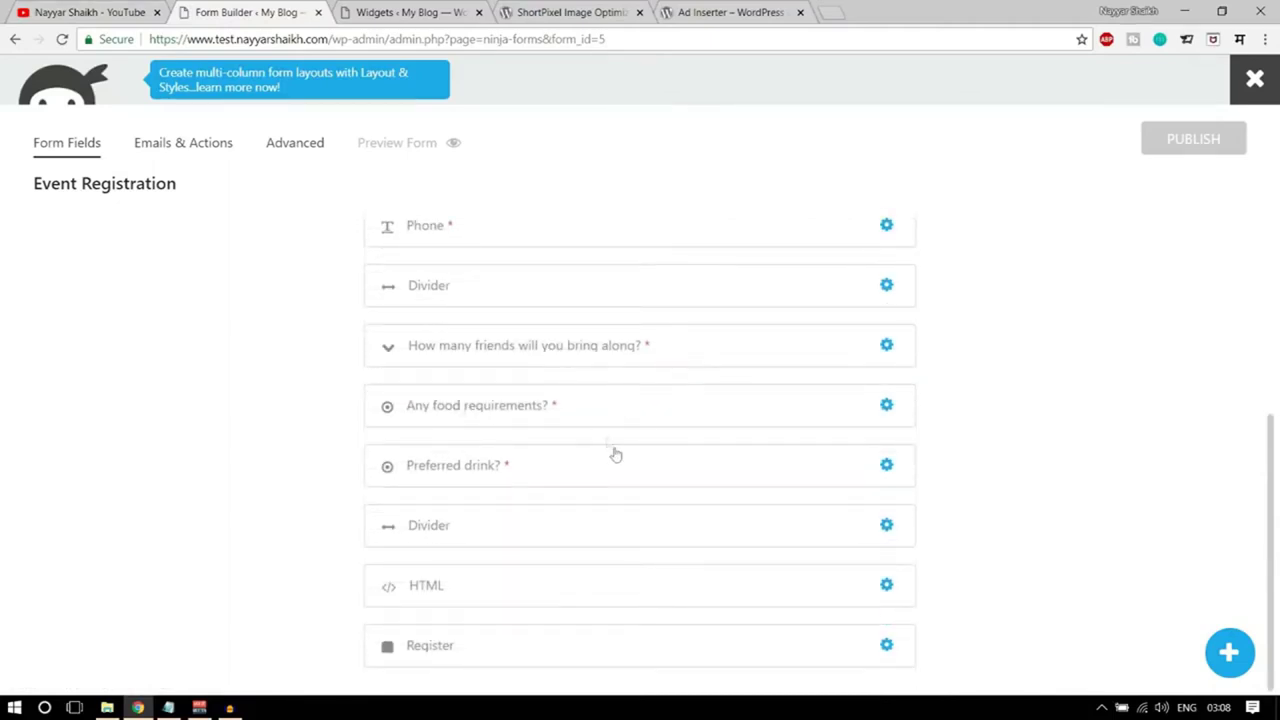
click(570, 402)
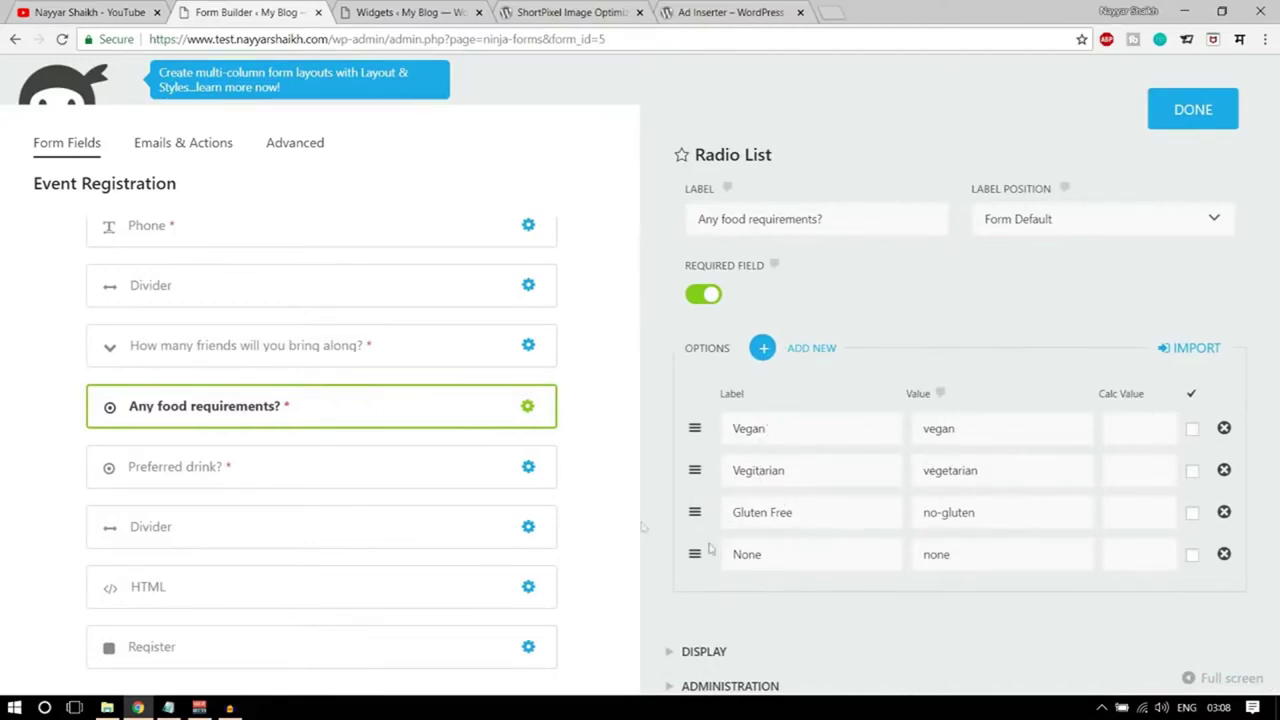
scroll(620, 517, down, 1)
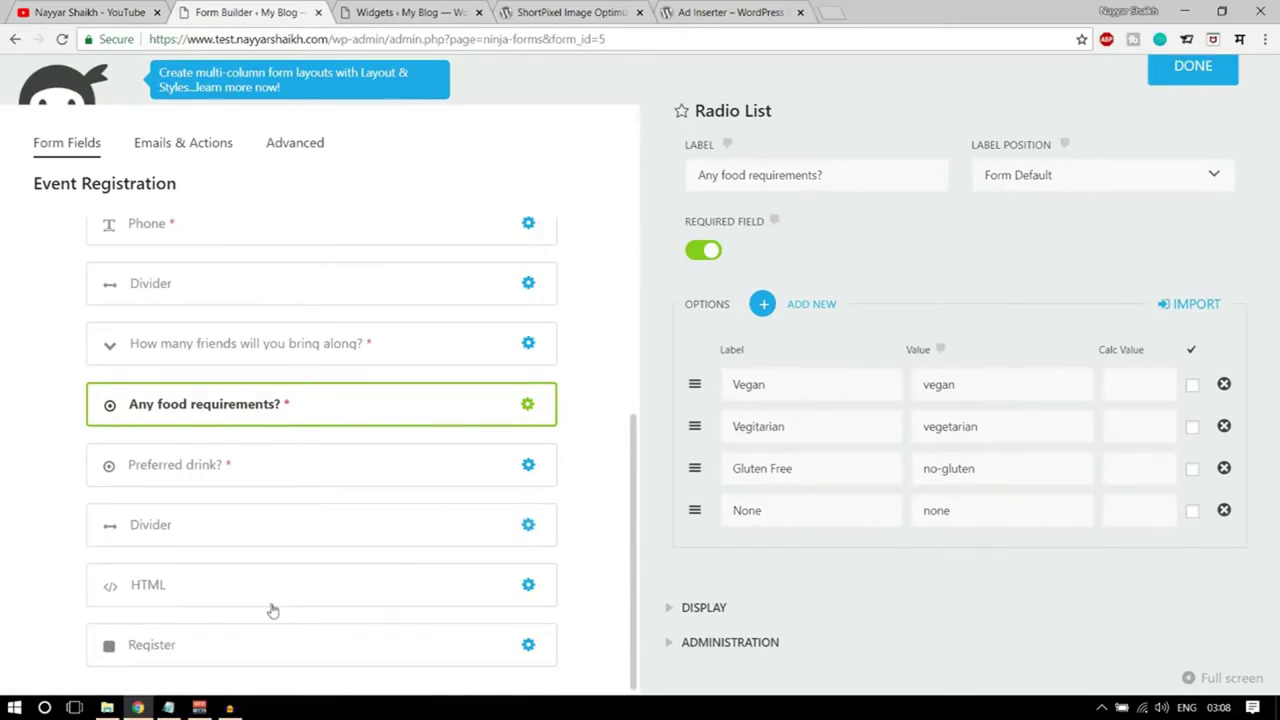
scroll(290, 600, up, 5)
scroll(815, 340, up, 1)
click(1210, 118)
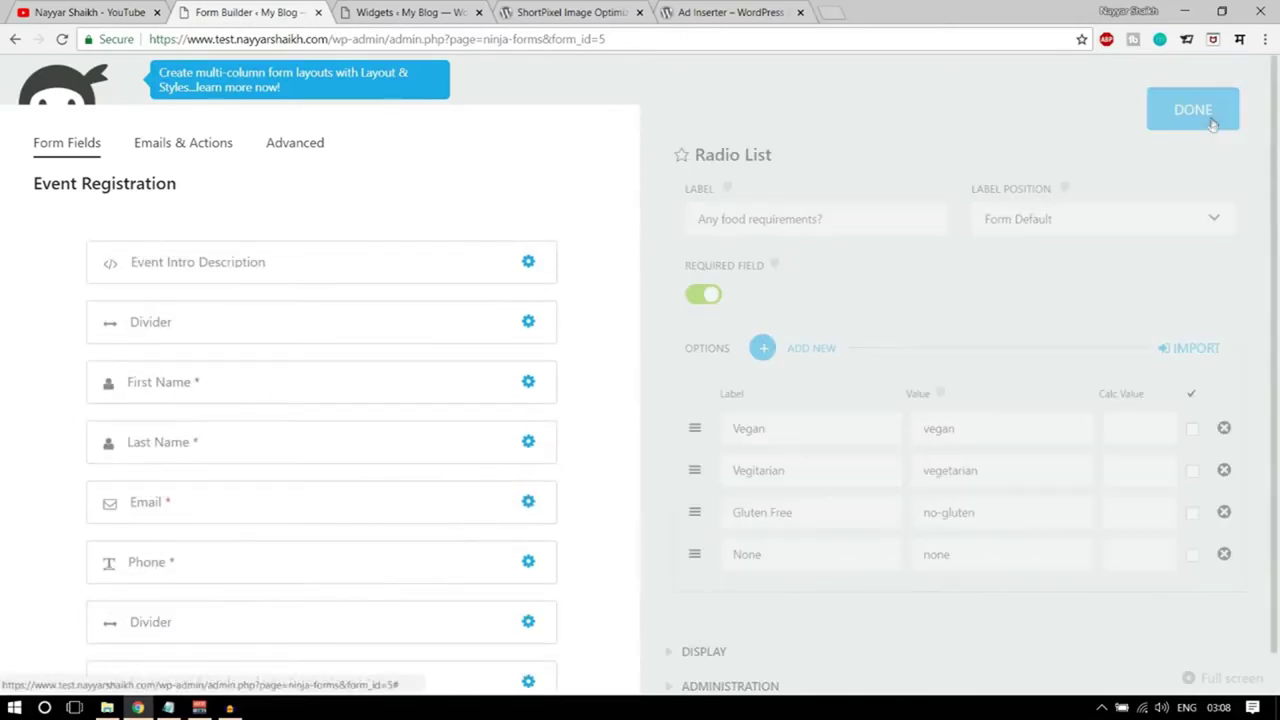
- Examine the Phone field's settings, including its display options, and close them
scroll(760, 433, down, 2)
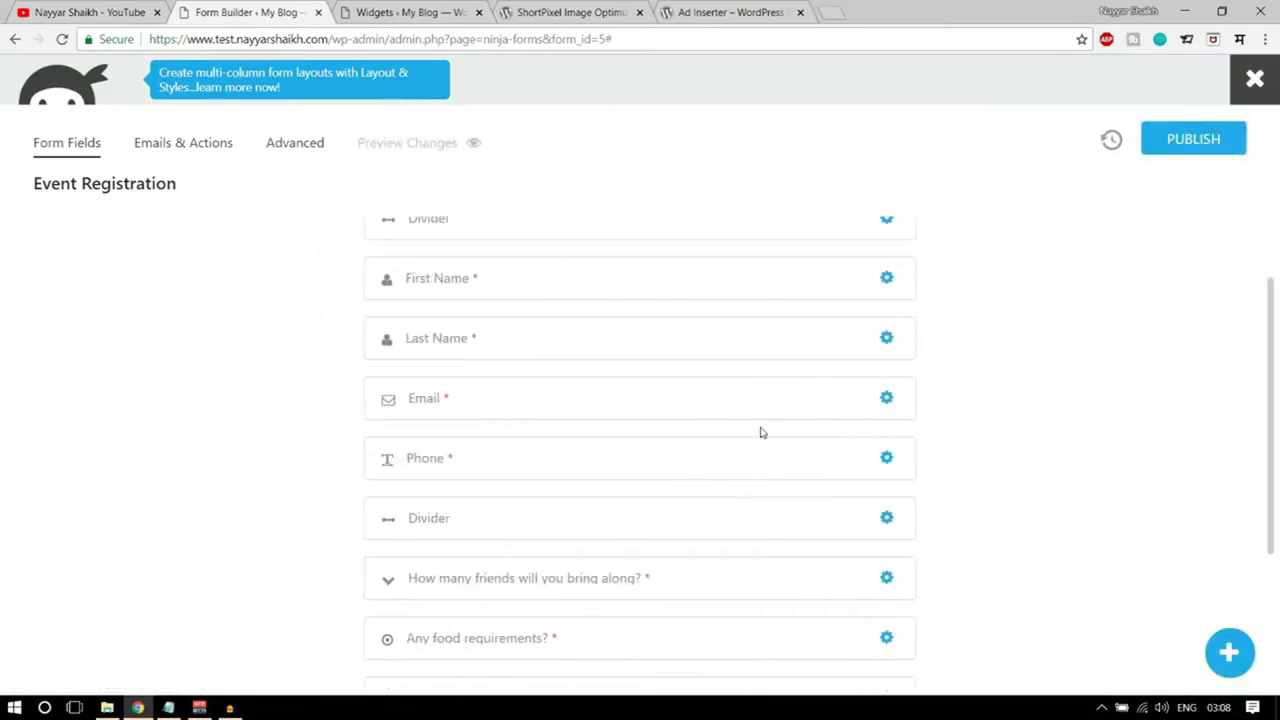
click(555, 461)
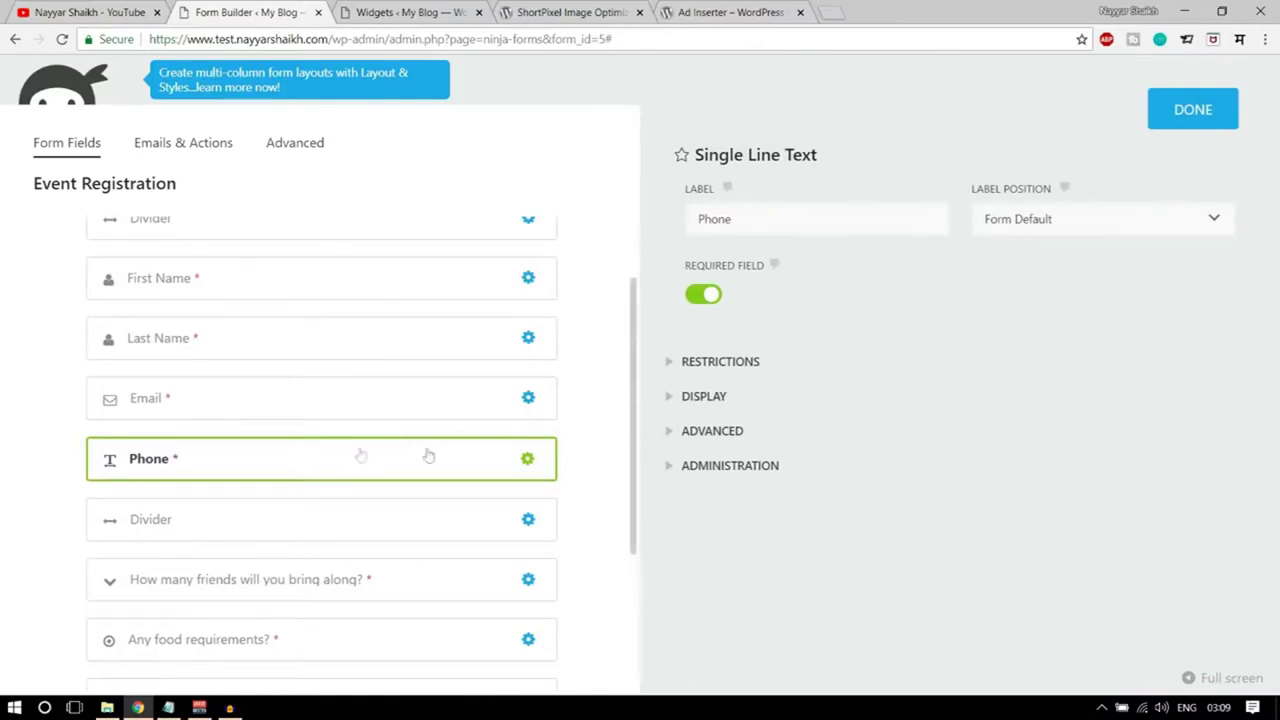
click(525, 456)
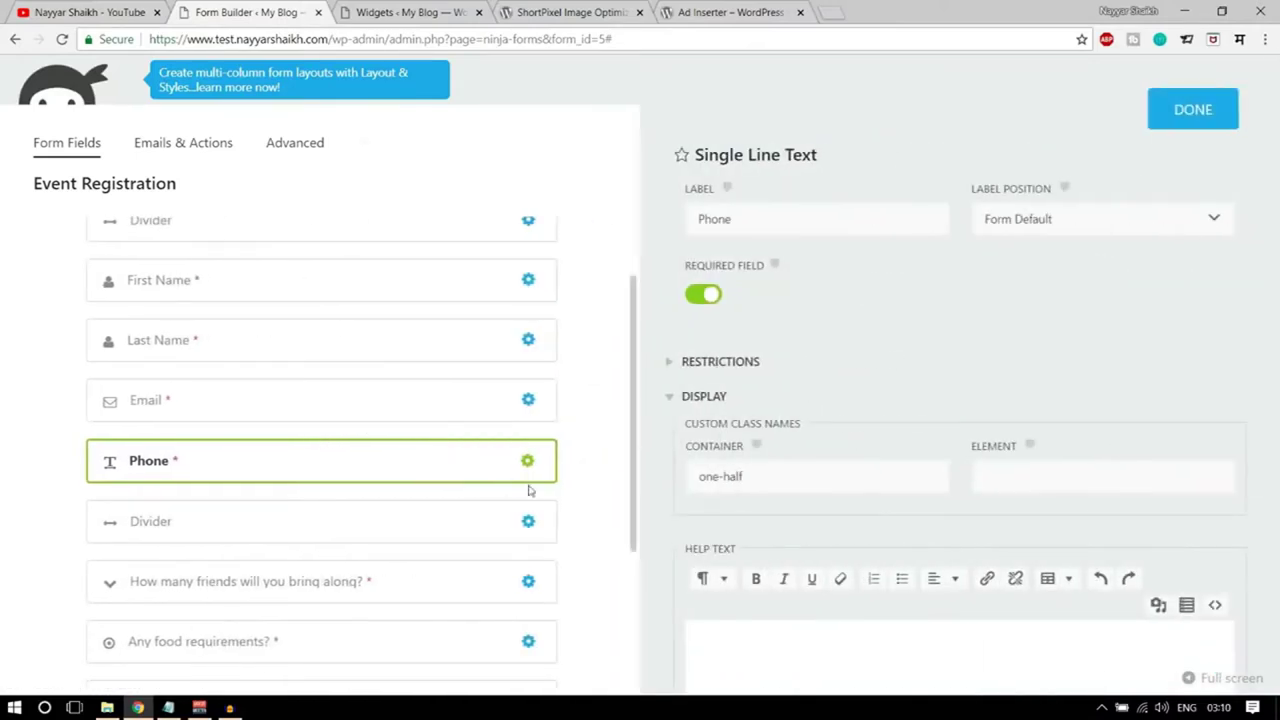
click(1185, 110)
- Insert a Single Checkbox field between First Name and Last Name in the Event Registration form
mouse_move(845, 463)
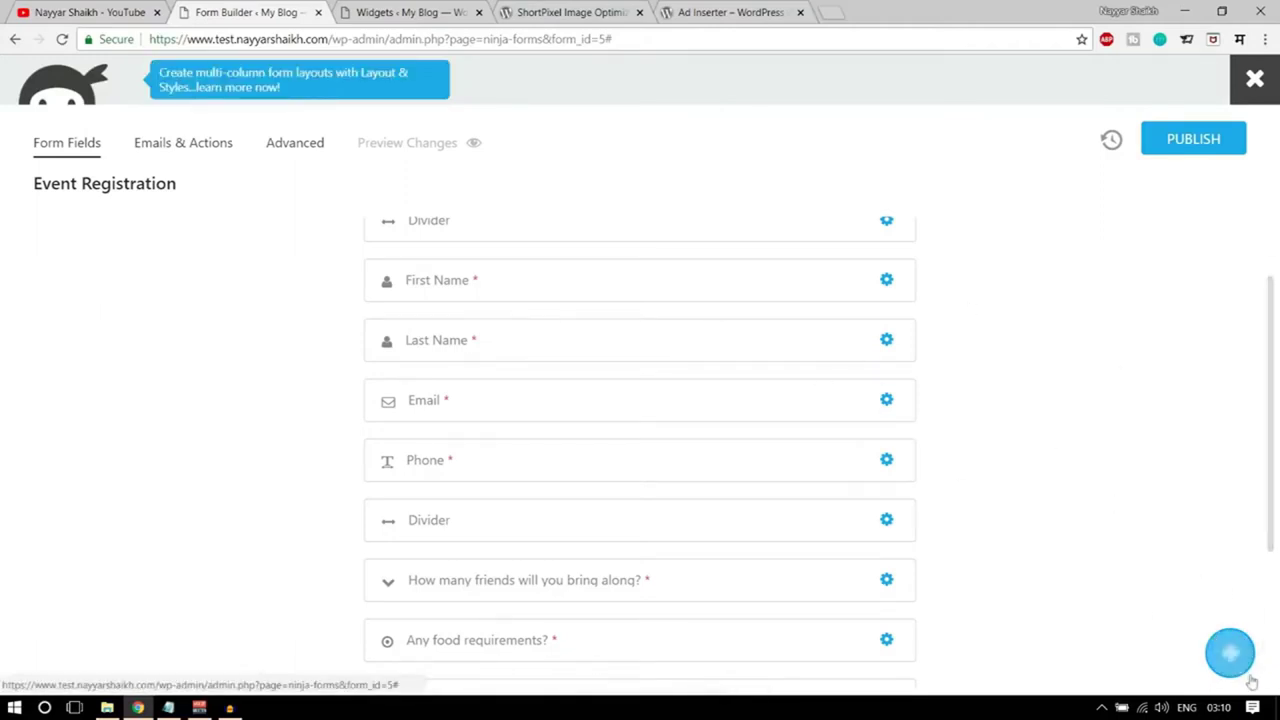
click(1230, 652)
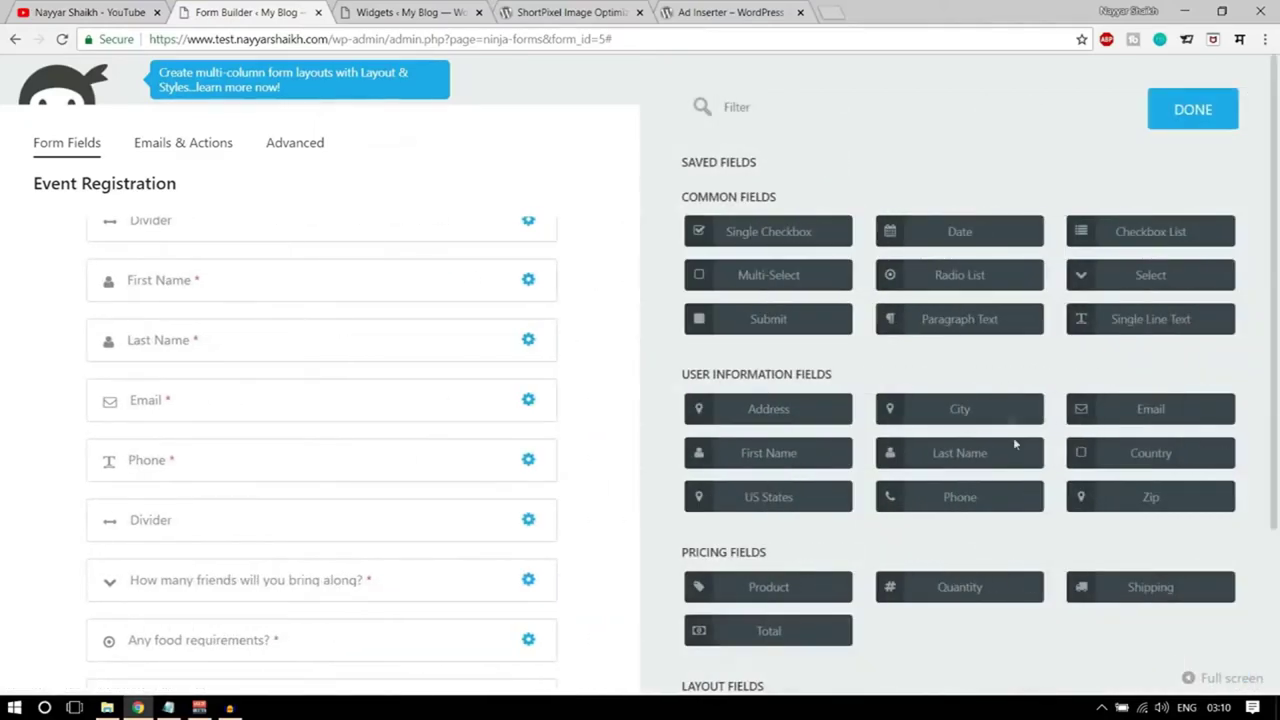
scroll(1014, 444, down, 2)
scroll(862, 450, down, 1)
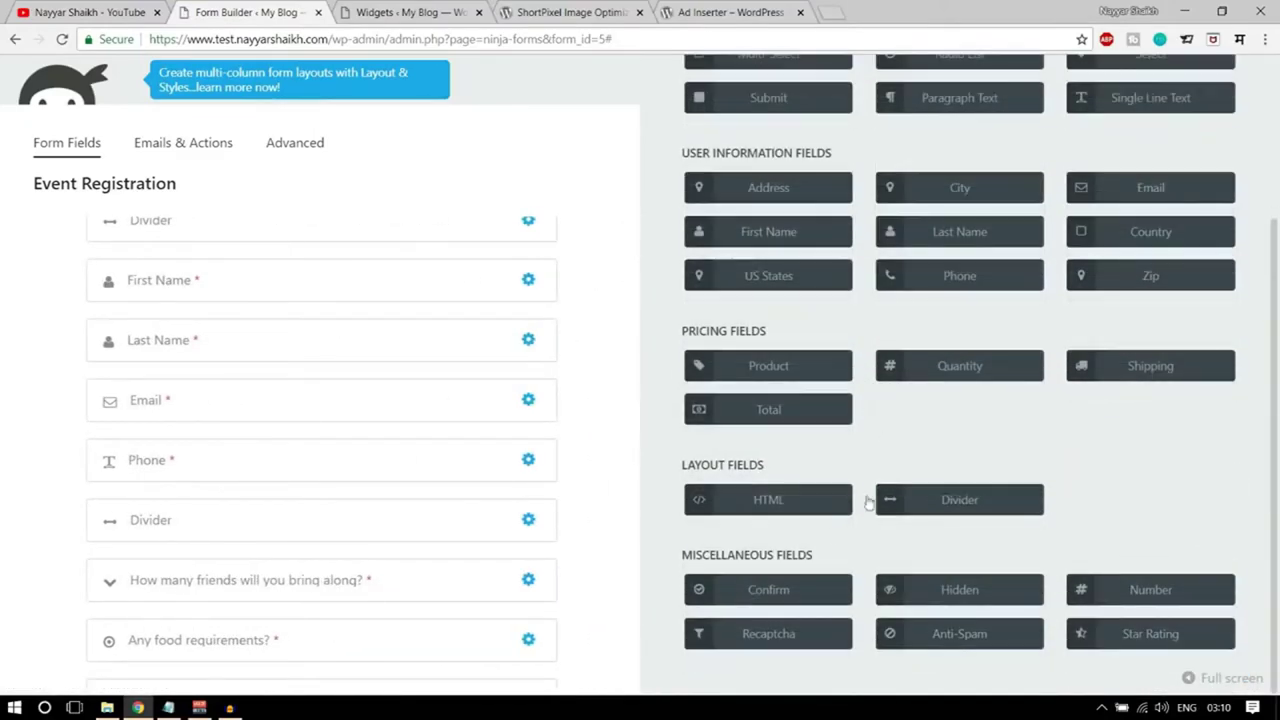
scroll(840, 598, up, 3)
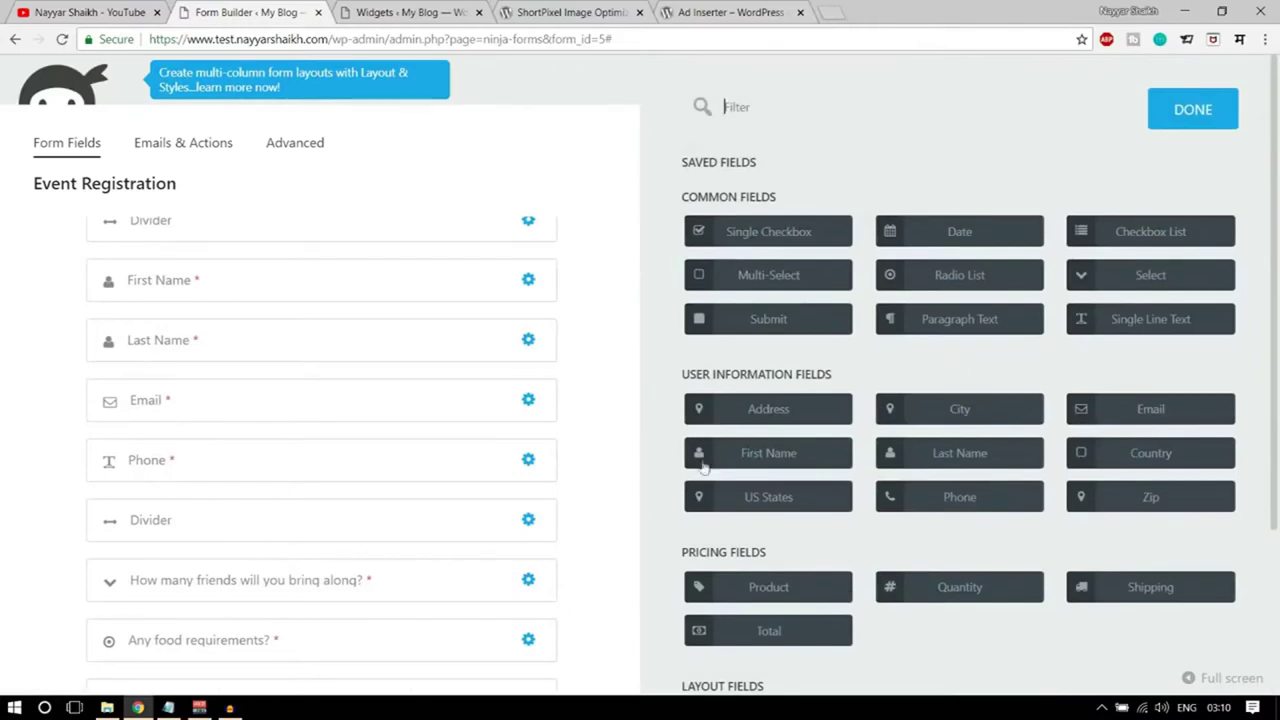
drag(800, 235, 263, 337)
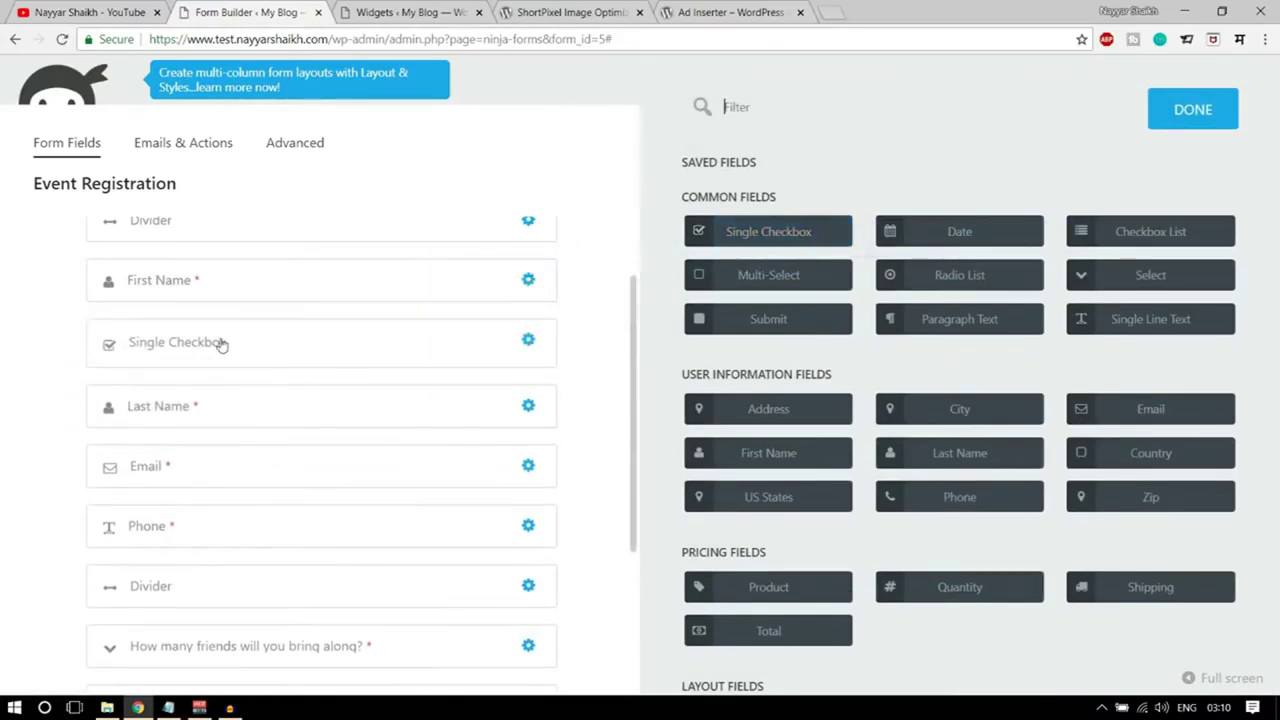
mouse_move(527, 342)
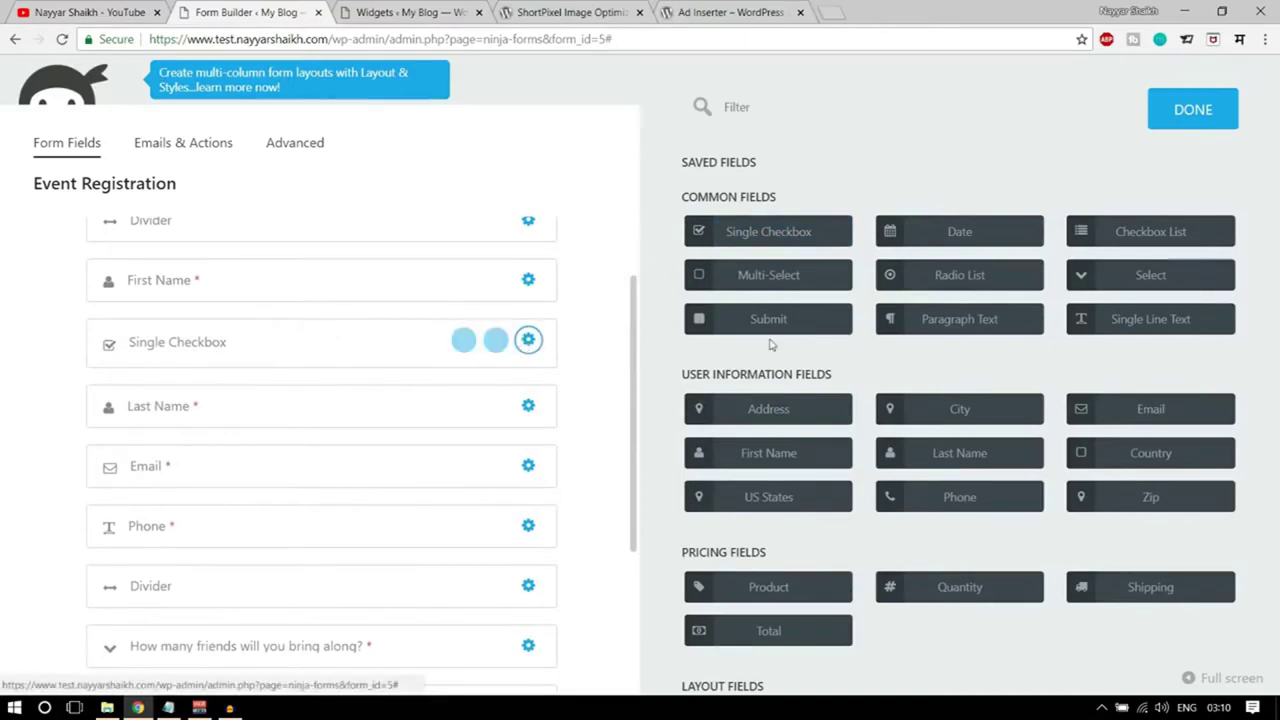
click(1185, 122)
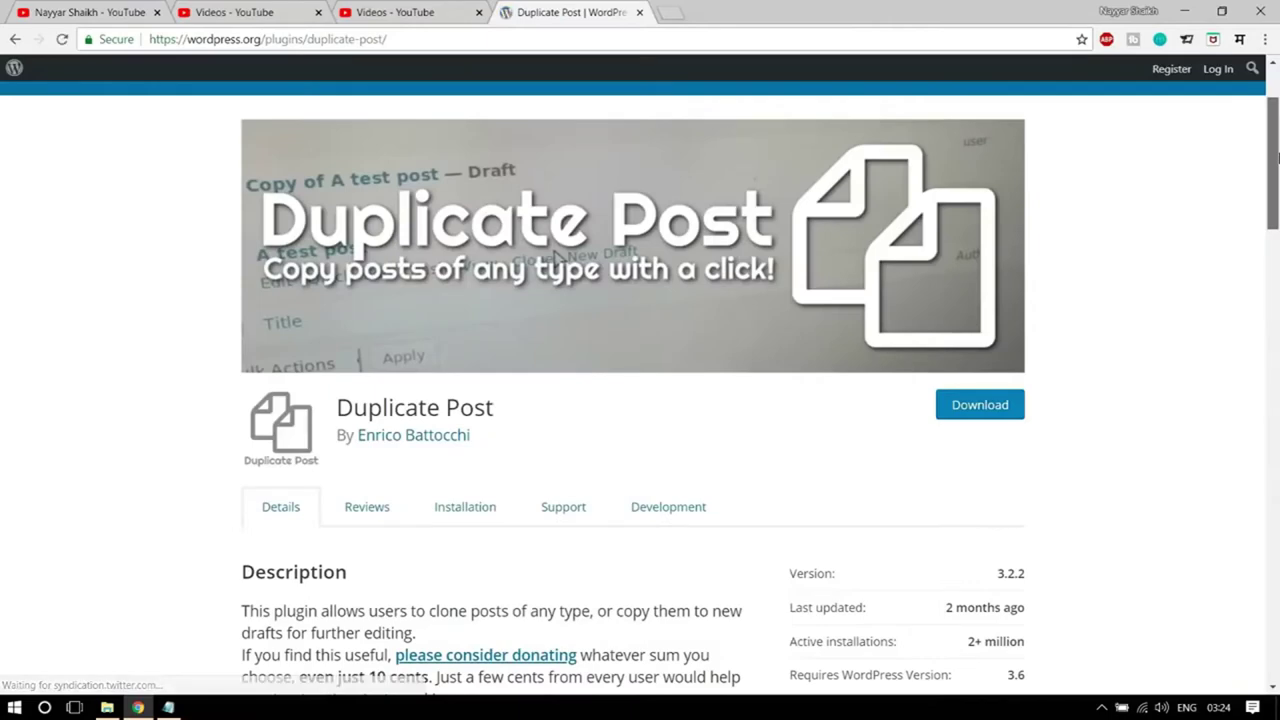
- Look over the Duplicate Post plugin page and clone the "Hello world!" post in the test site's posts list
scroll(1277, 157, down, 1)
scroll(1277, 157, down, 1)
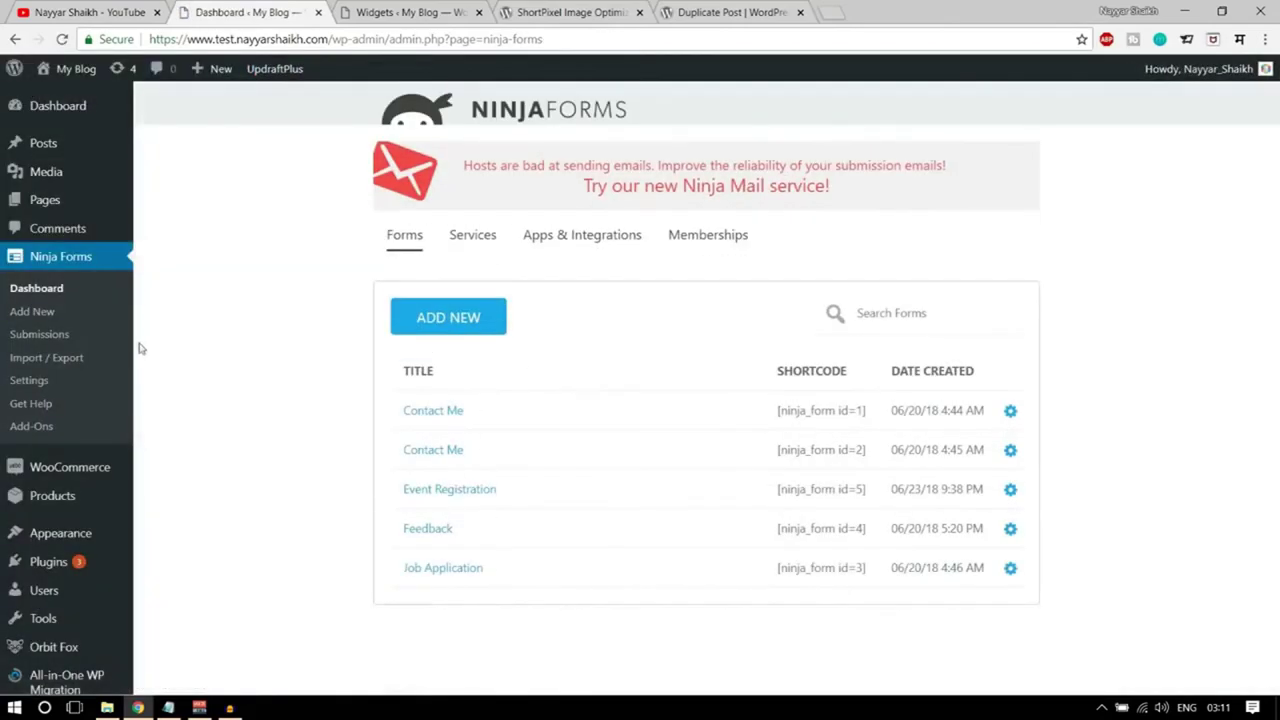
click(55, 146)
mouse_move(225, 248)
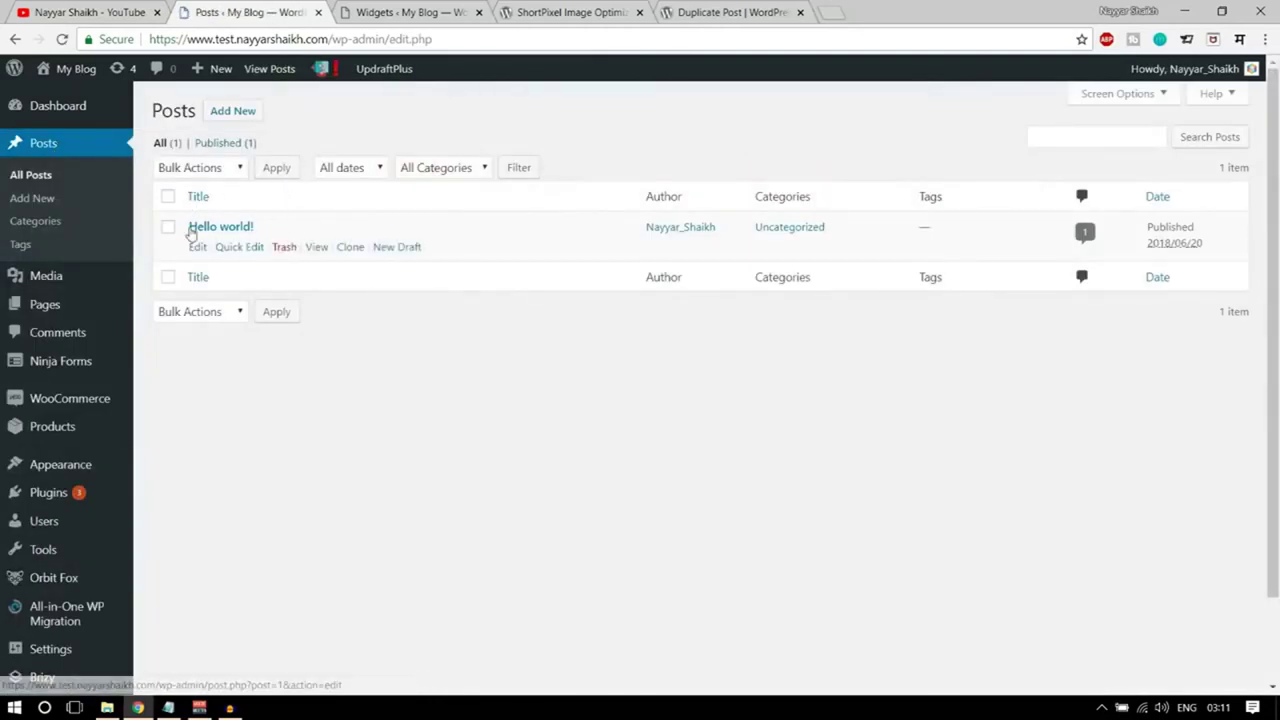
click(349, 250)
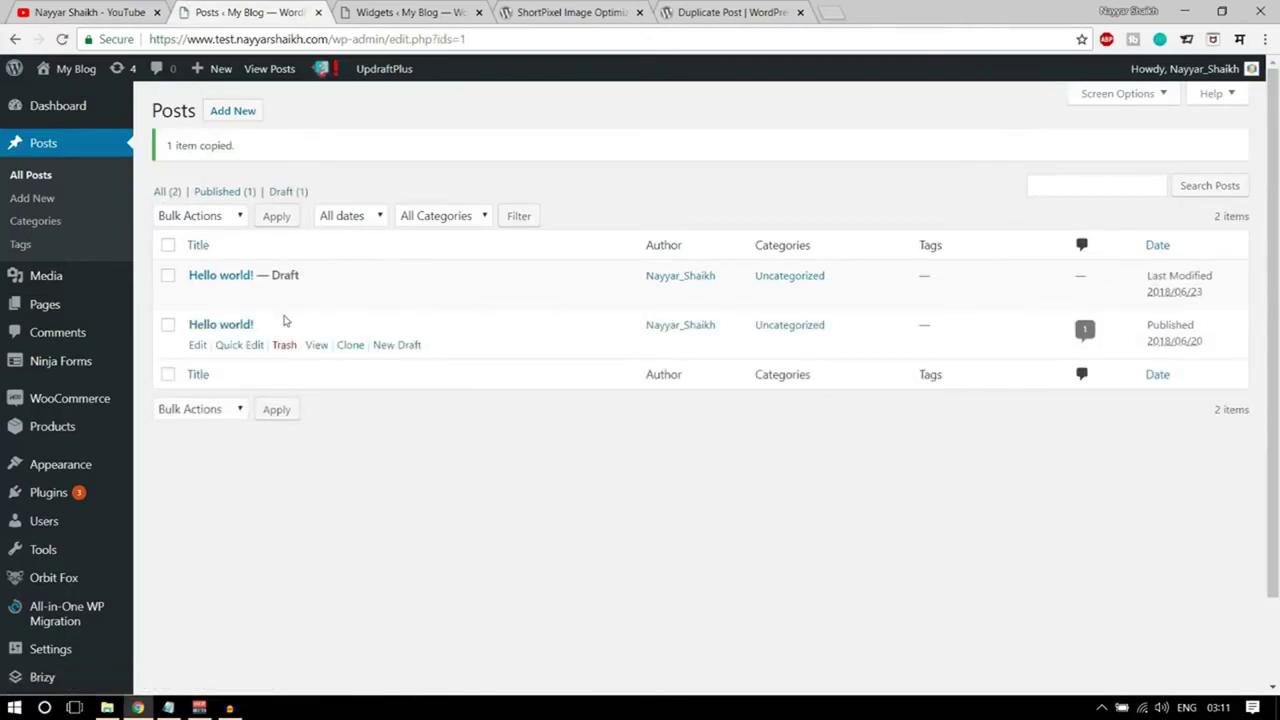
- Open the published "Hello world!" post for editing and look through its content editor and settings sections
click(199, 345)
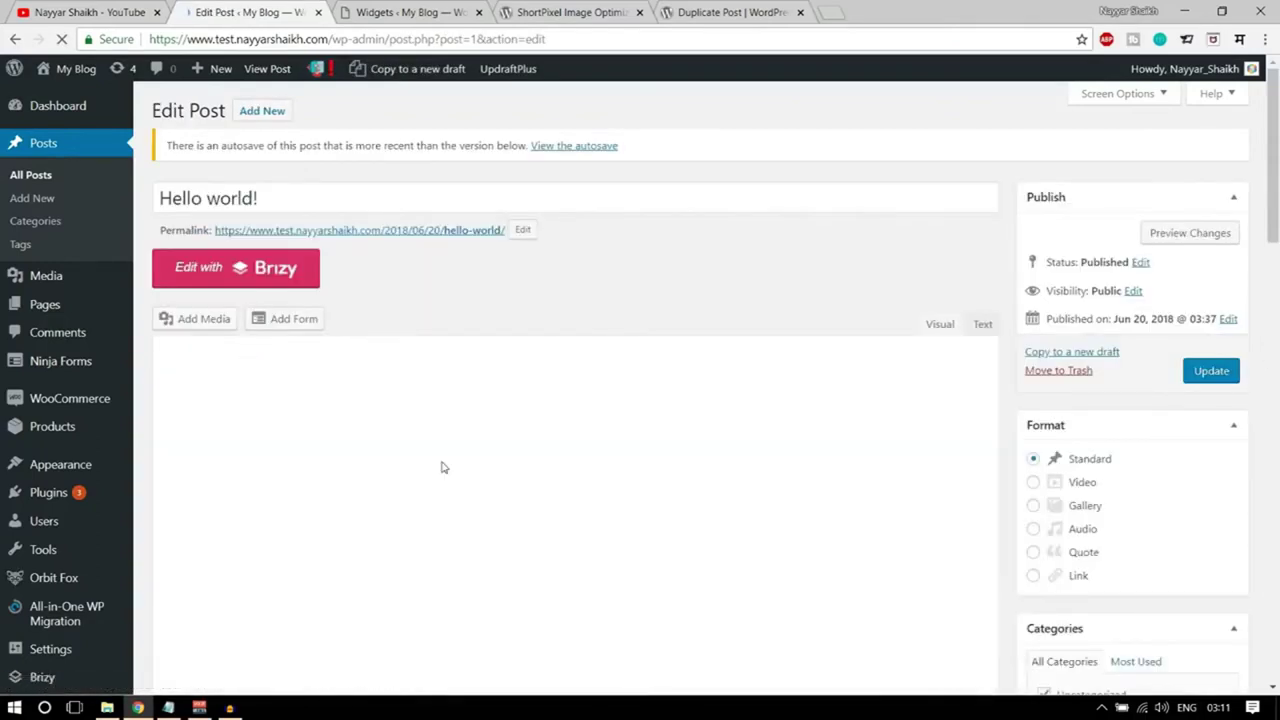
scroll(486, 480, down, 2)
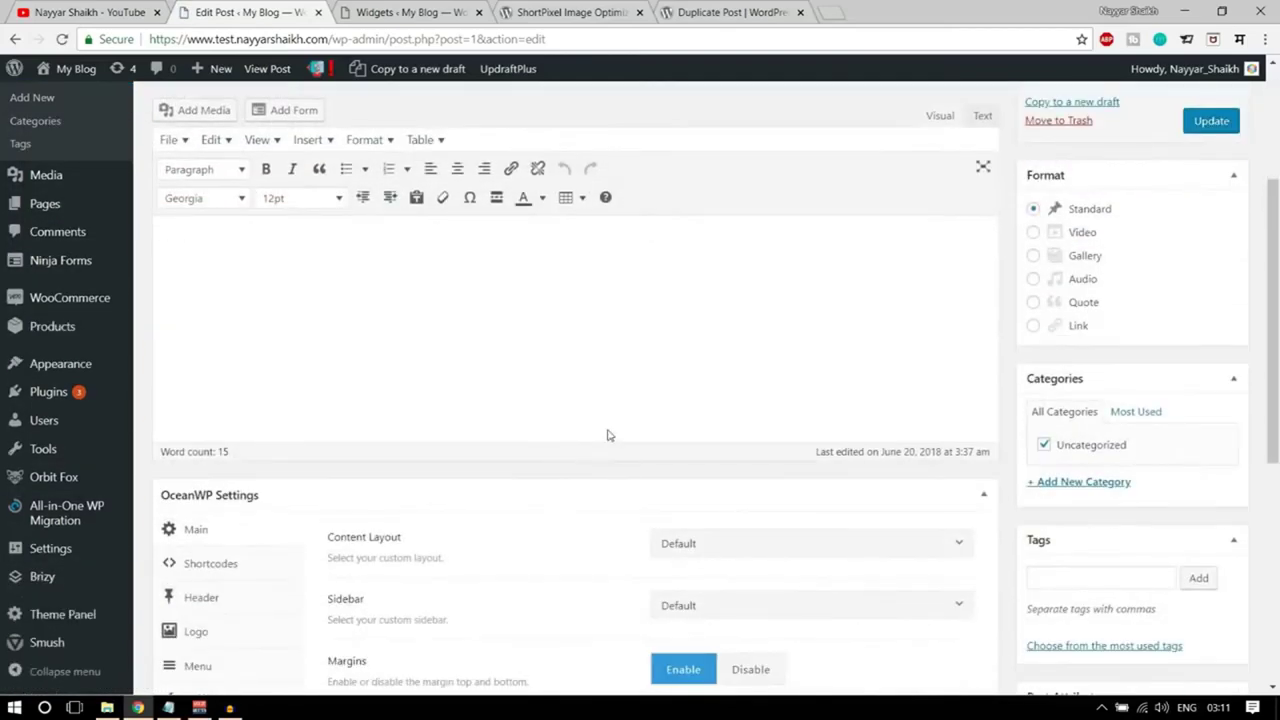
scroll(784, 398, down, 4)
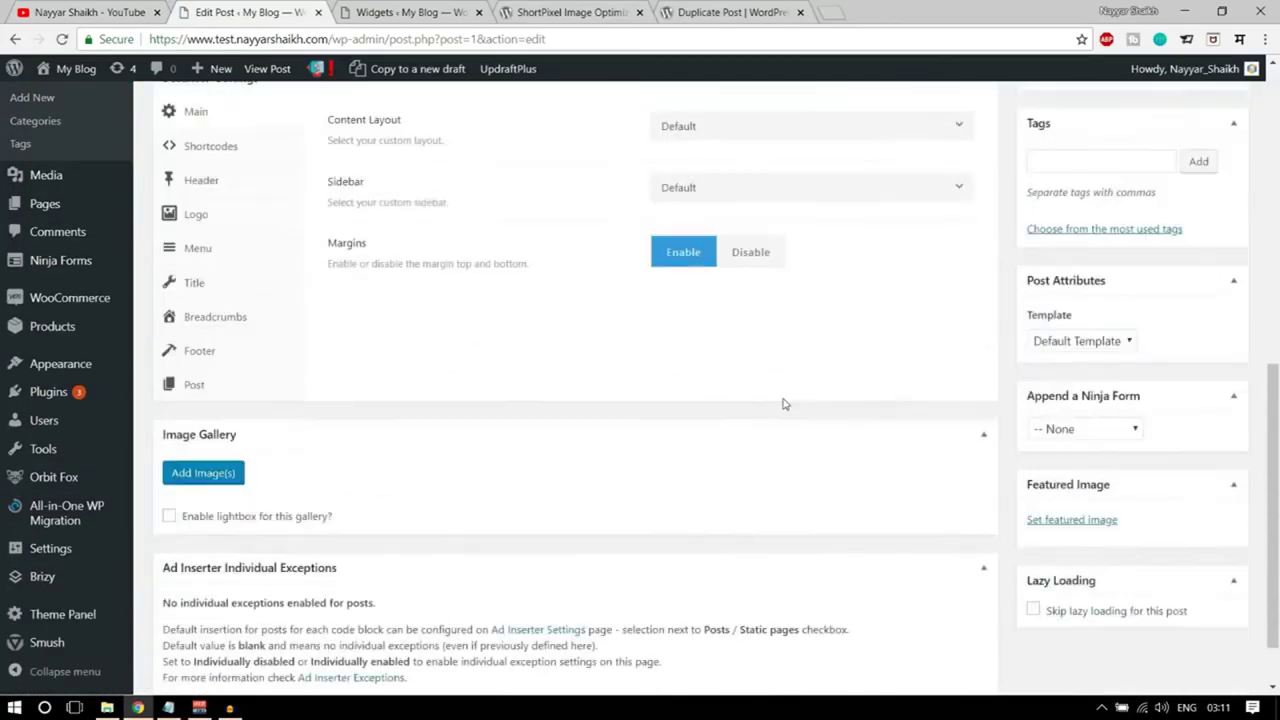
scroll(783, 400, up, 6)
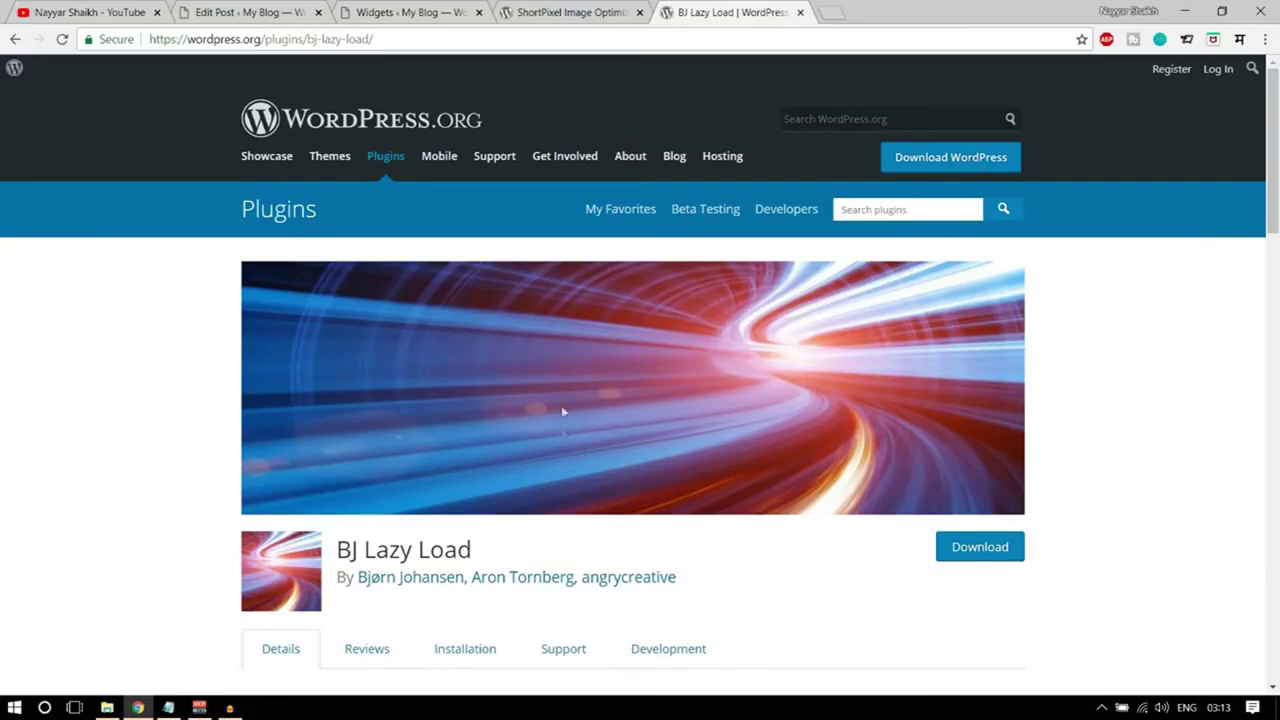
- Look over the BJ Lazy Load plugin page, including its description, ratings, optional usage code, FAQ and contributors
scroll(596, 602, down, 8)
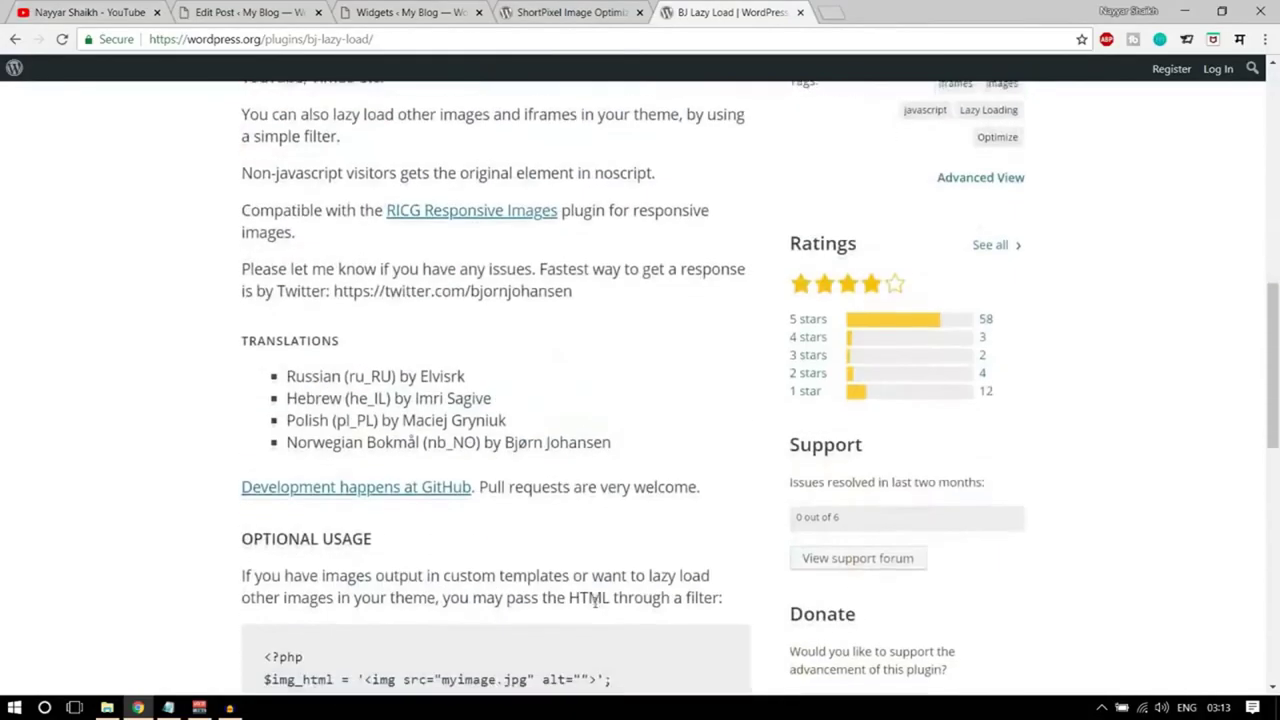
scroll(596, 602, down, 9)
scroll(594, 606, up, 5)
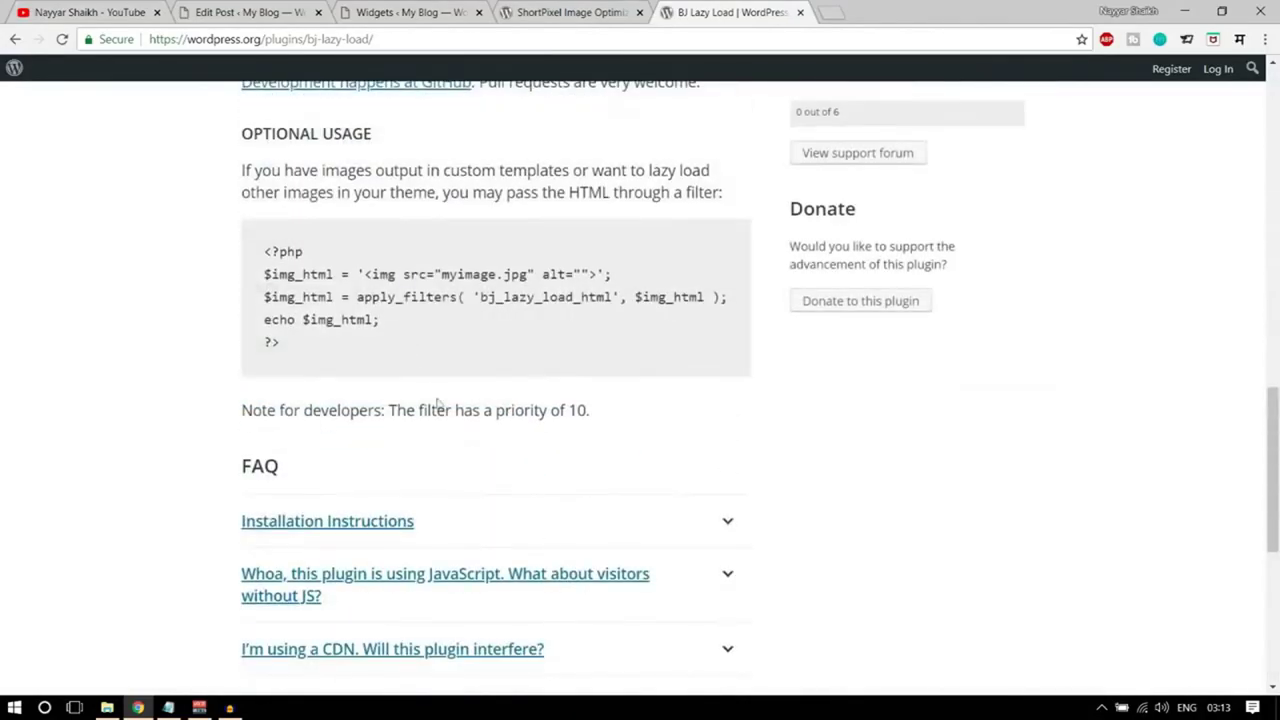
scroll(595, 450, up, 6)
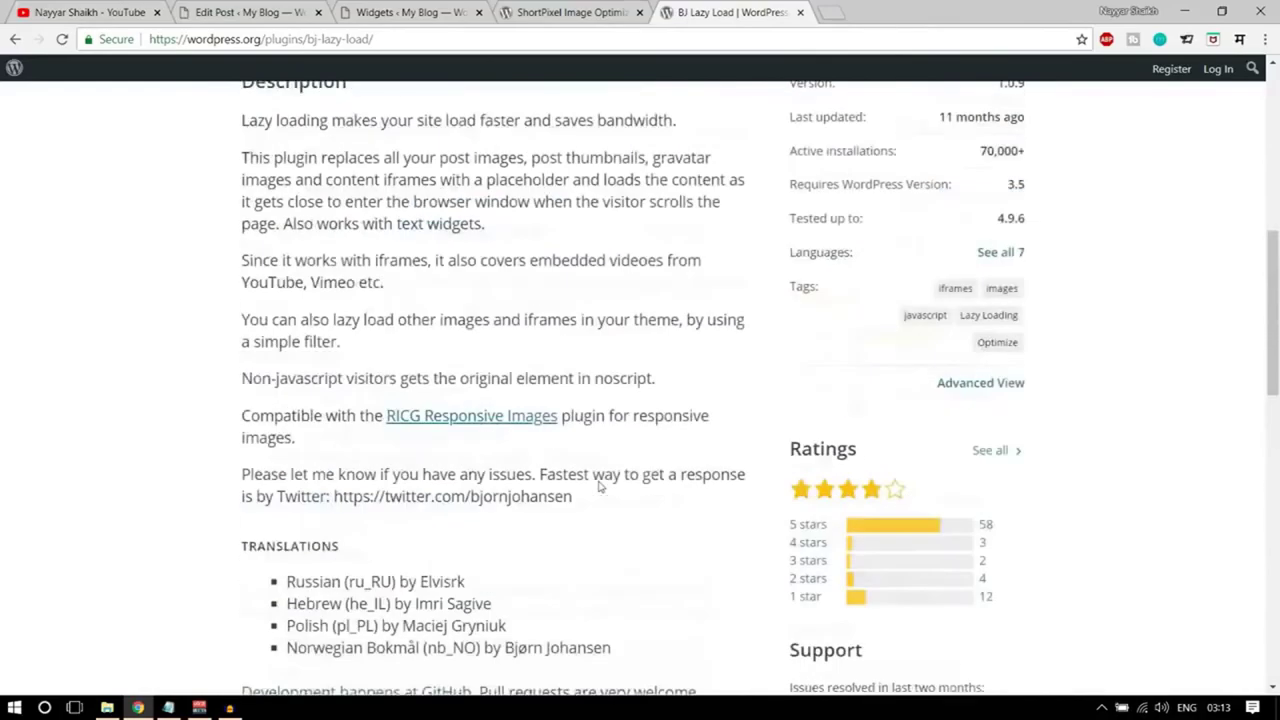
scroll(600, 485, up, 8)
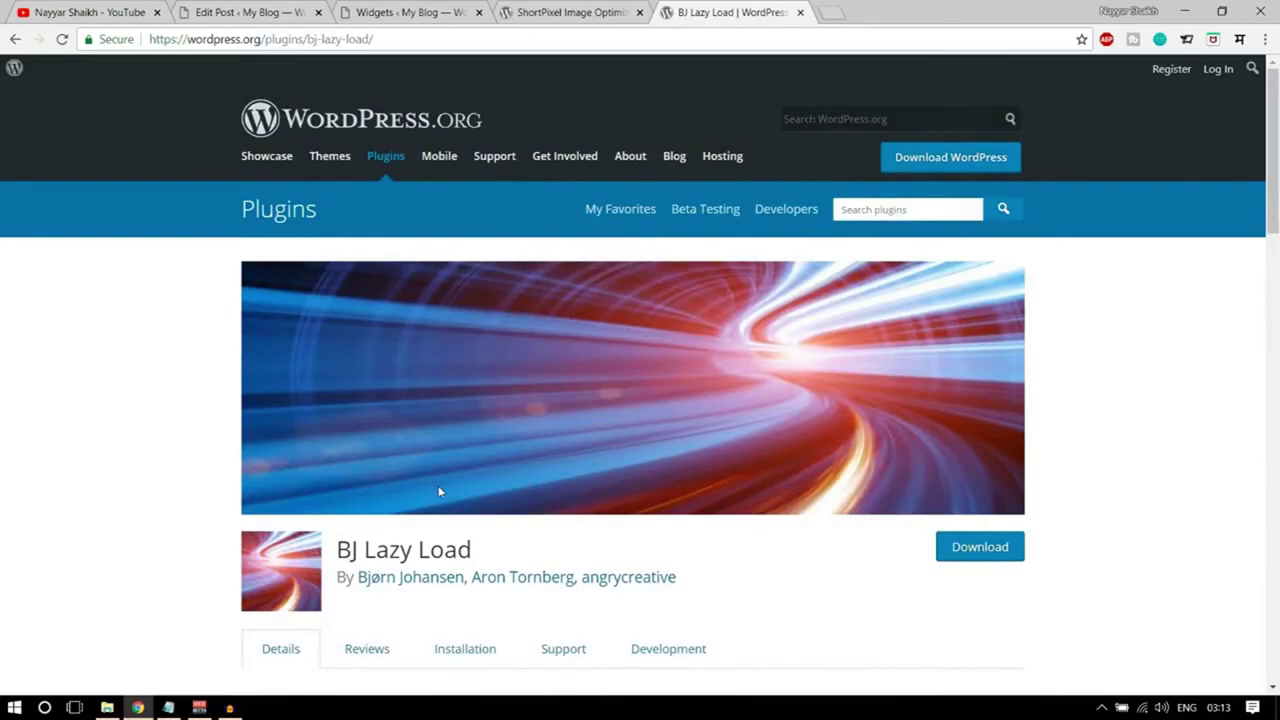
scroll(438, 490, down, 15)
scroll(400, 540, up, 10)
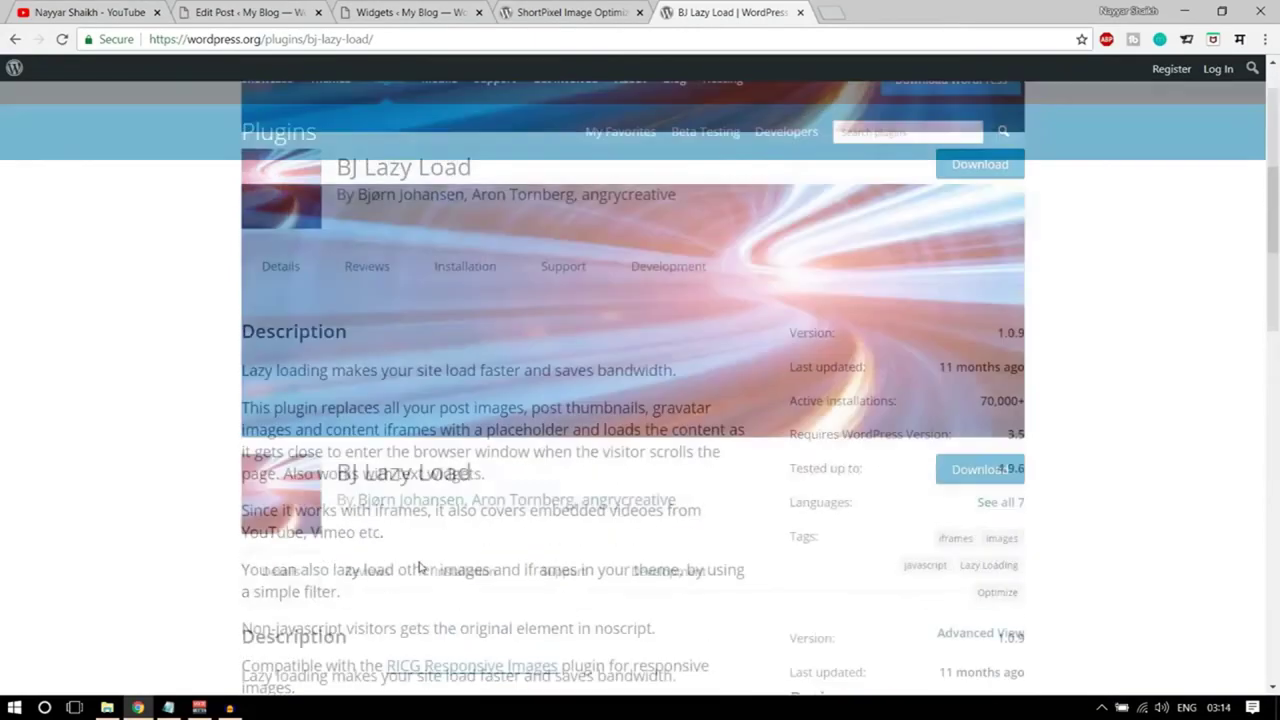
scroll(418, 568, up, 4)
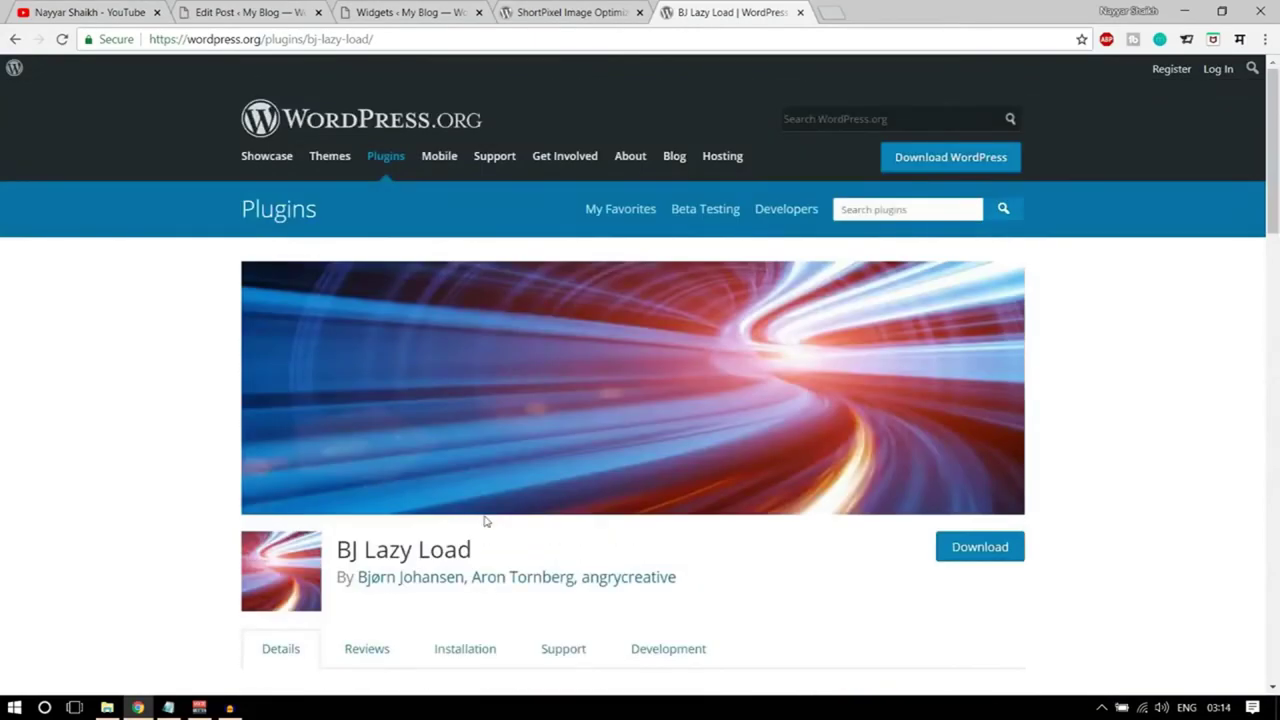
scroll(631, 500, down, 10)
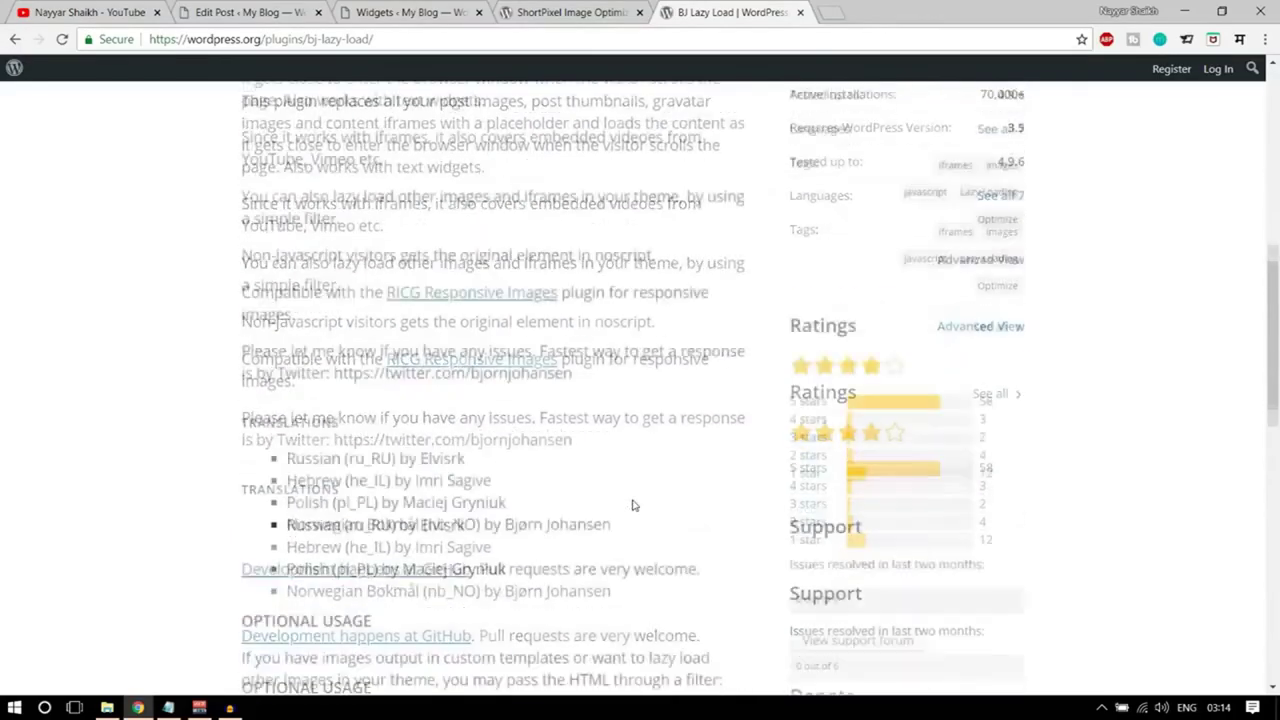
scroll(631, 505, down, 5)
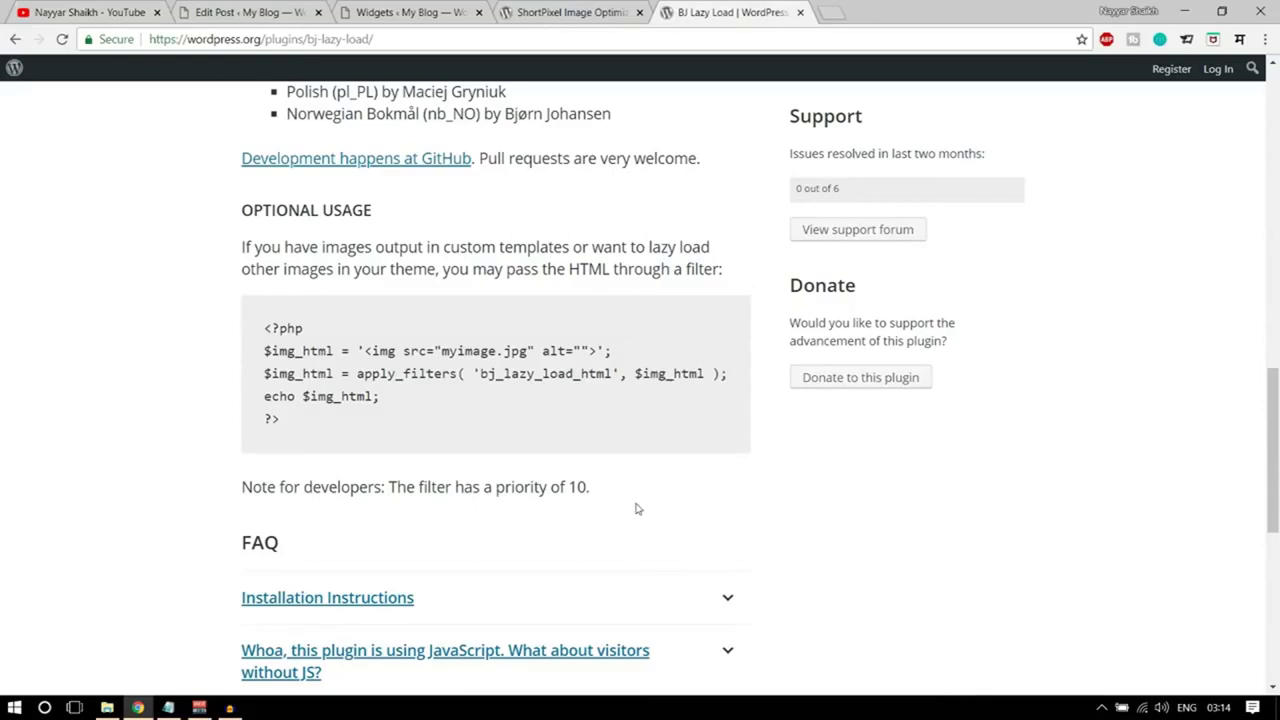
scroll(636, 509, down, 6)
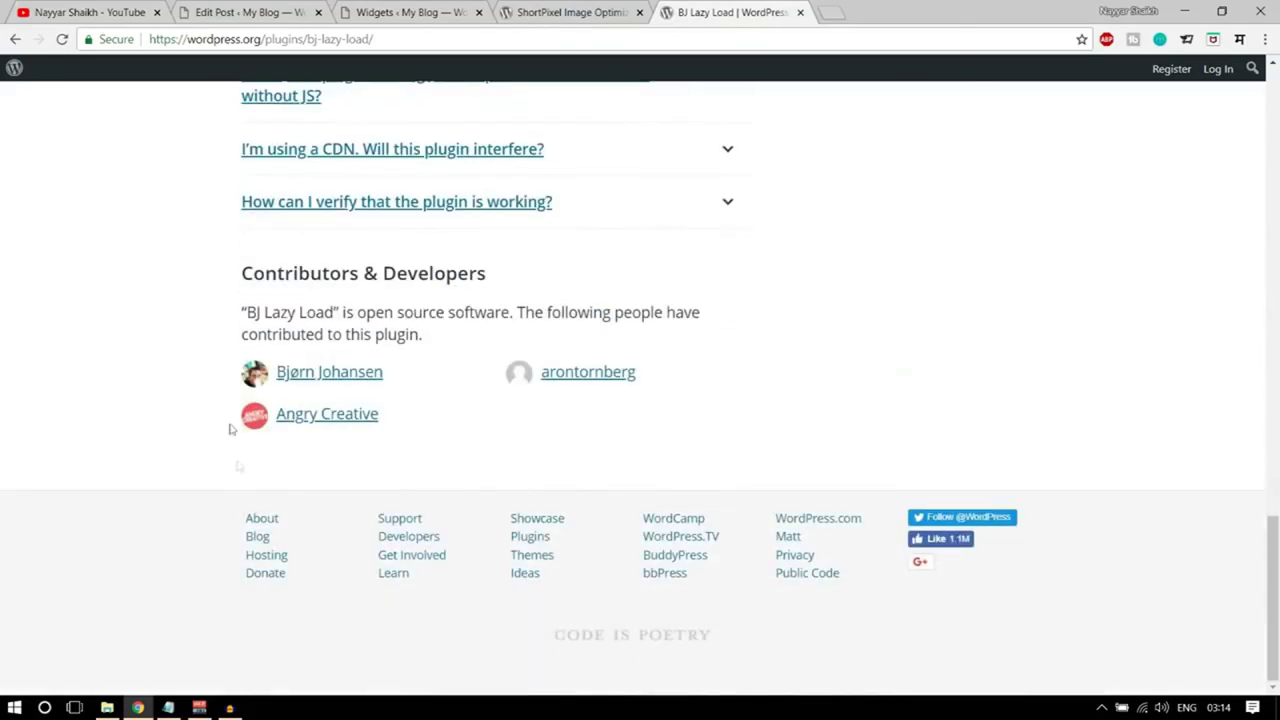
scroll(692, 576, up, 10)
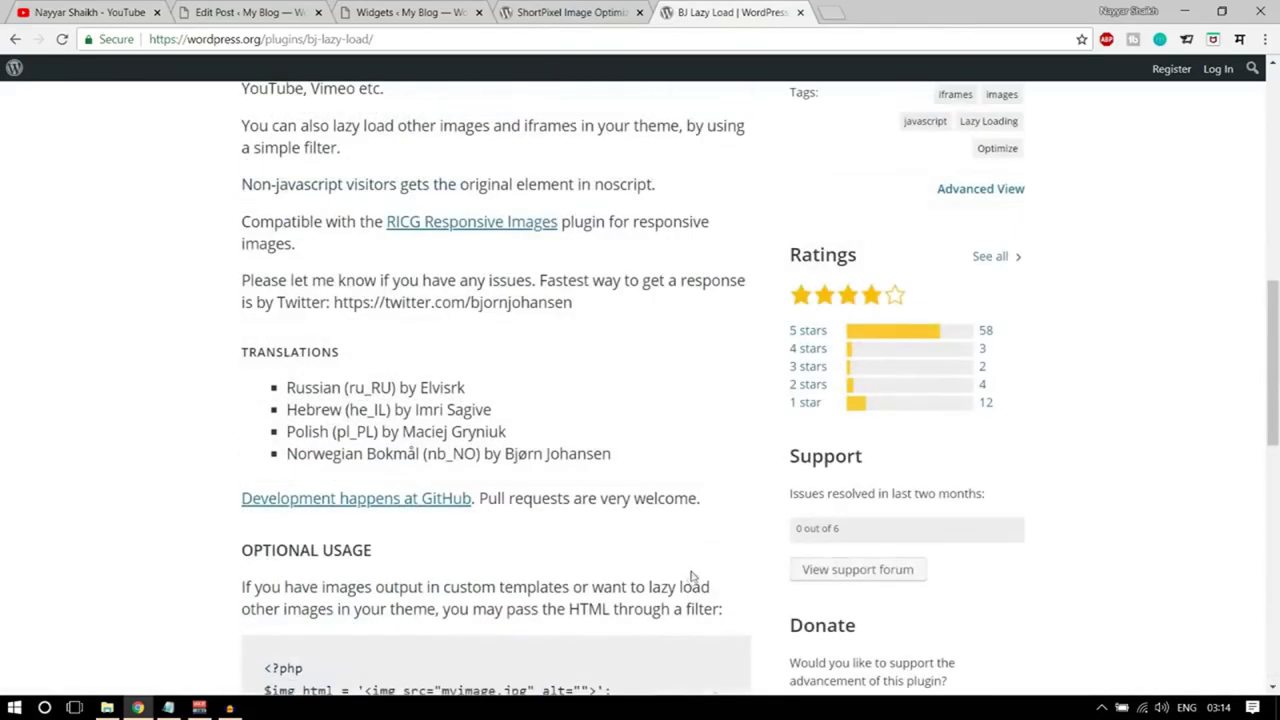
scroll(692, 576, up, 9)
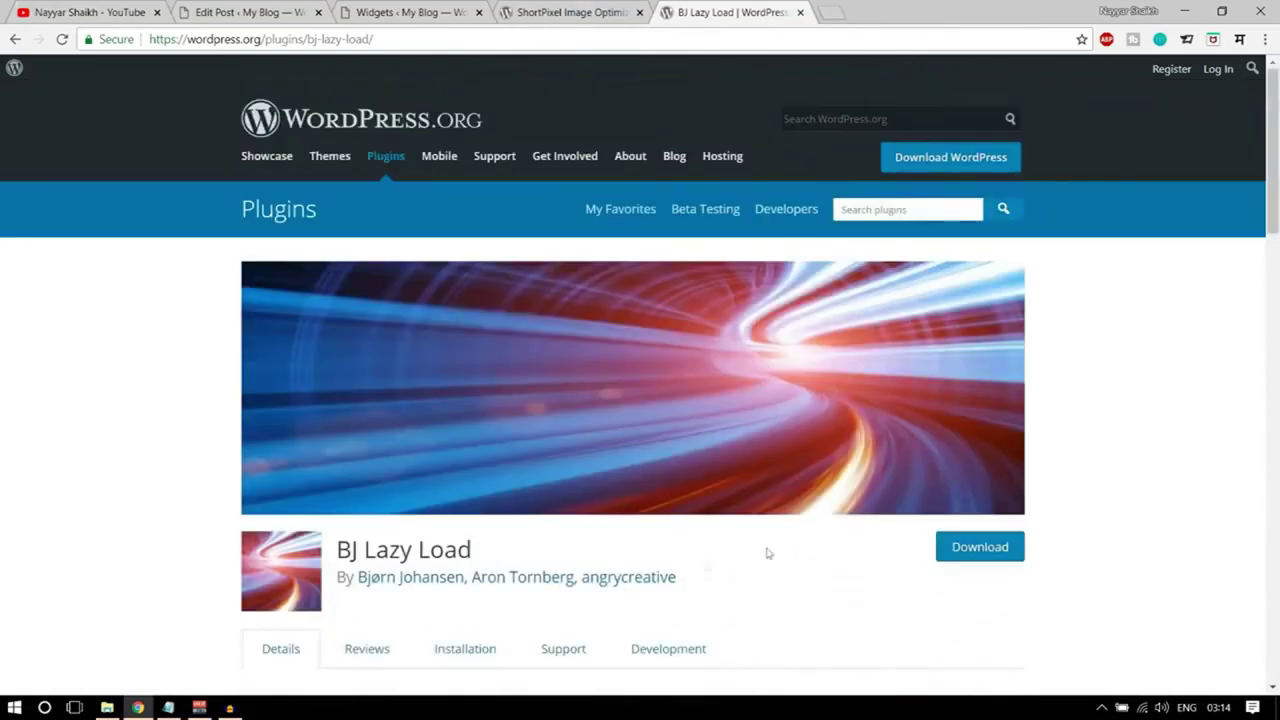